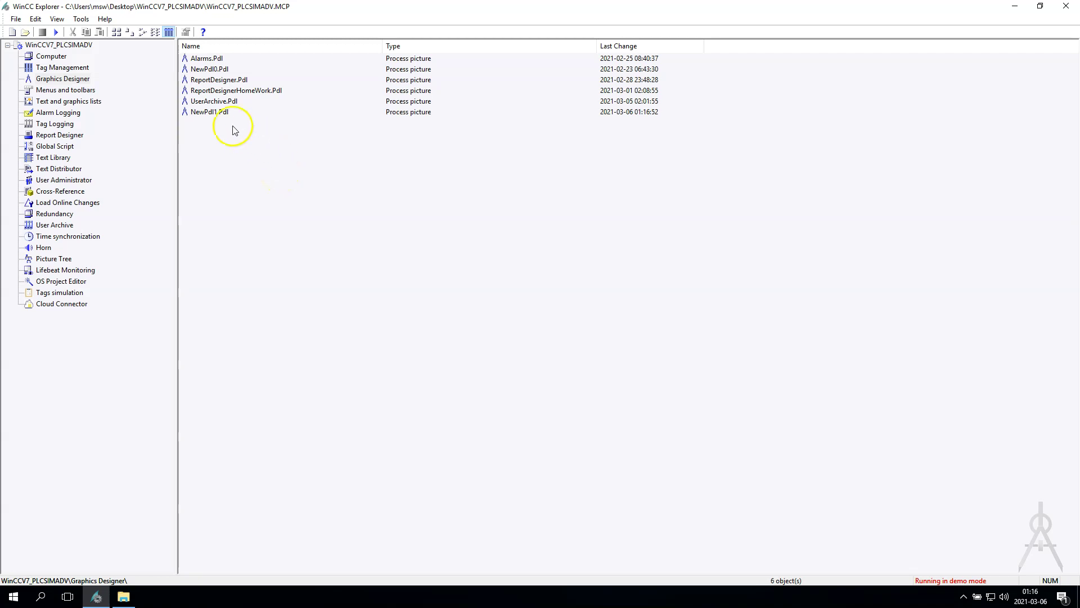
Step: Rename the process picture NewPdl1.Pdl to Trends.Pdl and open it in Graphics Designer
left_click(217, 117)
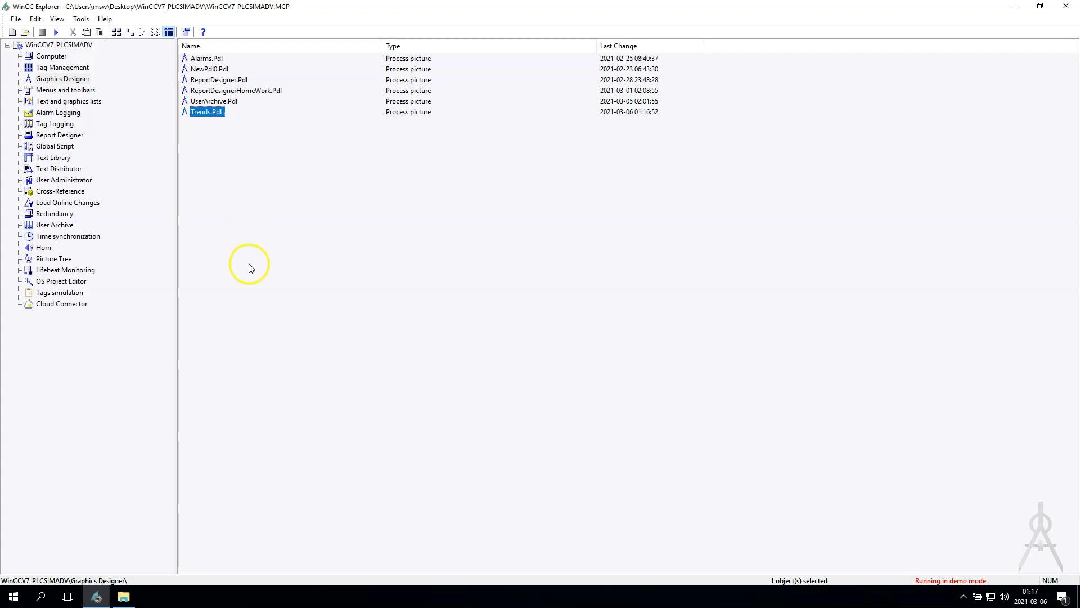
left_click(229, 167)
double_click(208, 112)
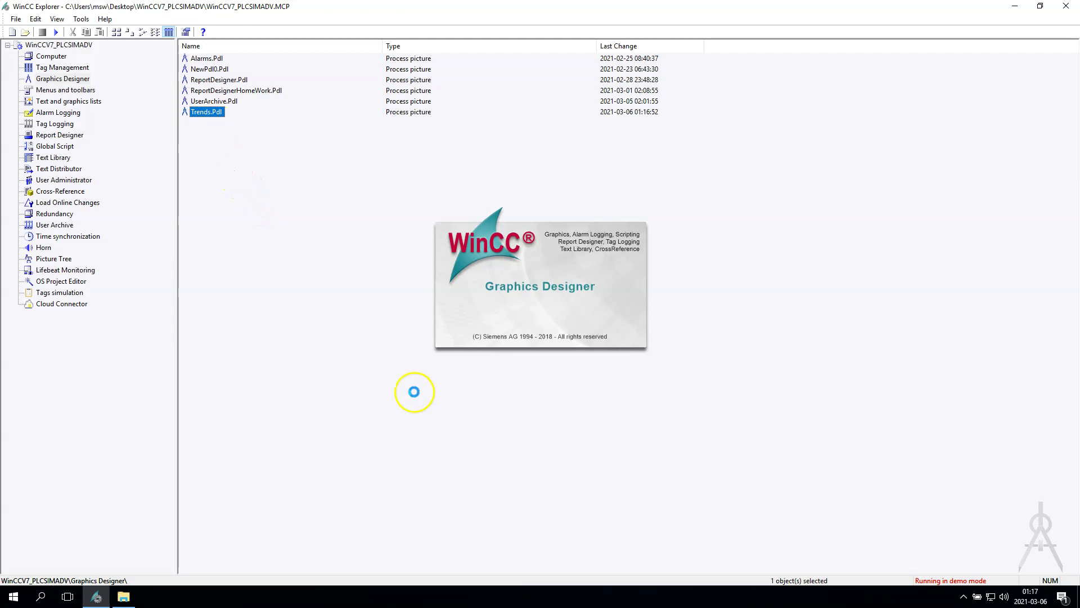
key("alt+Tab")
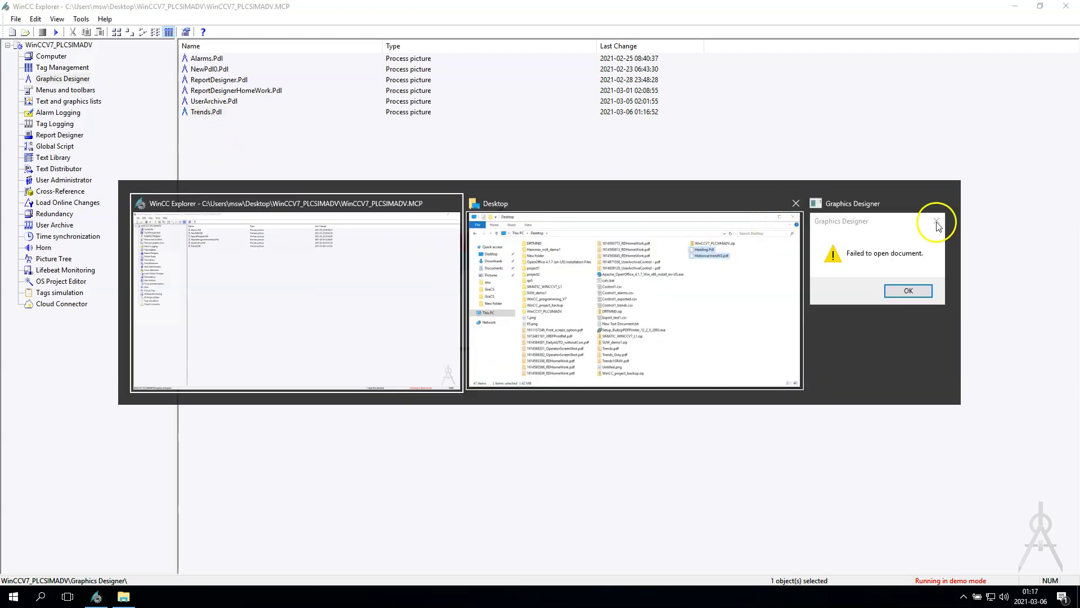
left_click(939, 204)
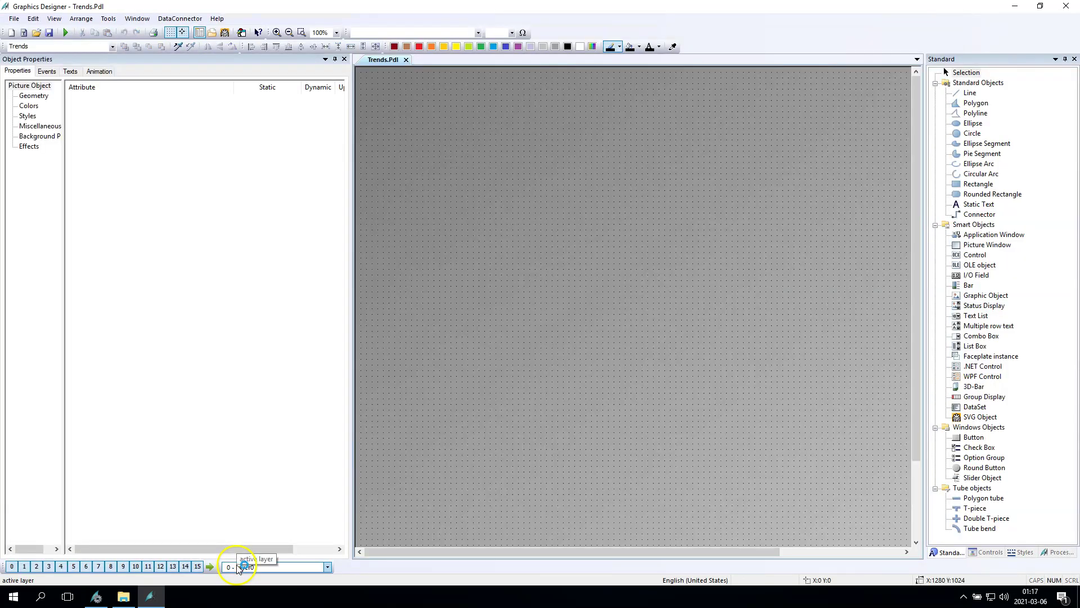
Step: Narrow the object properties area and its attribute column to enlarge the drawing area of the Trends picture
left_click_drag(233, 87, 118, 112)
left_click_drag(350, 93, 171, 169)
left_click(393, 186)
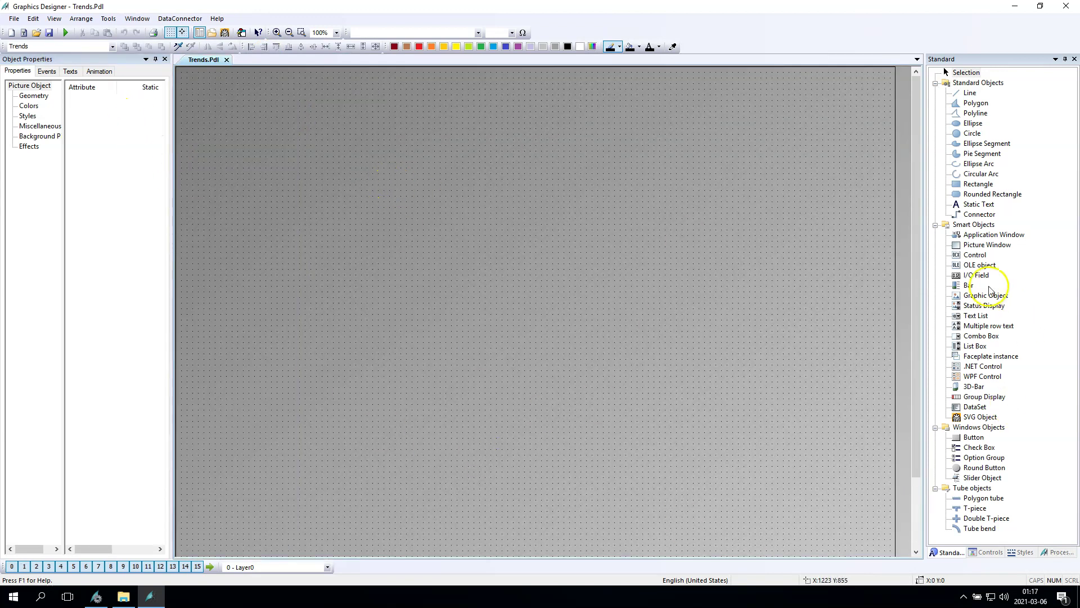
Step: Place a WinCC OnlineTrendControl across the upper part of the picture, sized about 1230 by 490, keeping its default properties
left_click(987, 552)
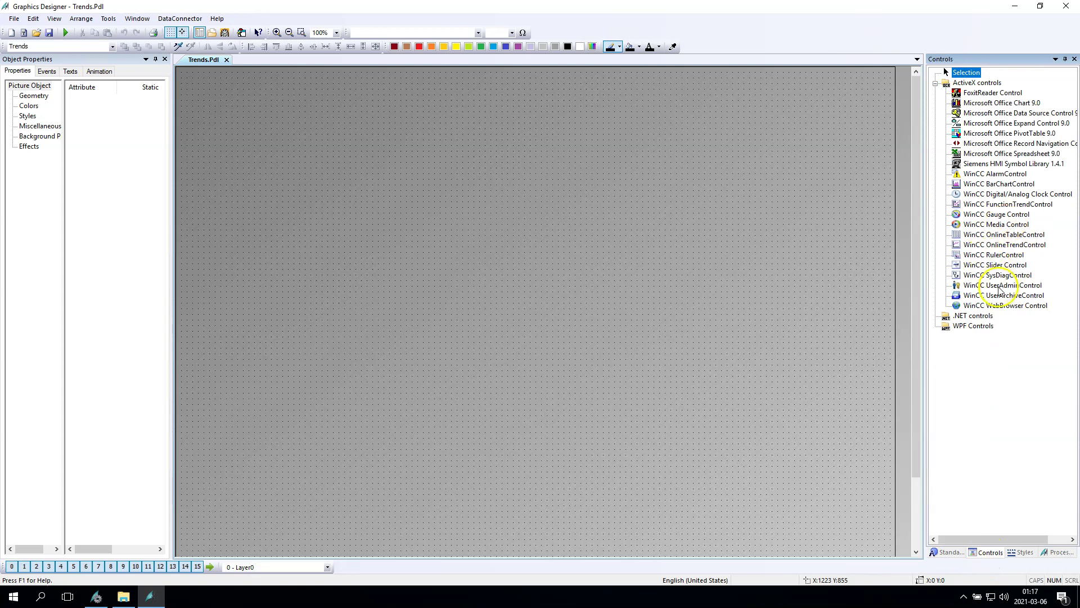
left_click(1005, 245)
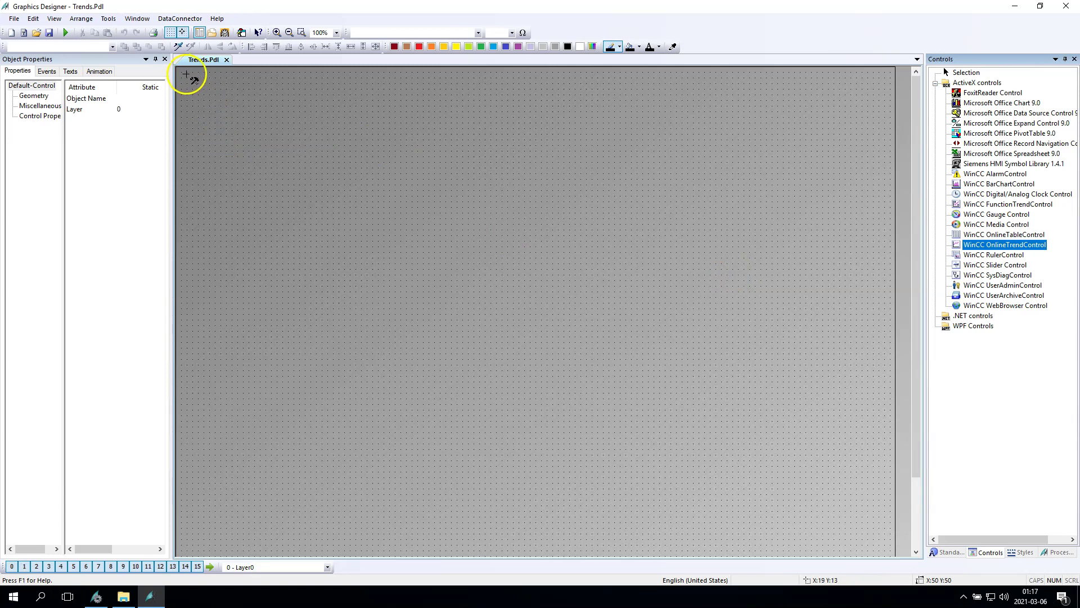
left_click_drag(186, 72, 824, 326)
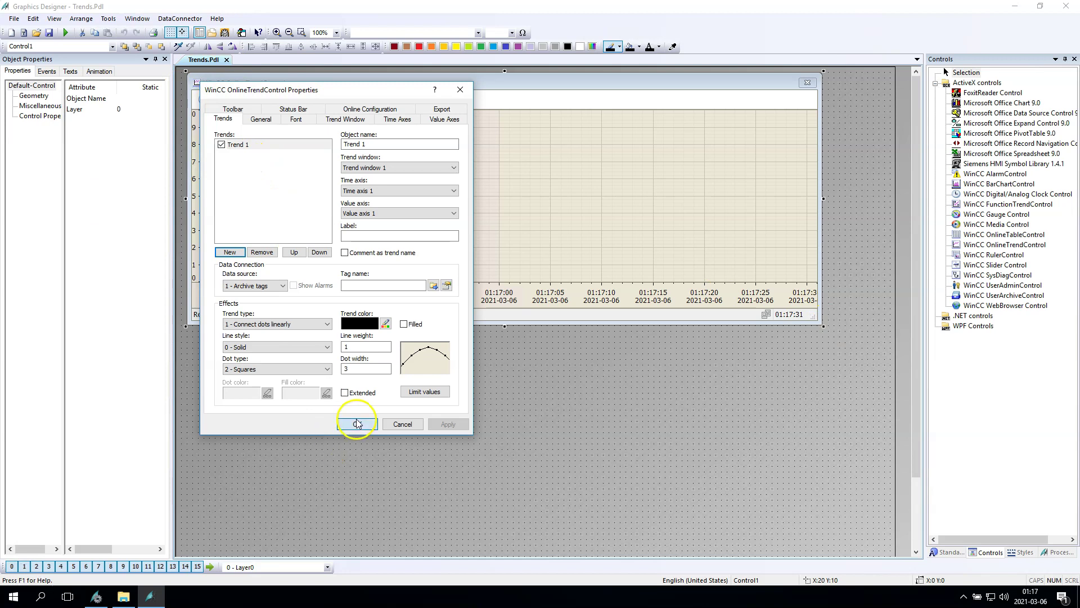
left_click(357, 424)
left_click_drag(824, 326, 880, 345)
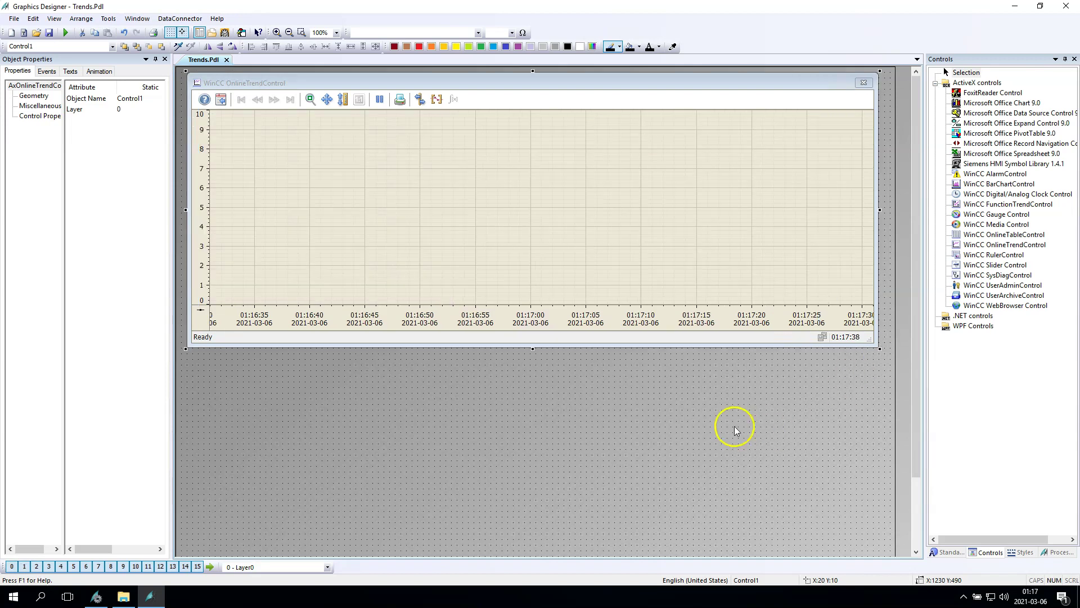
left_click(684, 391)
Step: Rename the trend control's first trend to Trend1, without a space, and apply the change
left_click(218, 169)
double_click(299, 196)
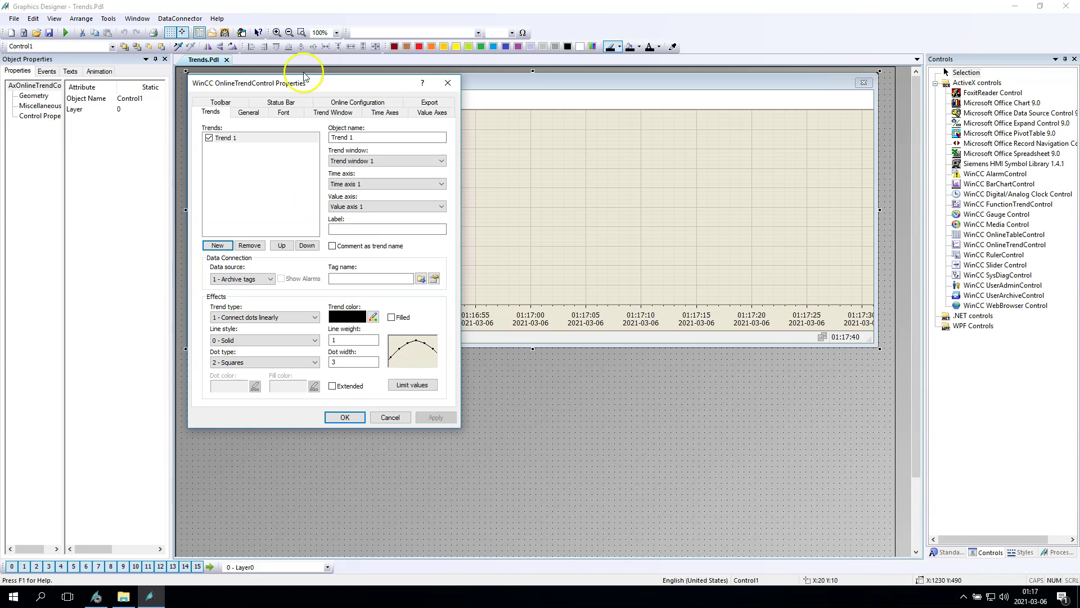
left_click(224, 138)
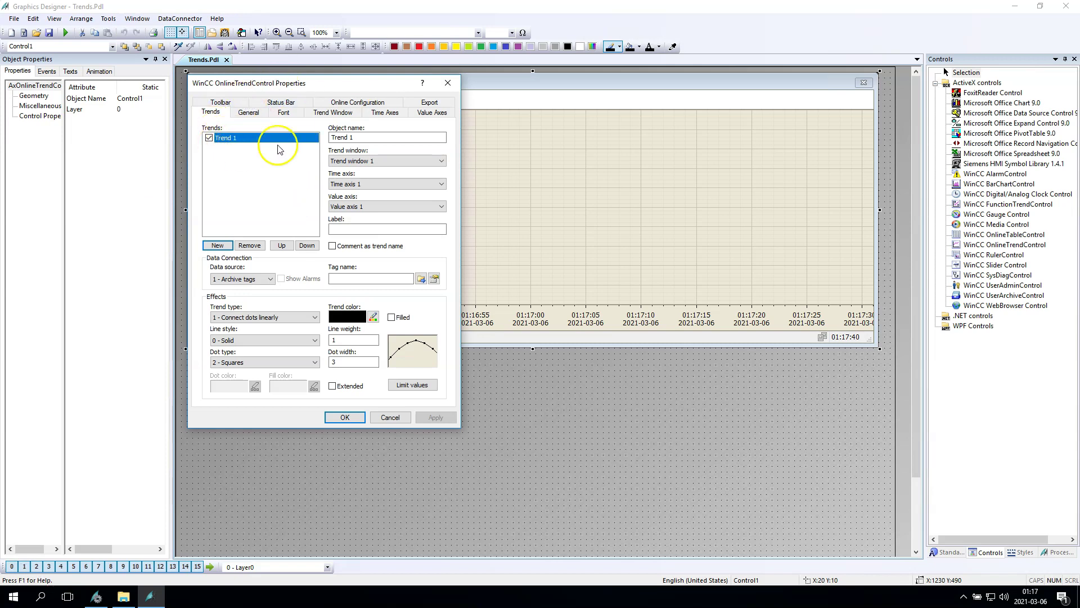
left_click(352, 137)
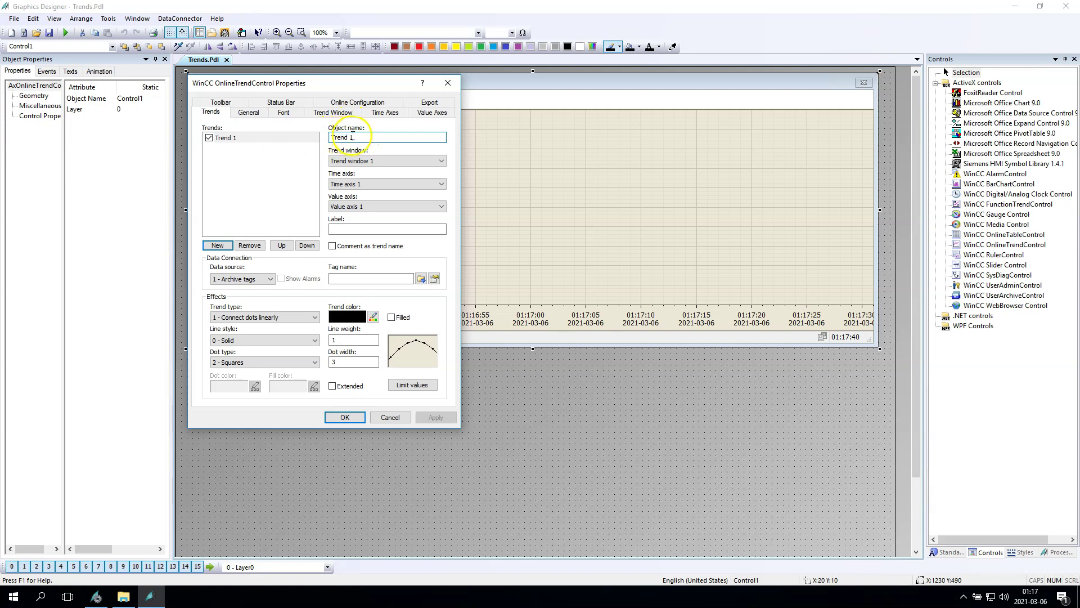
left_click_drag(361, 136, 350, 138)
type("1")
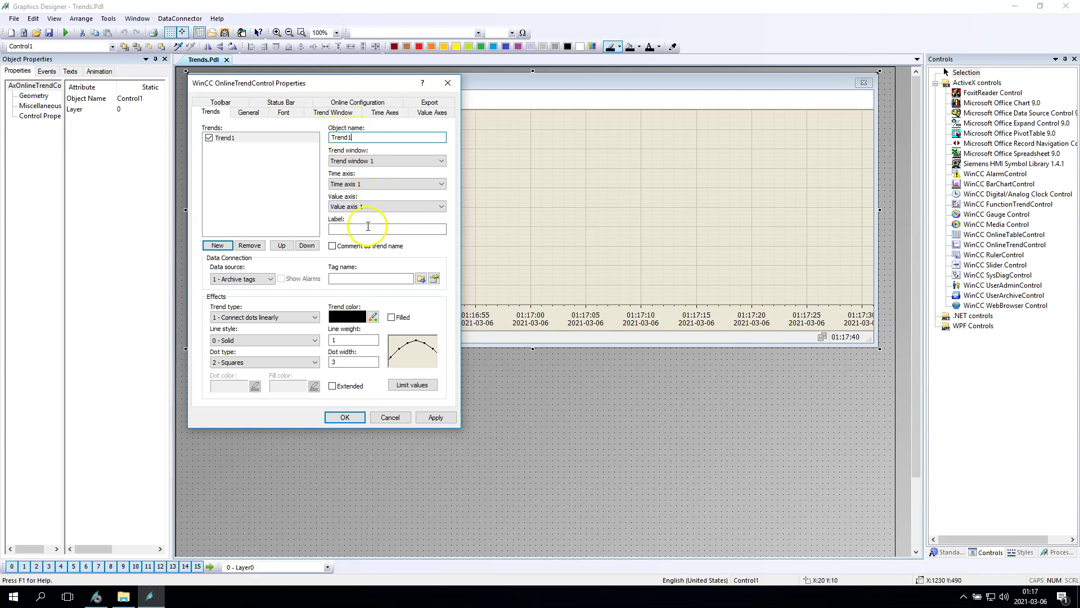
left_click(435, 417)
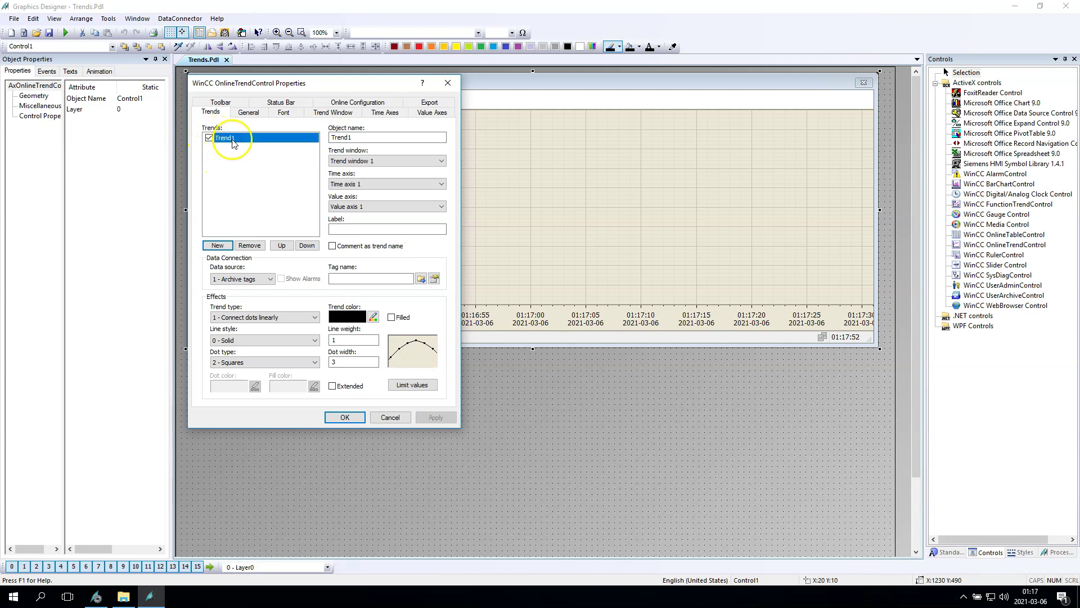
Step: Add new trends to the online trend control until the list reaches Trend 50
left_click(218, 245)
left_click(217, 246)
left_click(217, 246)
left_click(217, 246)
left_click(217, 246)
left_click(217, 246)
left_click(217, 246)
left_click(217, 246)
left_click(217, 246)
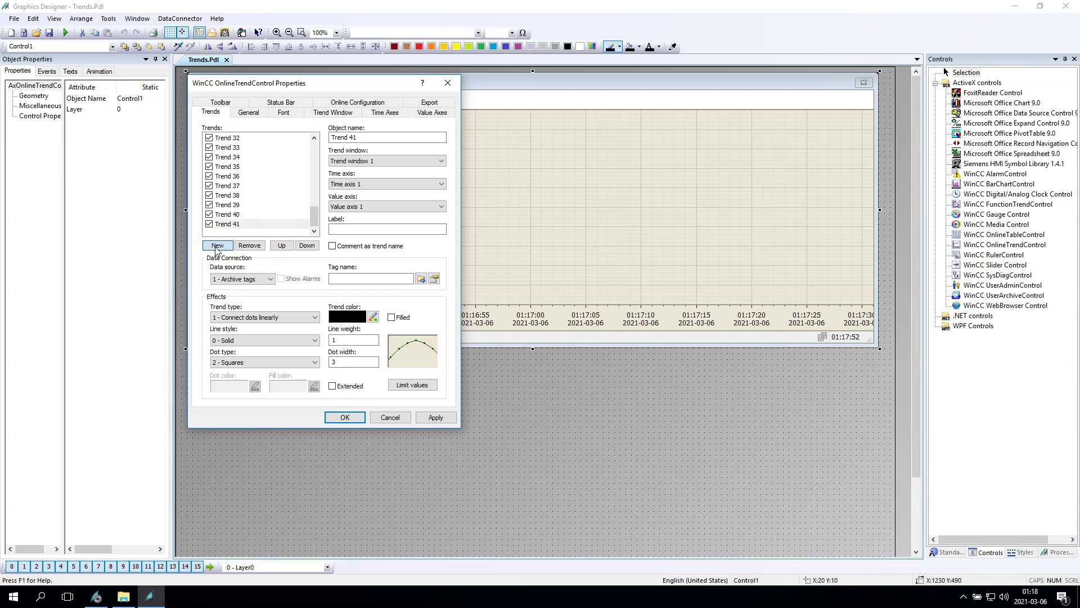
left_click(217, 247)
left_click(219, 227)
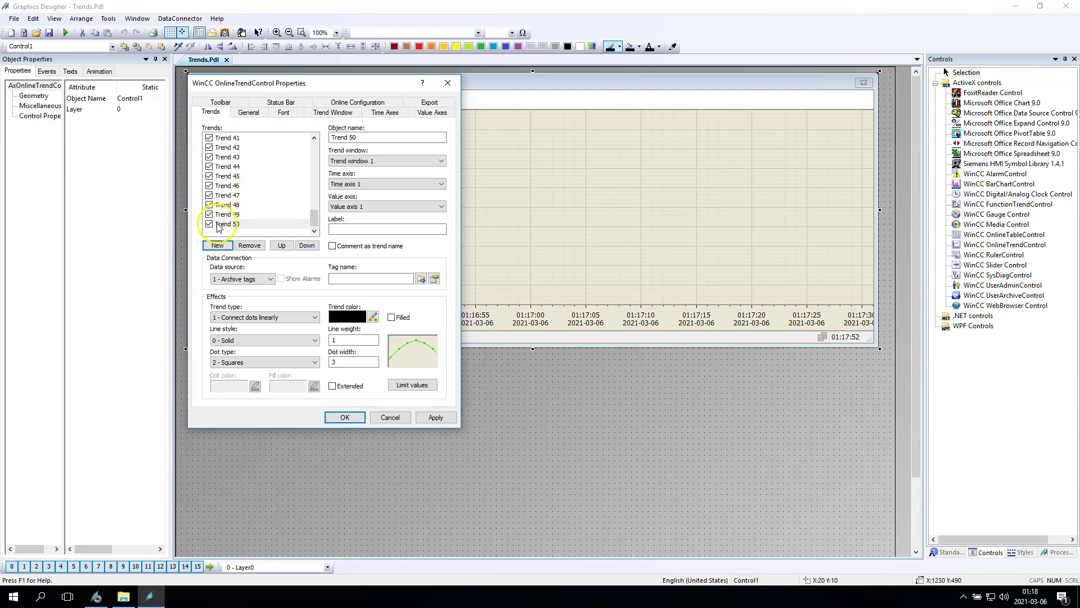
Step: Disable every trend in the list, working from Trend 50 back up to Trend1
left_click(208, 224)
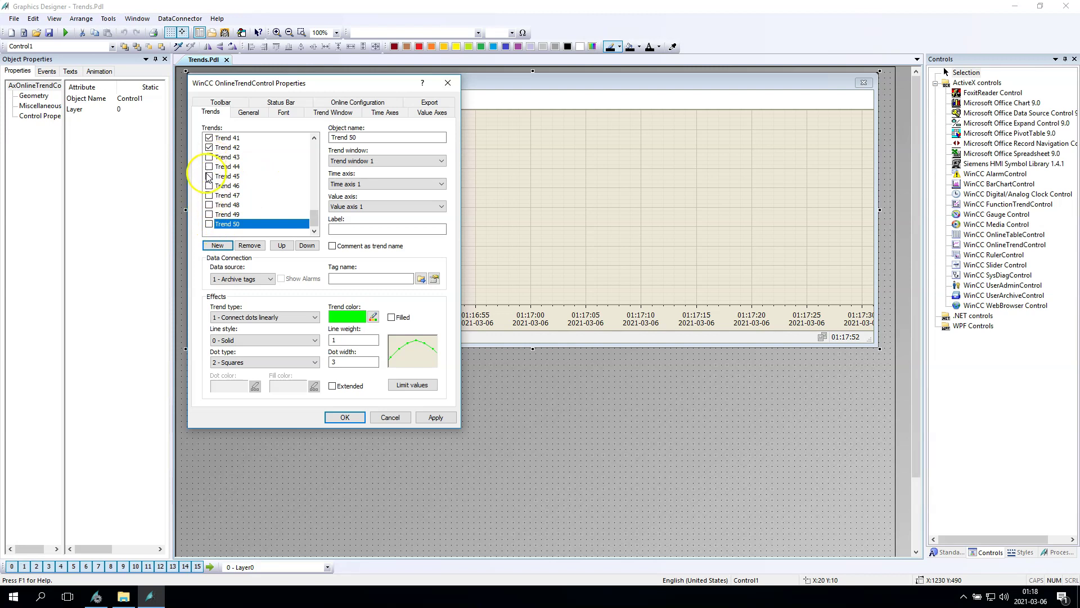
scroll(217, 181, "up", 1)
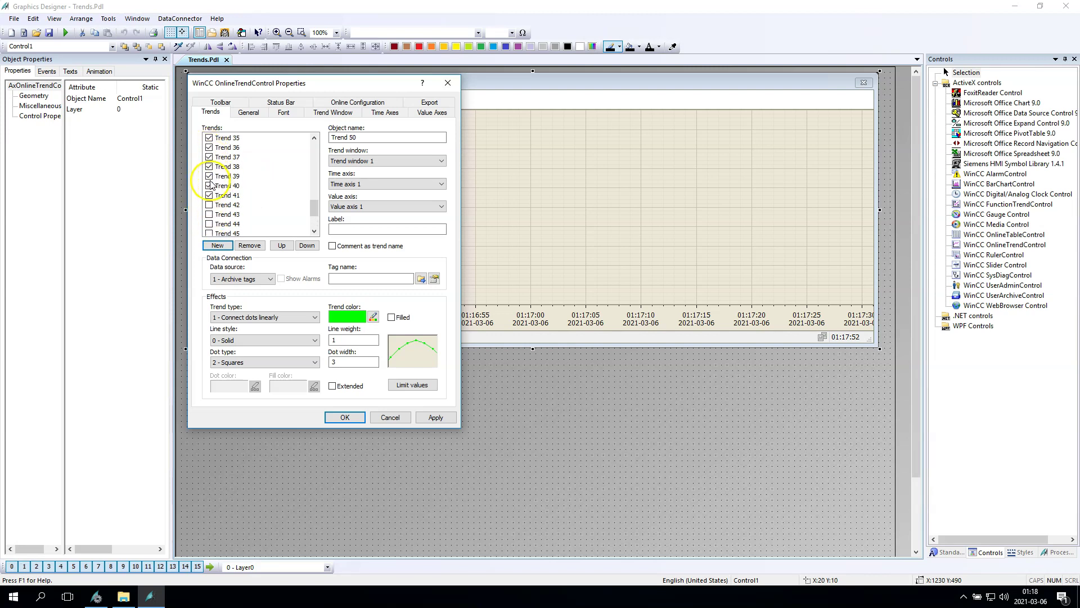
left_click(208, 149)
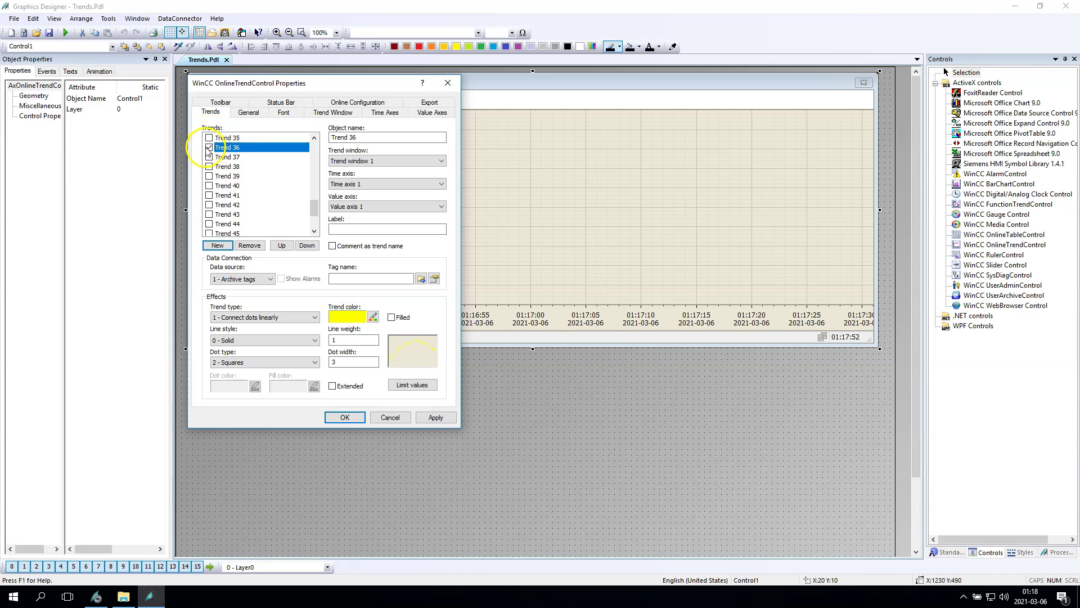
scroll(244, 172, "up", 4)
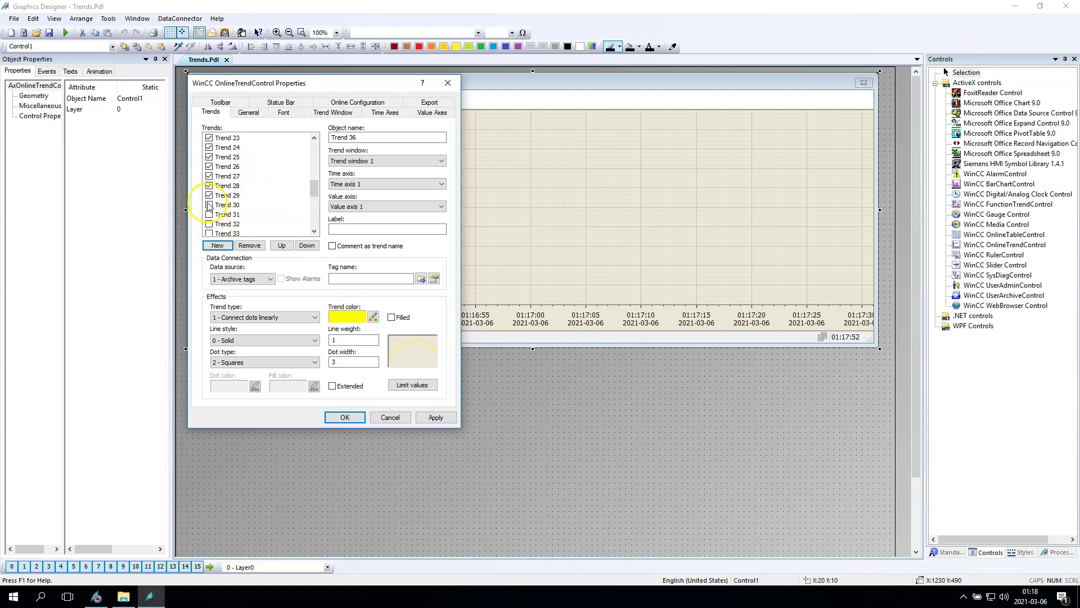
scroll(212, 169, "down", 2)
scroll(203, 189, "up", 4)
scroll(212, 164, "up", 2)
scroll(214, 169, "up", 2)
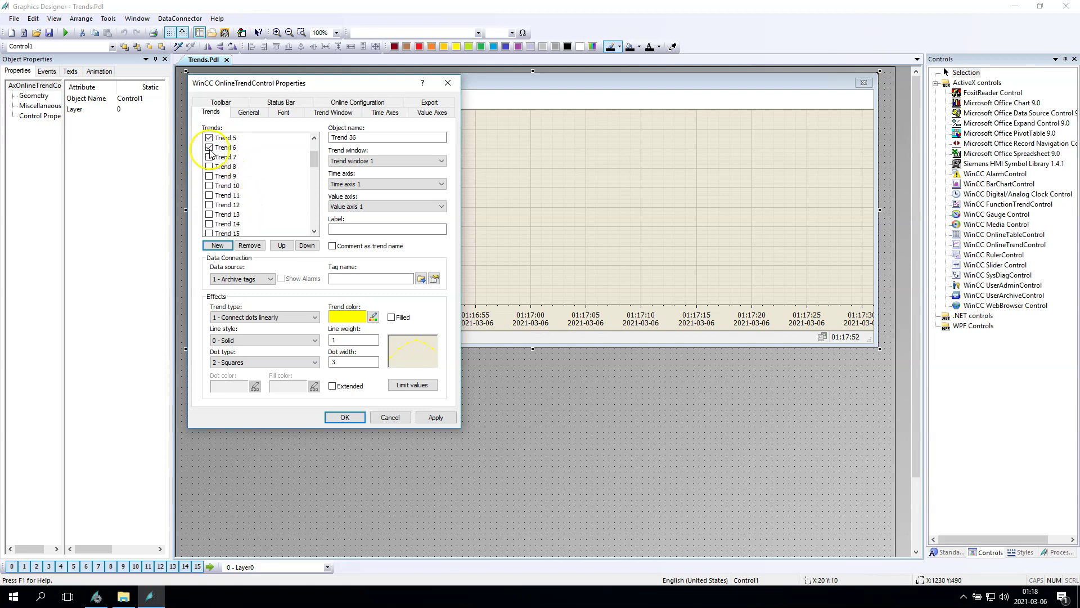
left_click(208, 169)
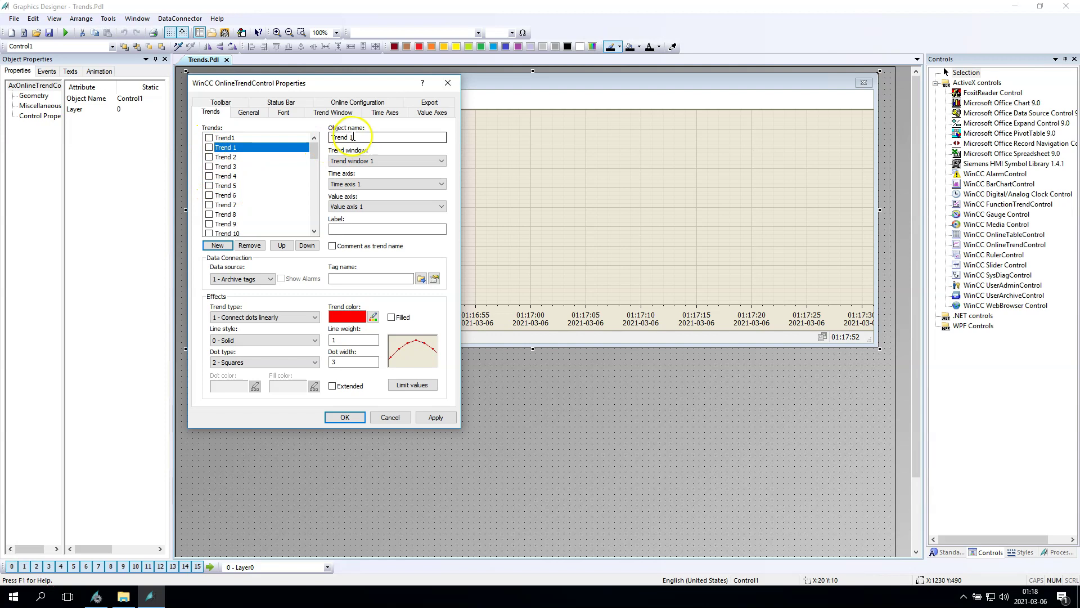
Step: Rename the trends following Trend1 consecutively as Trend2 through Trend12, without spaces
left_click(355, 137)
key("Down")
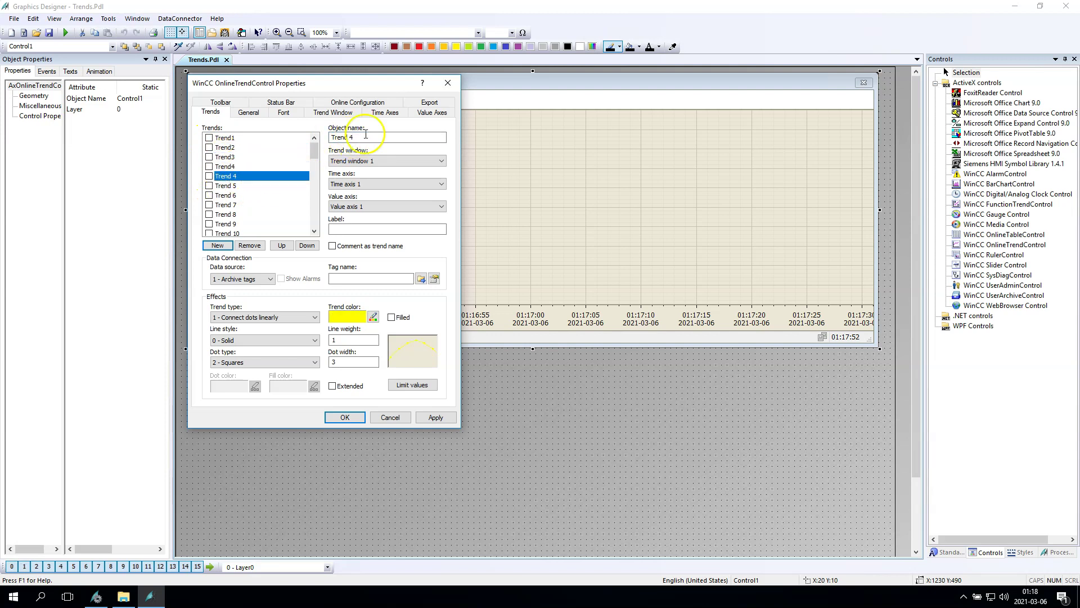
key("Down")
key("Down")
key("Down")
key("Down")
key("Down")
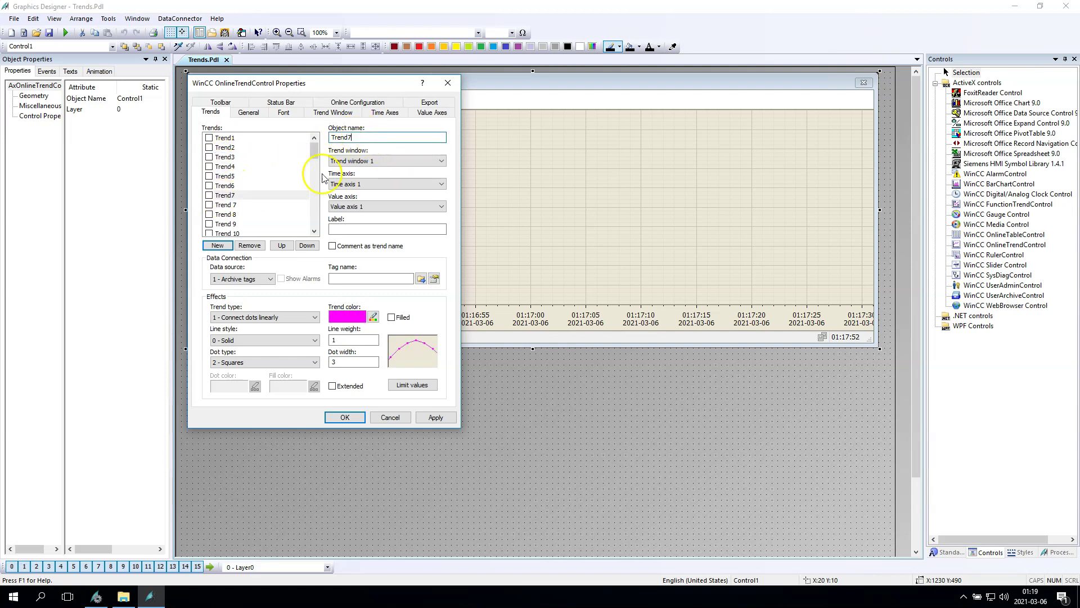
key("Down")
key("Down")
key("Down")
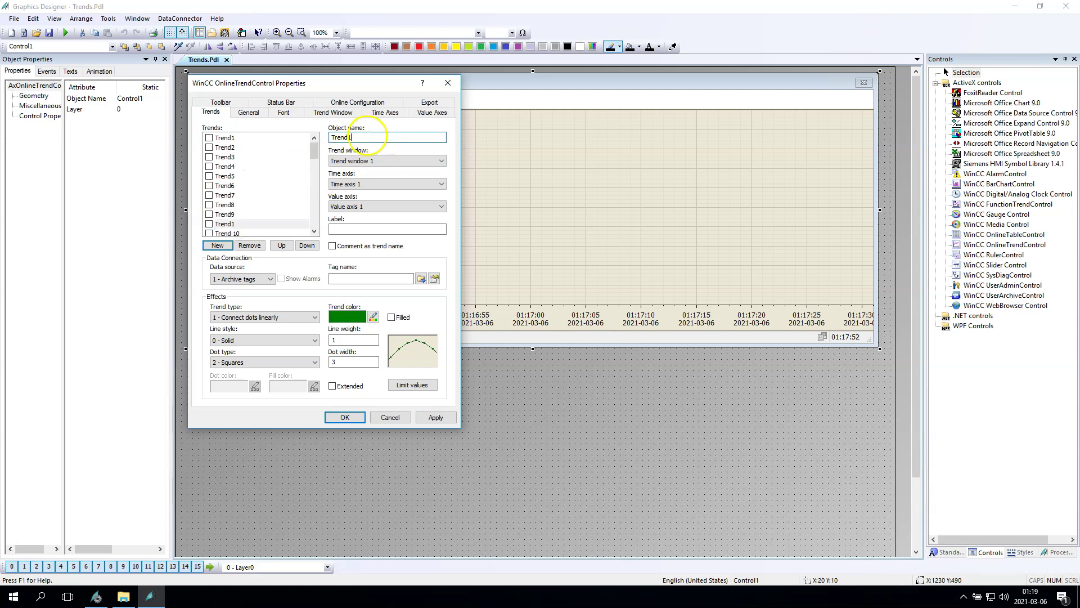
key("Down")
key("Down")
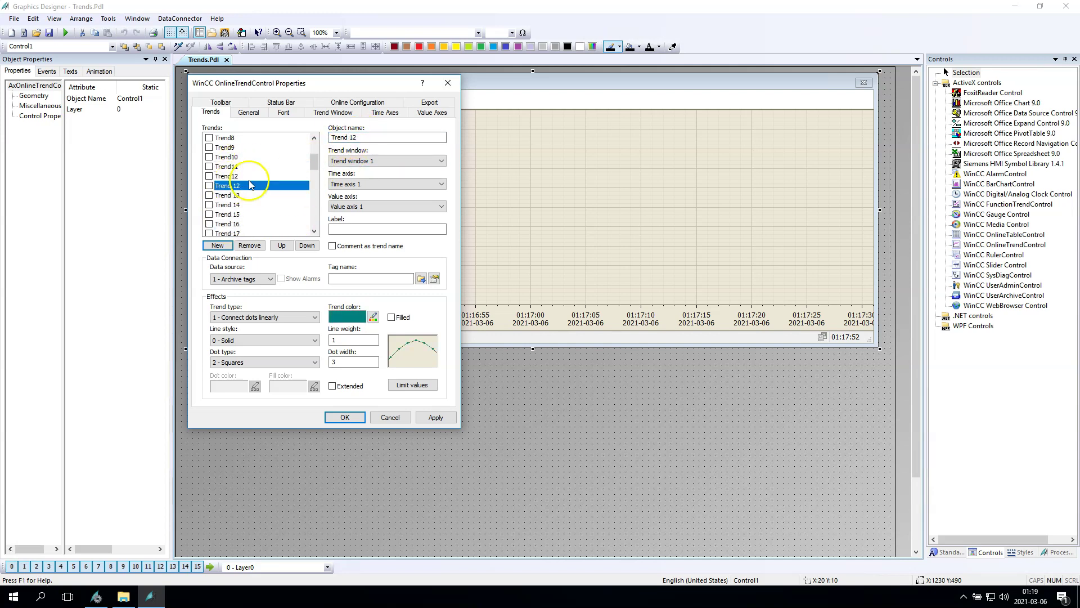
Step: Rename the next trends in the list consecutively as Trend13 through Trend20
key("Down")
key("BackSpace")
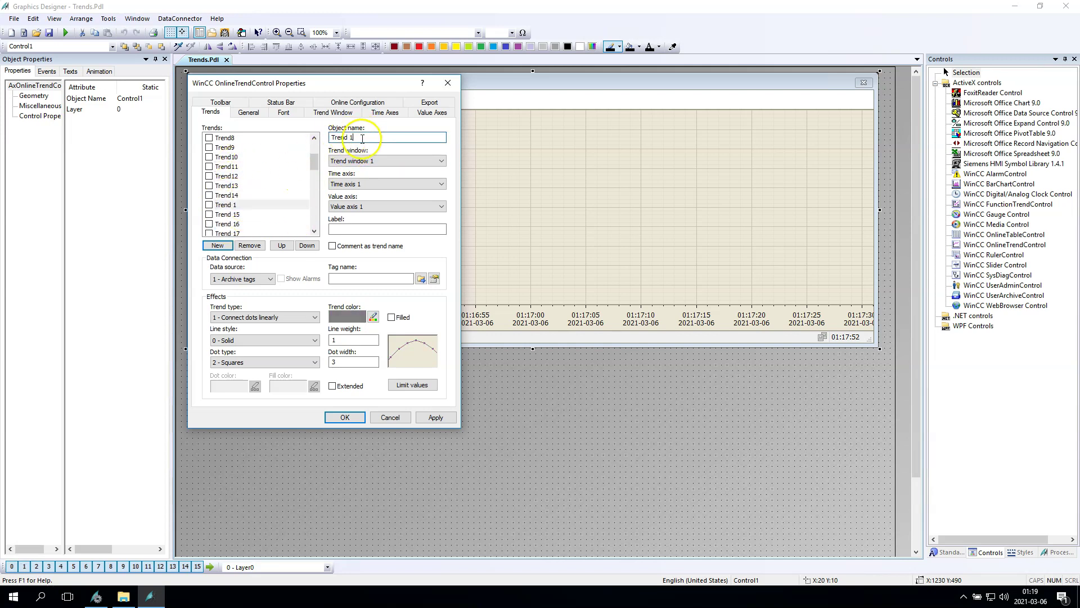
key("Down")
key("Down")
type("17")
key("Down")
key("BackSpace")
key("BackSpace")
key("BackSpace")
type("18")
key("Down")
key("BackSpace")
key("BackSpace")
key("BackSpace")
type("19")
key("Down")
key("BackSpace")
key("BackSpace")
type("20")
Step: Rename the next four trends as Trend21 through Trend24 and accept the trend control's properties
key("Down")
key("BackSpace")
key("BackSpace")
key("BackSpace")
type("21")
key("Down")
key("BackSpace")
key("BackSpace")
key("BackSpace")
type("22")
key("Down")
key("BackSpace")
key("BackSpace")
key("BackSpace")
type("23")
key("Down")
key("BackSpace")
key("BackSpace")
key("BackSpace")
type("24")
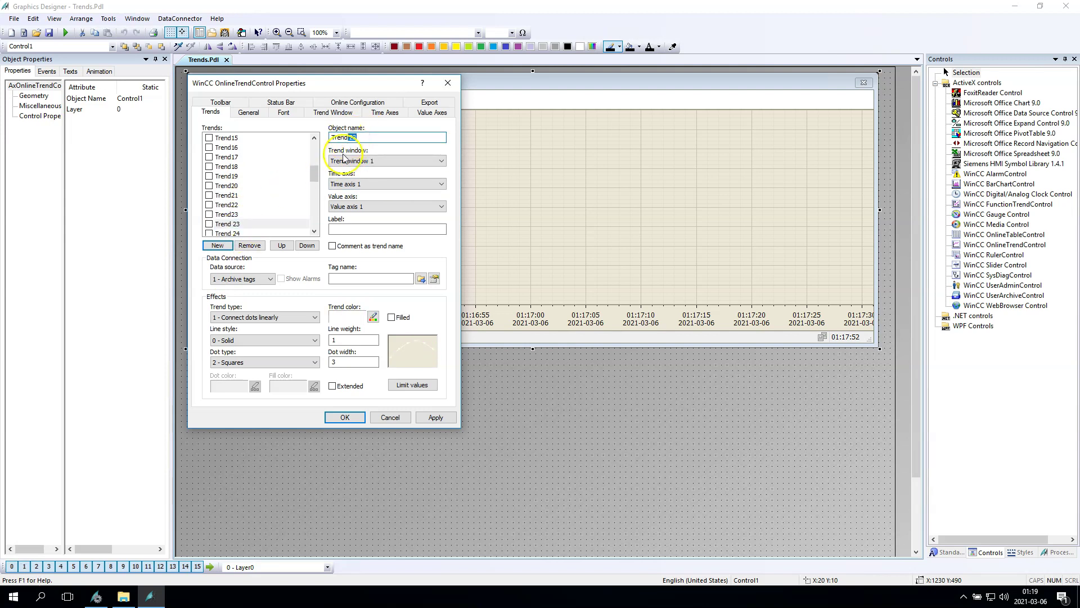
left_click(345, 417)
Step: Reopen the trend control's properties and rename the next trends as Trend25 through Trend28
double_click(269, 181)
key("BackSpace")
key("BackSpace")
key("BackSpace")
type("25")
key("Down")
key("Down")
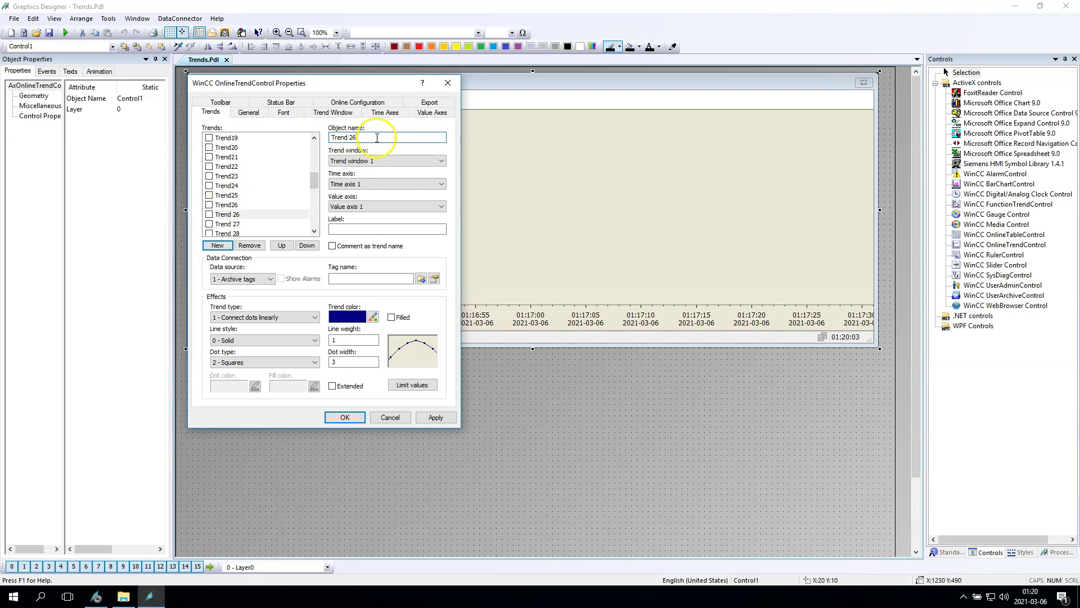
type("7")
key("Down")
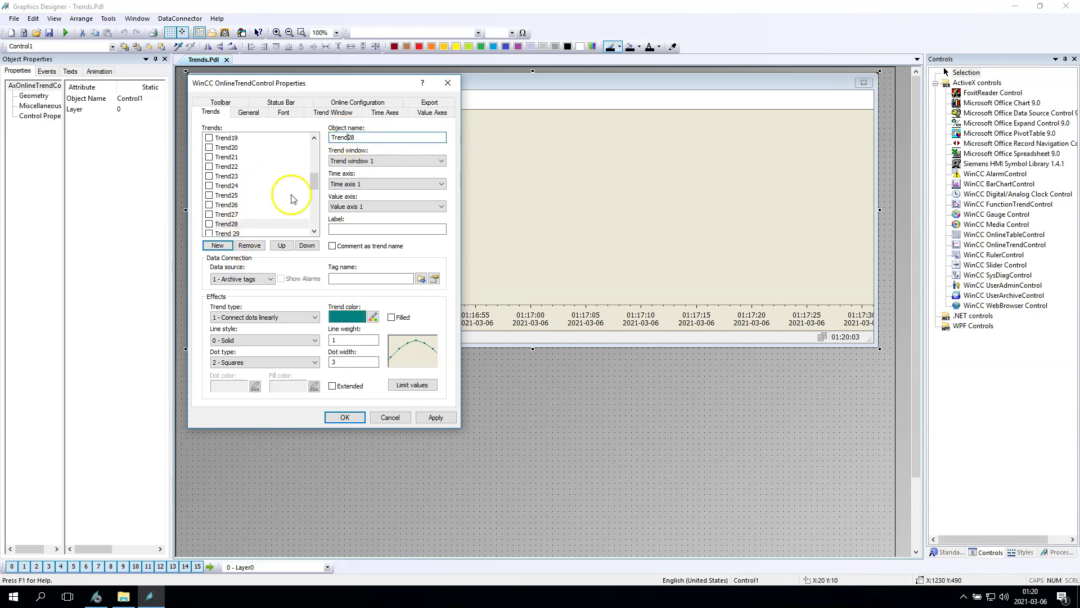
type("8")
Step: Remove the space from the names of the remaining trends so they read Trend29 through Trend50
key("Down")
key("Down")
key("BackSpace")
key("Down")
key("BackSpace")
key("Down")
key("BackSpace")
key("Down")
key("Down")
key("BackSpace")
key("Down")
key("BackSpace")
key("Down")
key("BackSpace")
key("Down")
key("BackSpace")
key("Down")
key("BackSpace")
key("Down")
key("BackSpace")
key("Down")
key("BackSpace")
key("Down")
key("BackSpace")
key("Down")
key("BackSpace")
key("Down")
key("BackSpace")
key("Down")
key("BackSpace")
key("Down")
key("BackSpace")
key("Down")
key("BackSpace")
key("Down")
key("BackSpace")
key("Down")
key("BackSpace")
key("Down")
key("BackSpace")
key("Down")
key("BackSpace")
Step: Review the data source, trend type, line style and dot type options available for Trend50
left_click(270, 279)
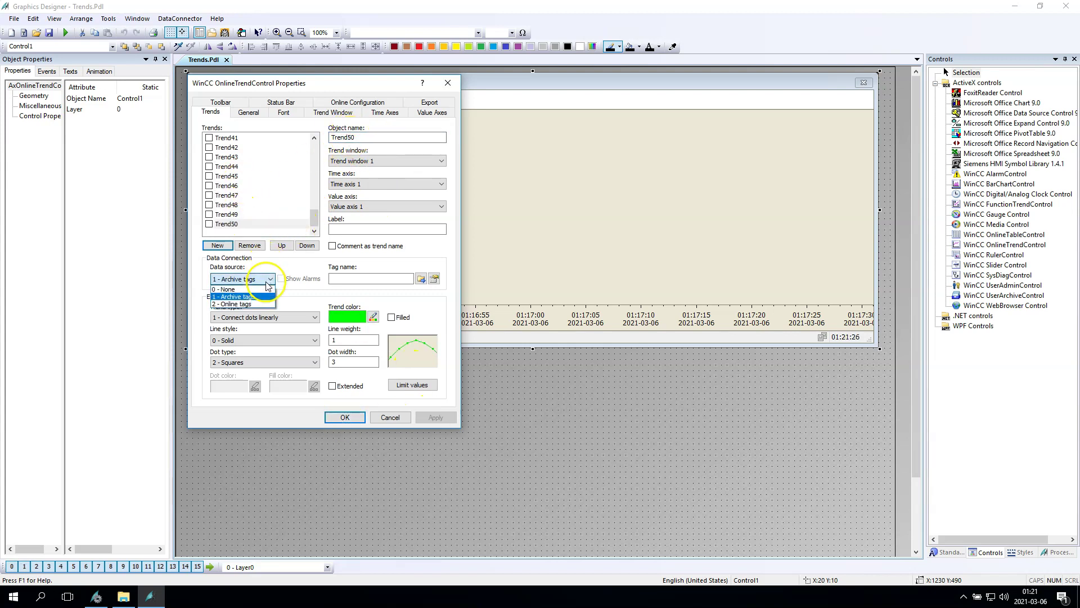
left_click(233, 297)
left_click(307, 317)
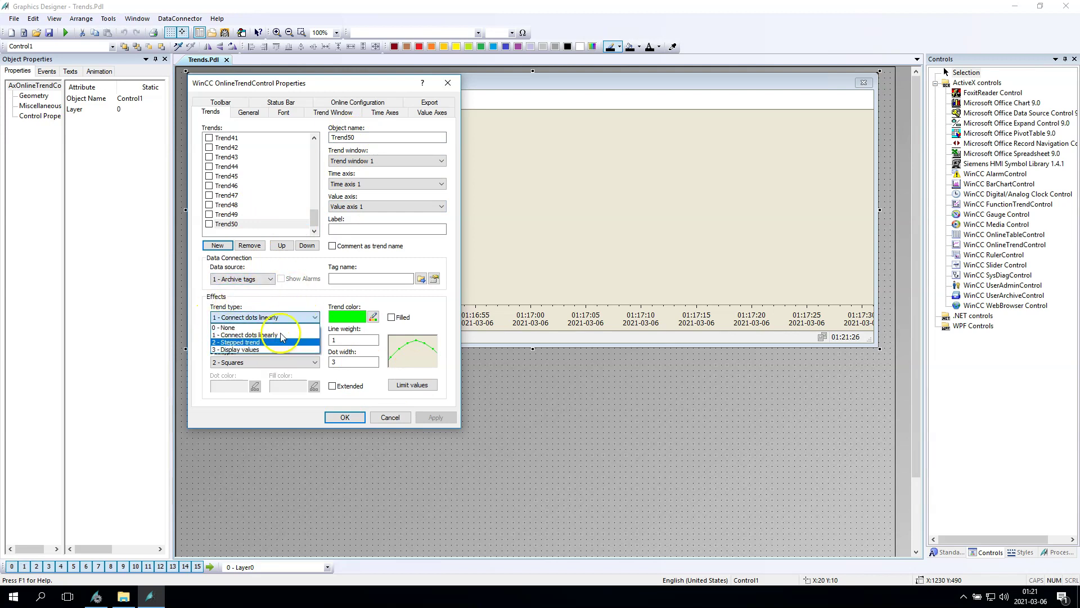
left_click(248, 335)
left_click(262, 340)
left_click(263, 350)
left_click(235, 360)
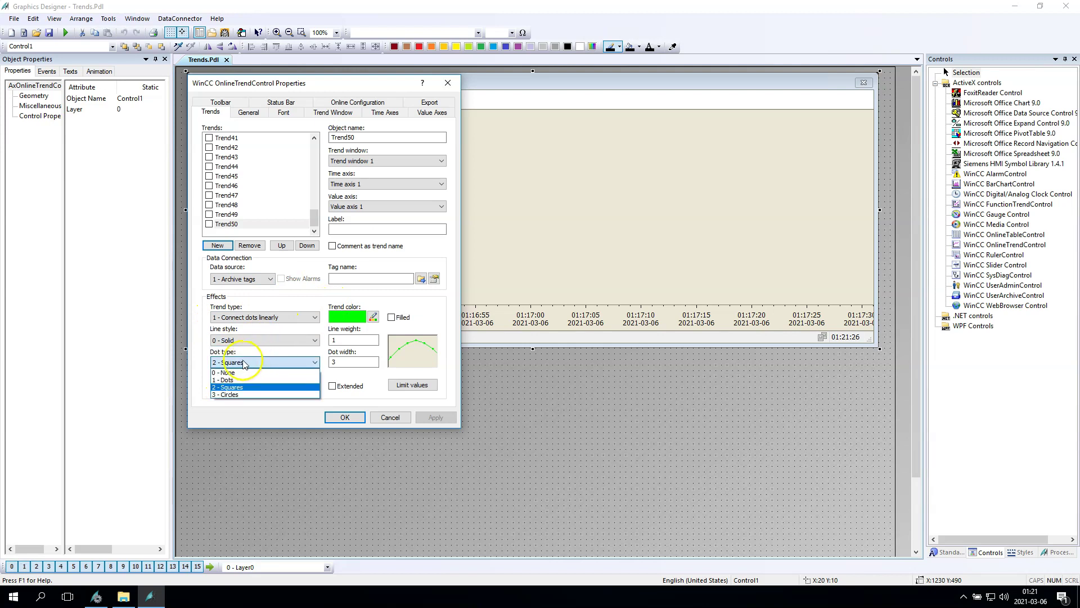
left_click(311, 358)
key("Tab")
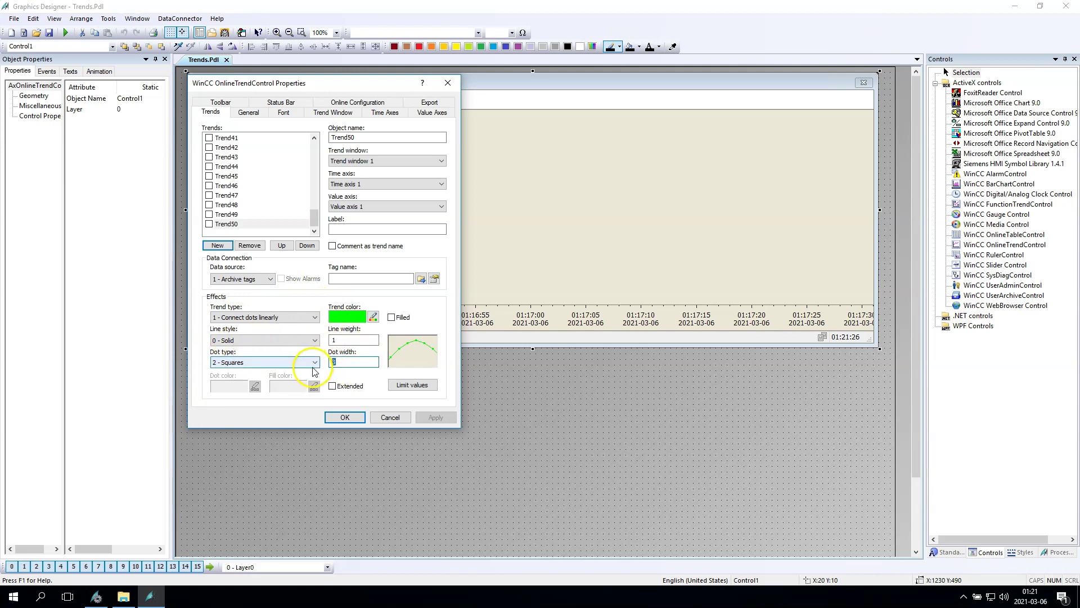
left_click(377, 279)
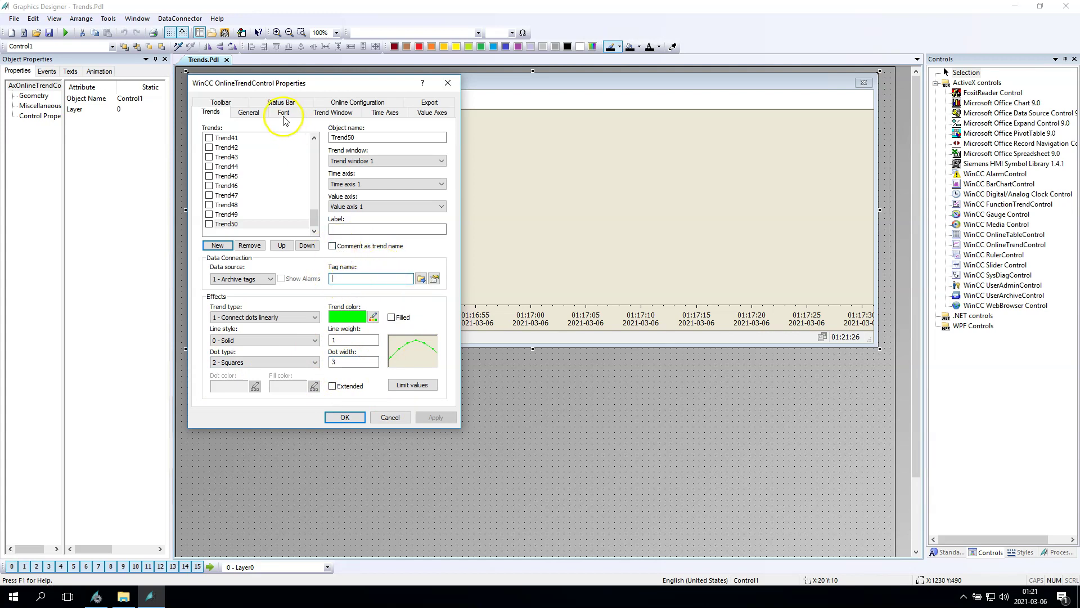
Step: Review the trend control's general, font, trend window and time axis settings, including the time range setting options
left_click(258, 113)
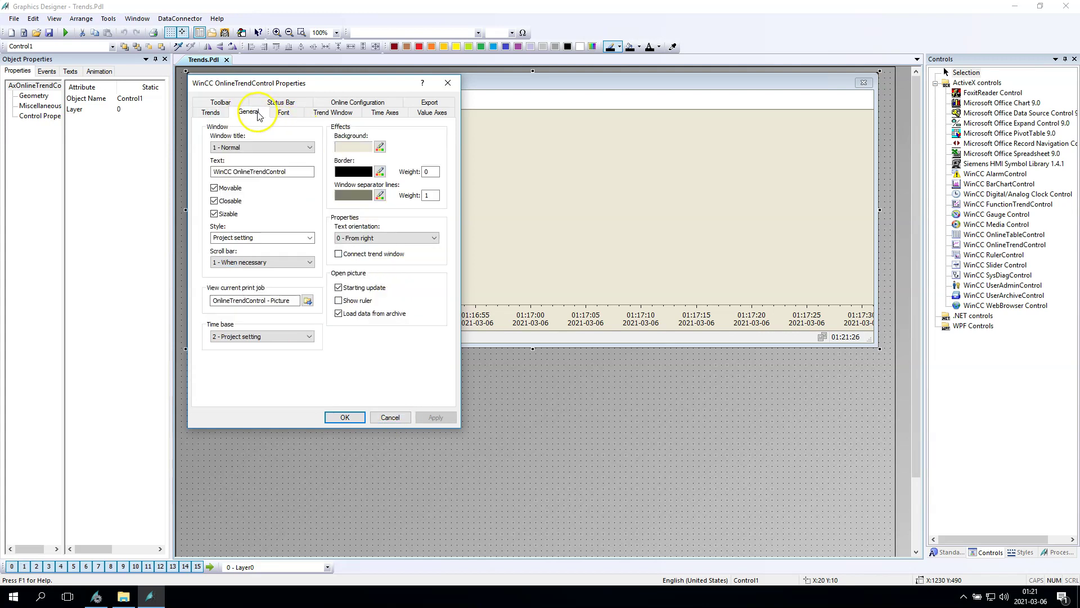
left_click(284, 113)
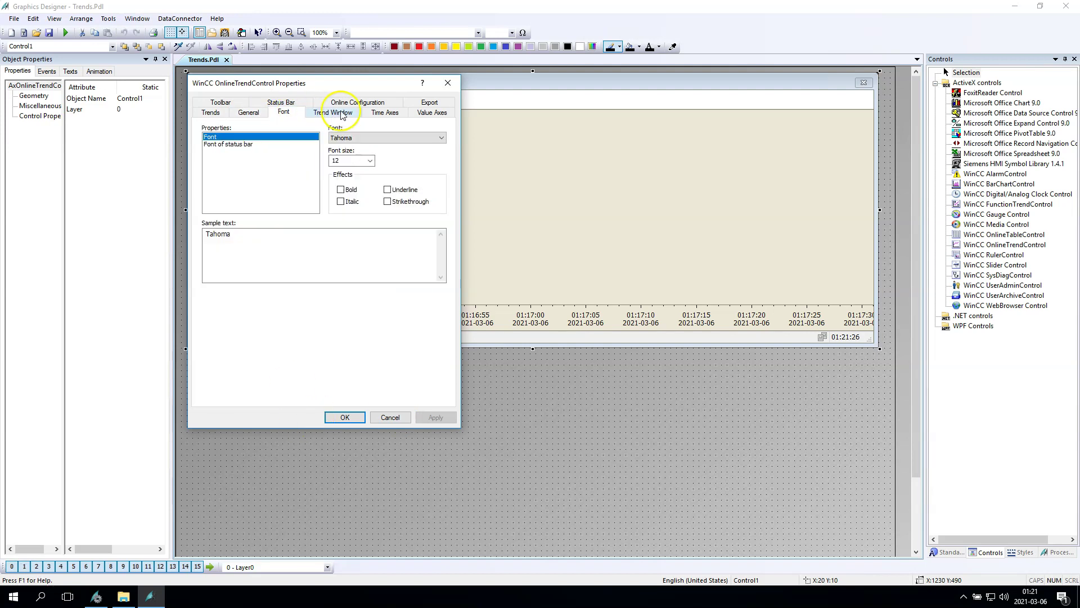
left_click(343, 113)
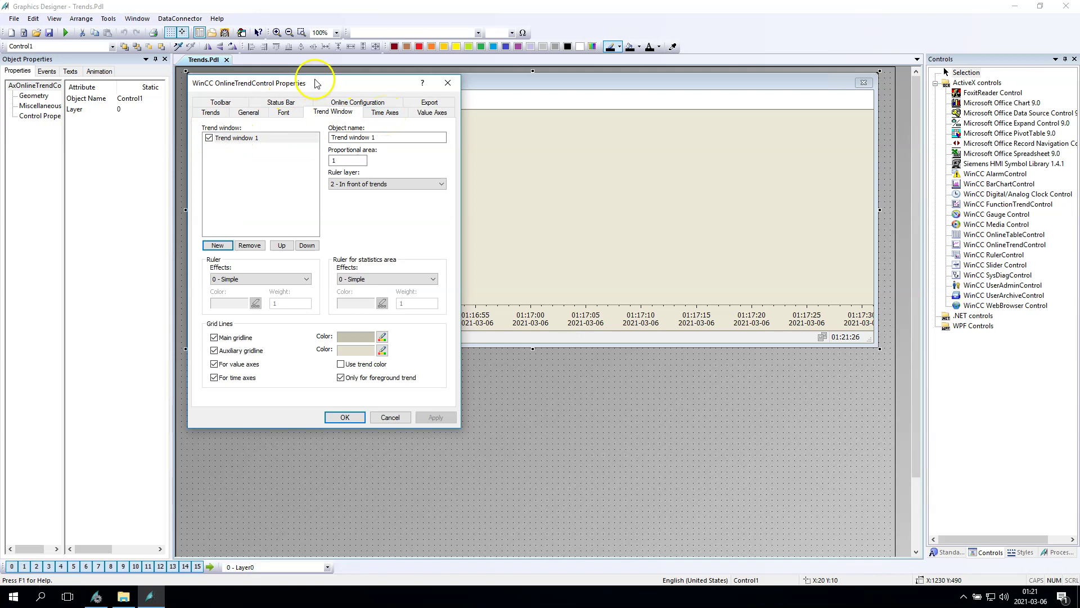
left_click(385, 113)
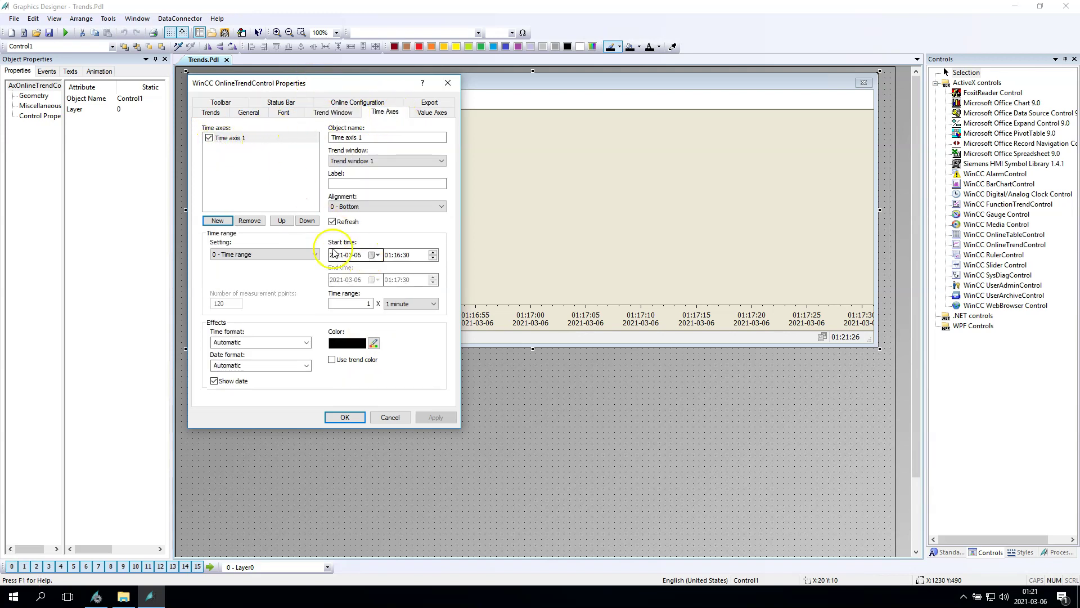
left_click(288, 255)
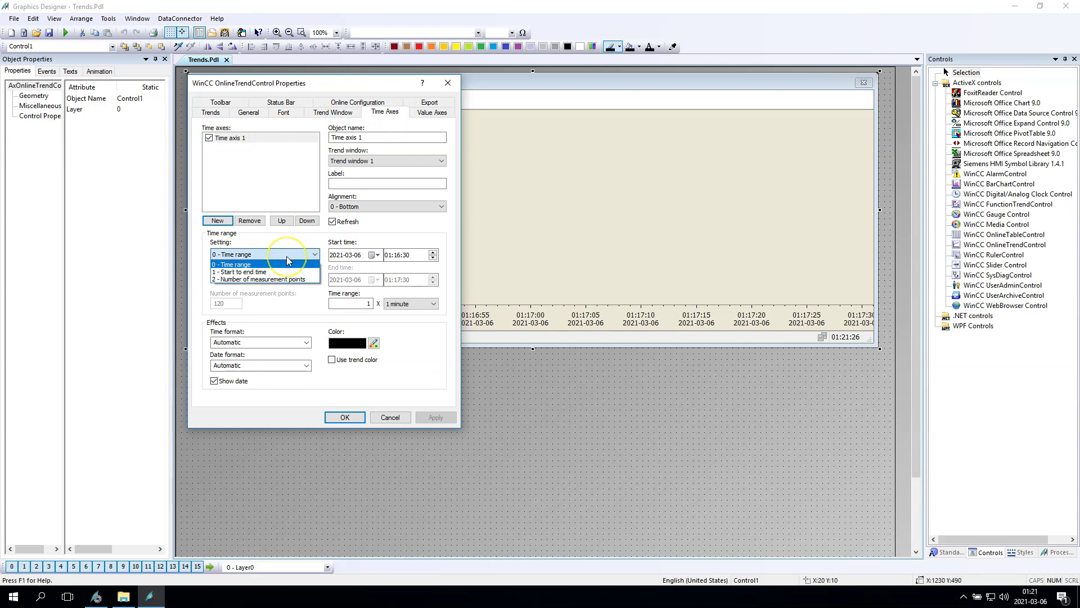
left_click(286, 256)
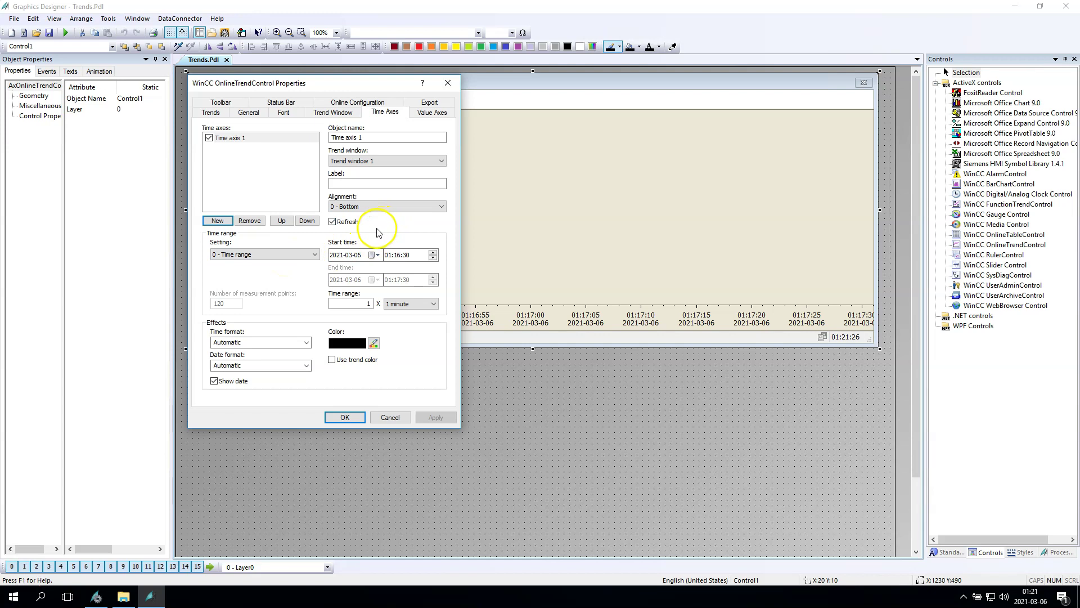
Step: Label the first value axis Pressure, rename the axis object as Pressure, and apply the changes
left_click(429, 114)
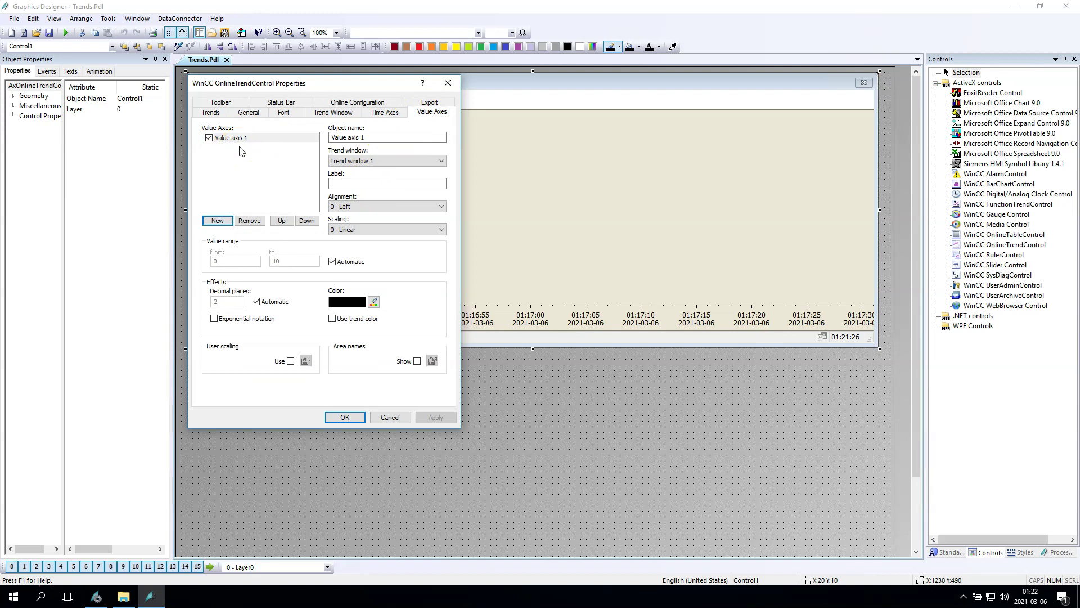
left_click_drag(296, 82, 531, 118)
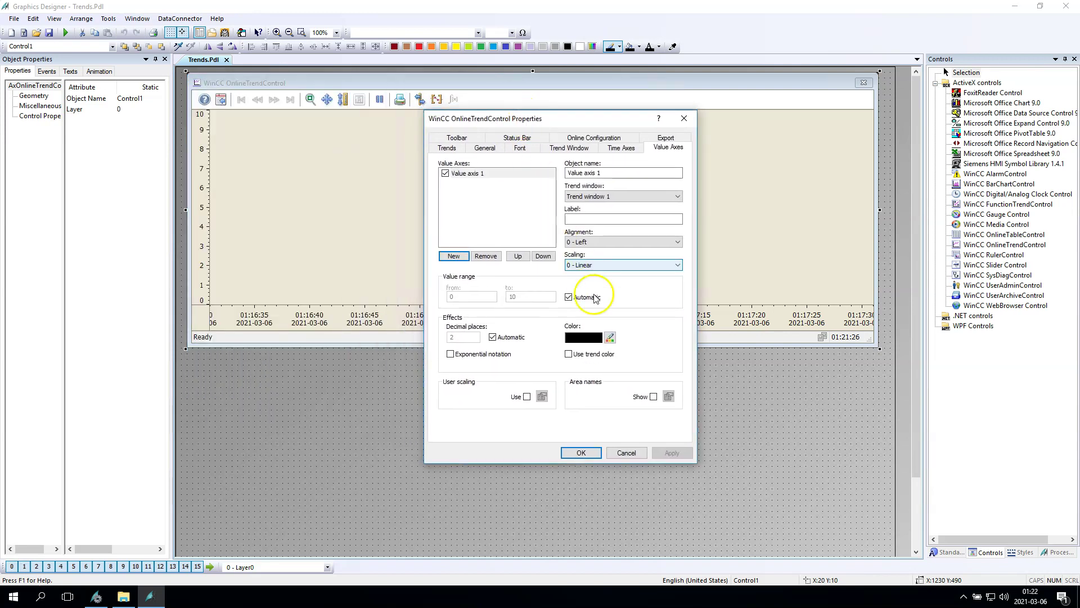
left_click(593, 218)
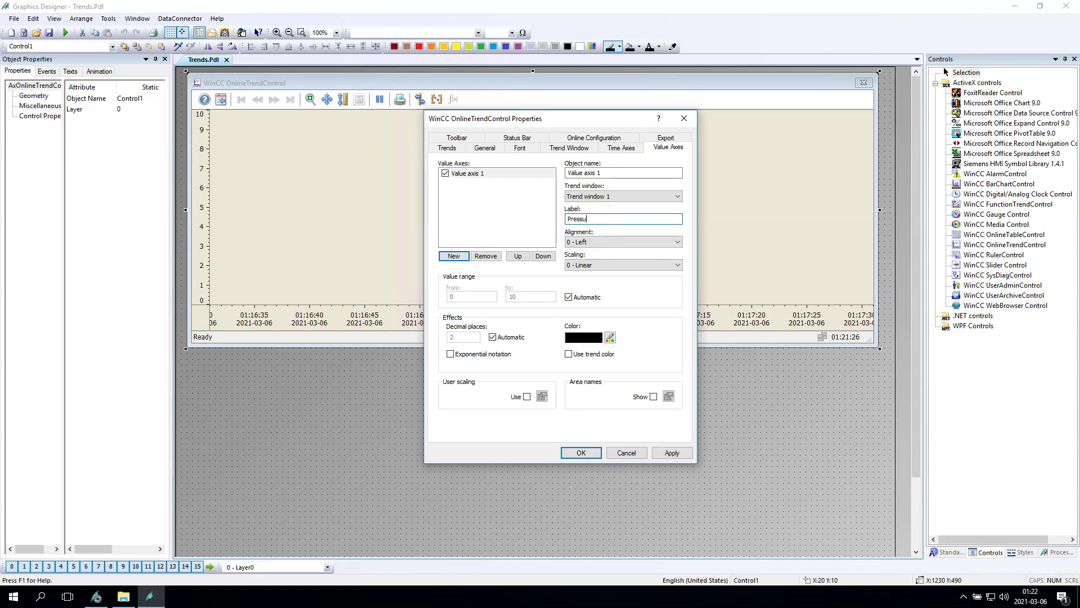
left_click(671, 452)
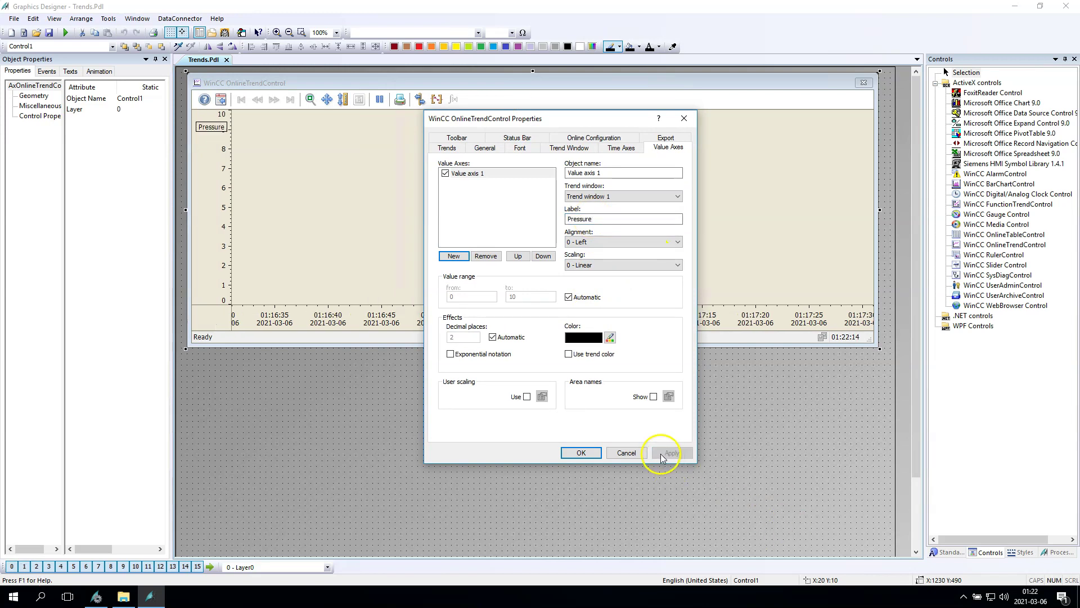
left_click_drag(603, 172, 551, 173)
type("Pressure")
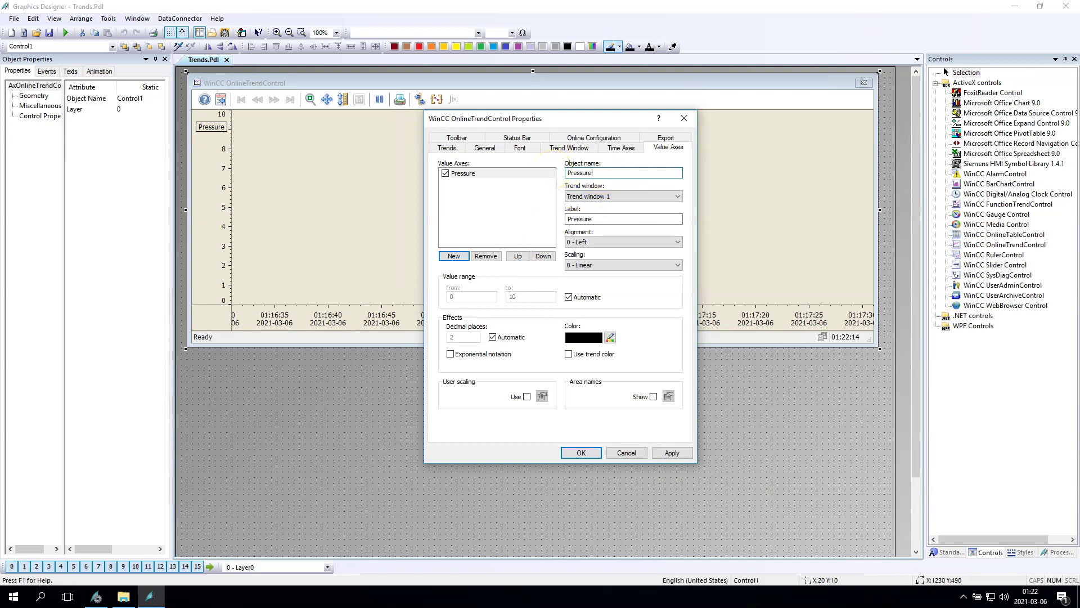
left_click(666, 453)
Step: Add a second value axis named Temperature with the label Temp. and apply it
left_click(453, 256)
left_click_drag(603, 173, 529, 190)
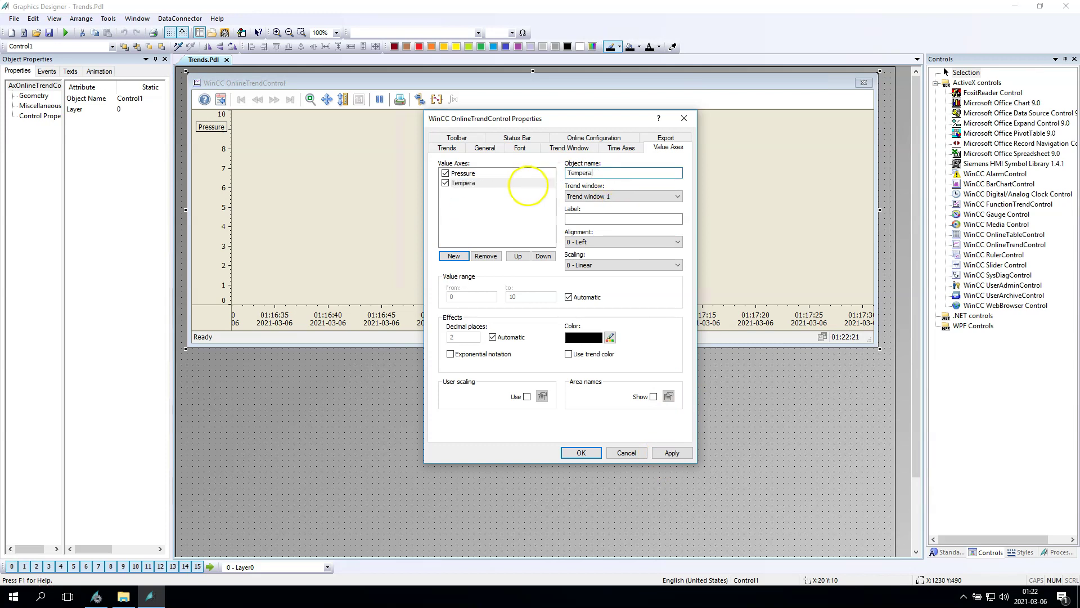
type("Temperature")
left_click(670, 453)
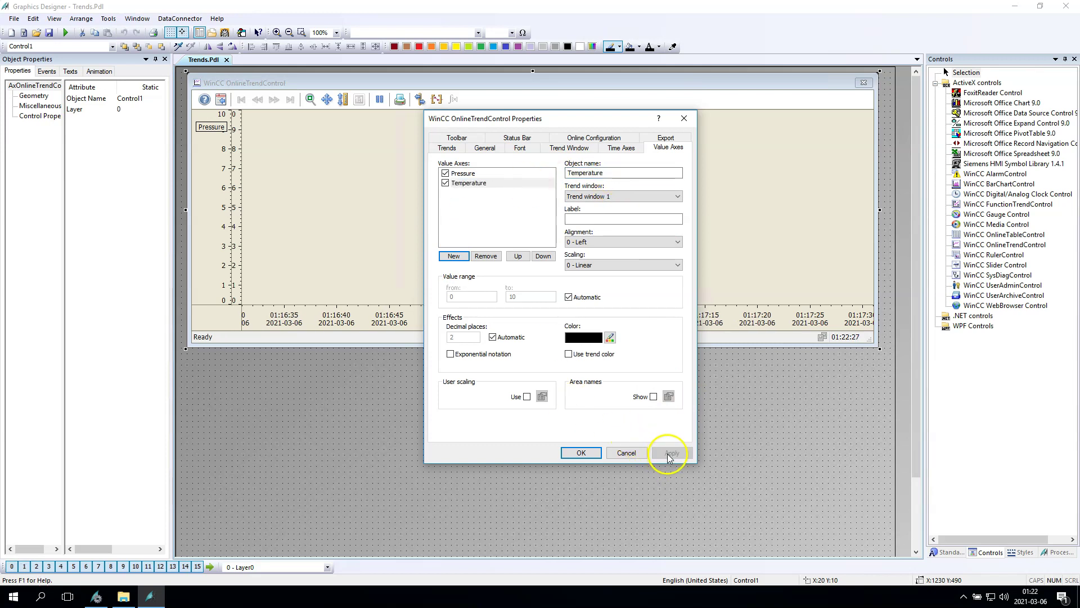
left_click(571, 220)
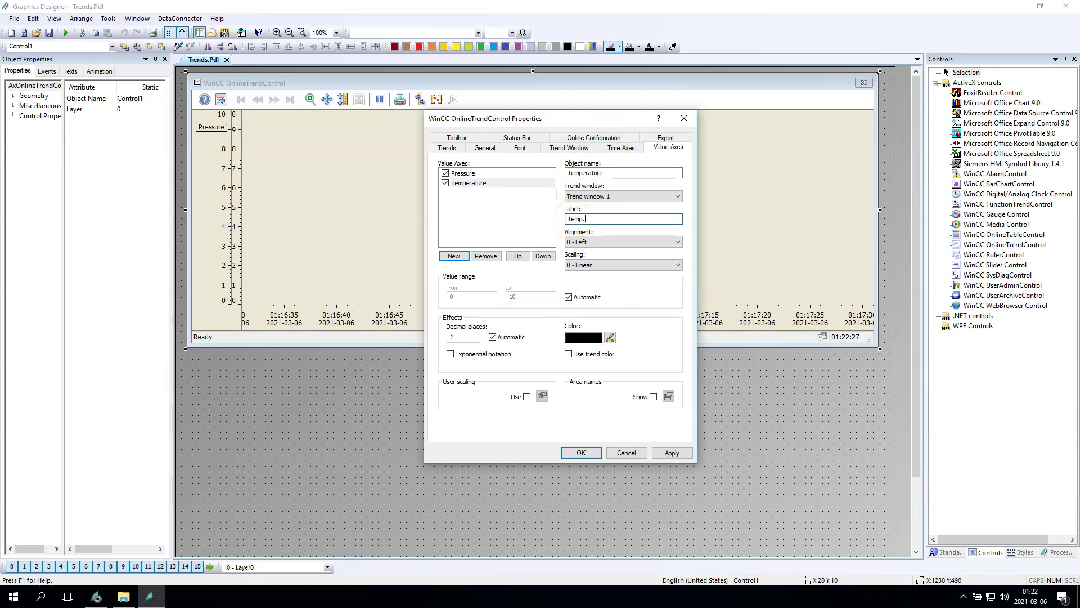
left_click(674, 453)
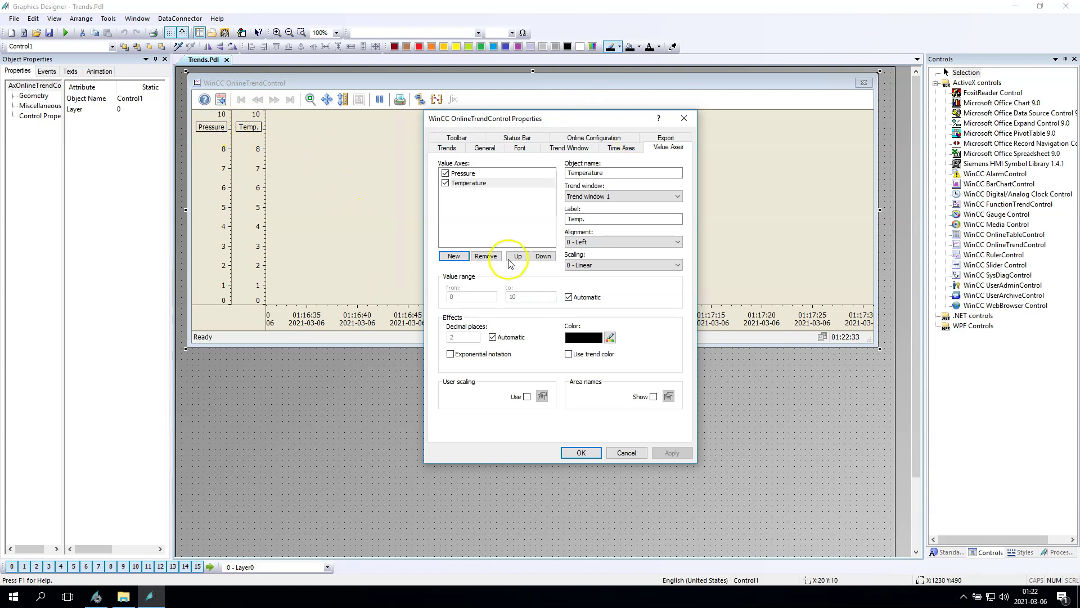
Step: Turn off the automatic value range for both the Temperature and Pressure axes and apply the change
left_click(569, 298)
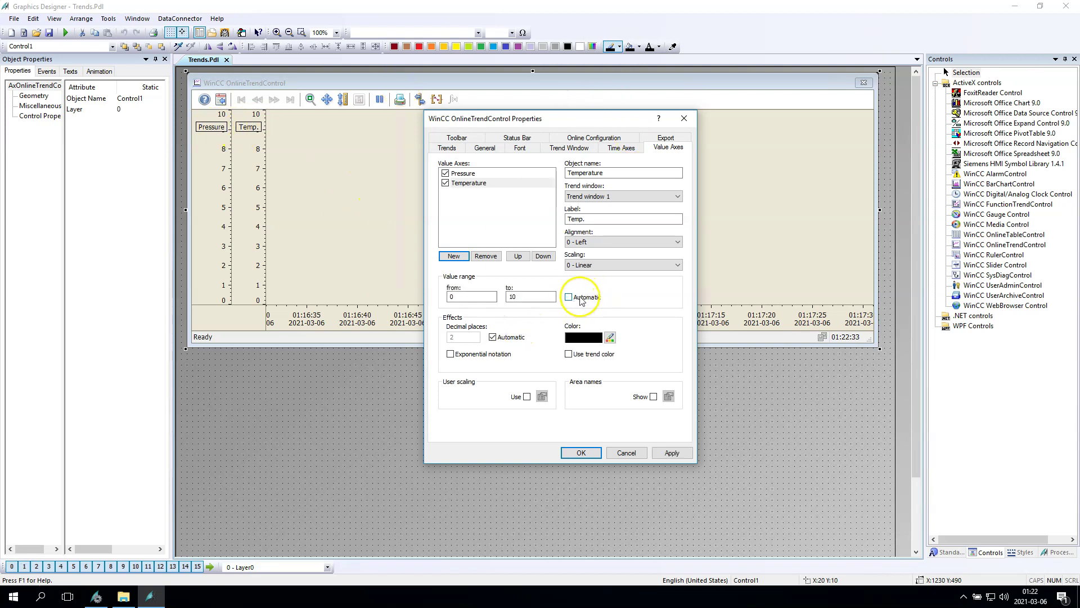
left_click(463, 173)
left_click(568, 297)
left_click(672, 452)
Step: Set the trend control's online configuration to Retain during runtime, accept the properties, and save the picture
left_click(666, 138)
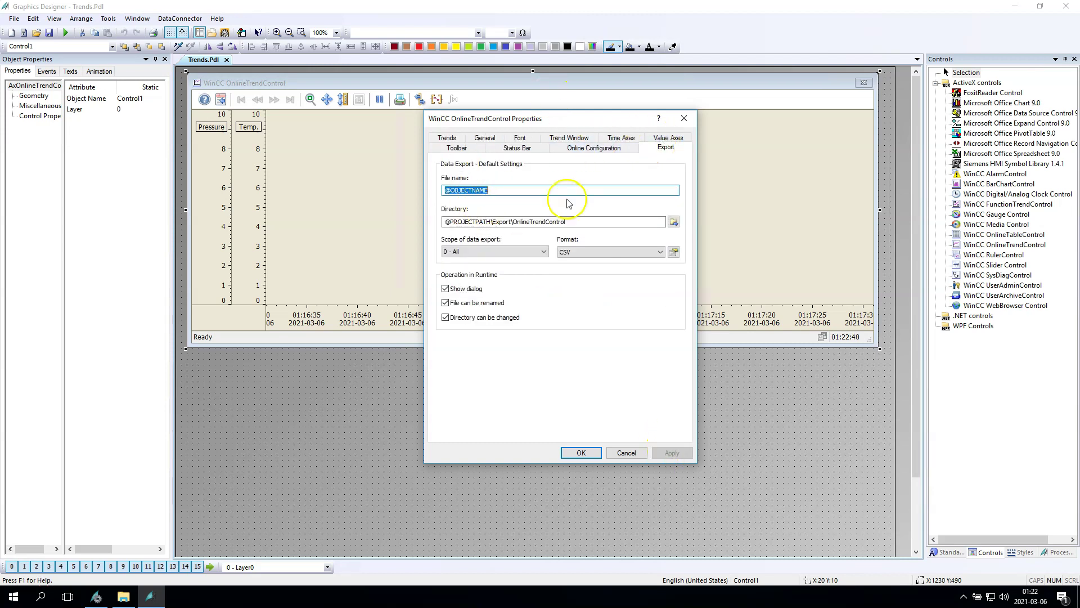
left_click(594, 148)
left_click(518, 148)
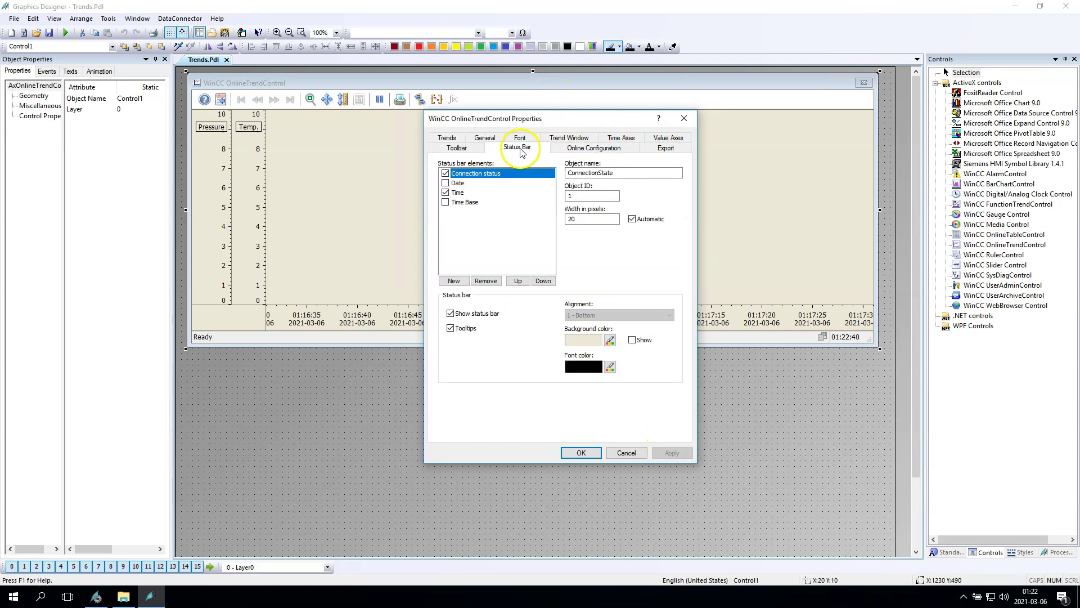
left_click(456, 147)
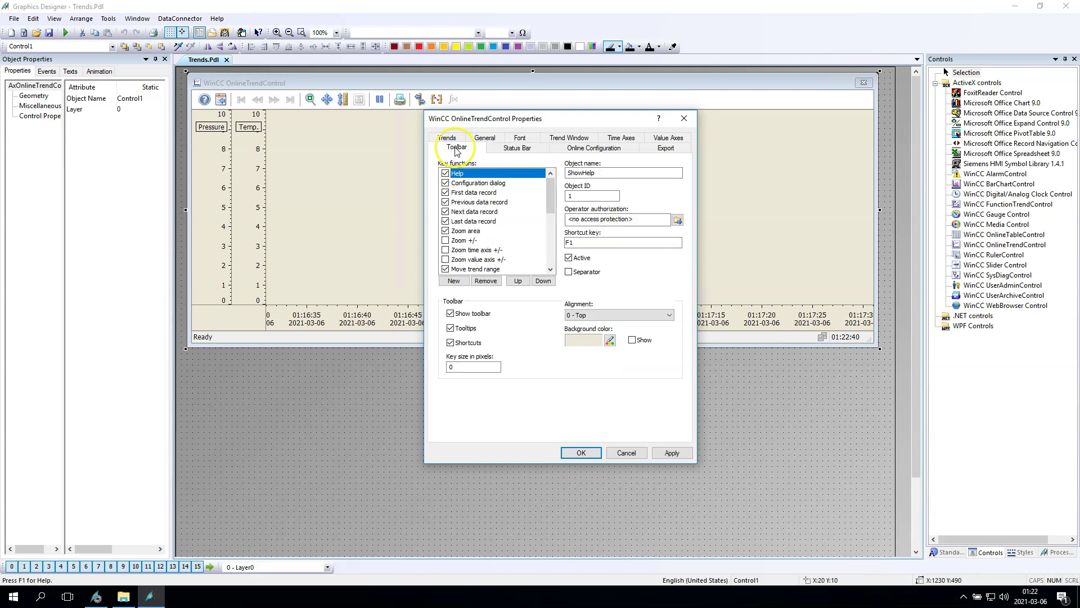
left_click(578, 148)
left_click(451, 187)
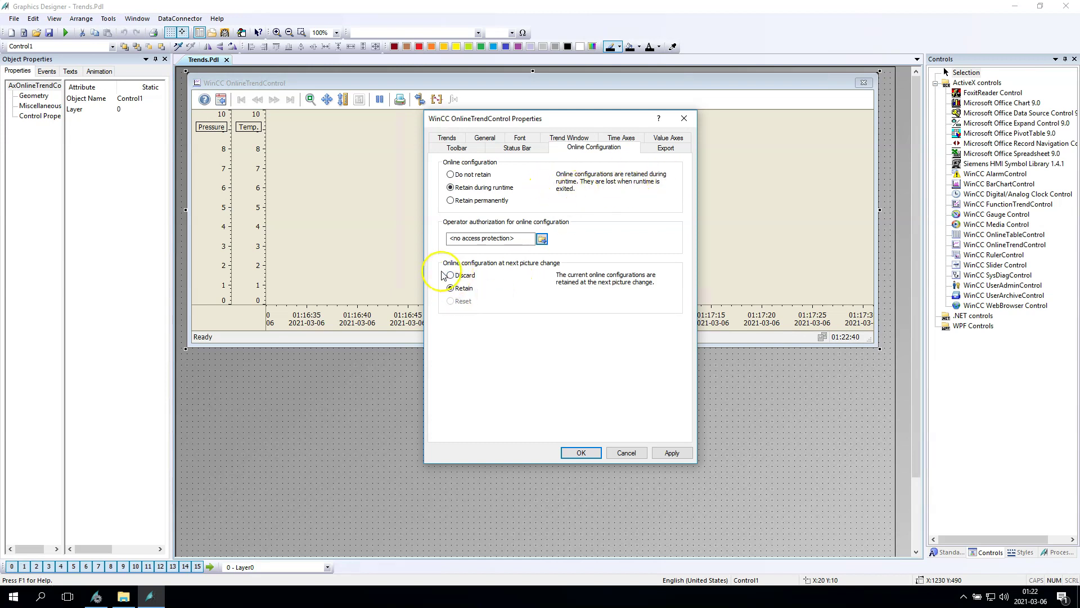
left_click(682, 455)
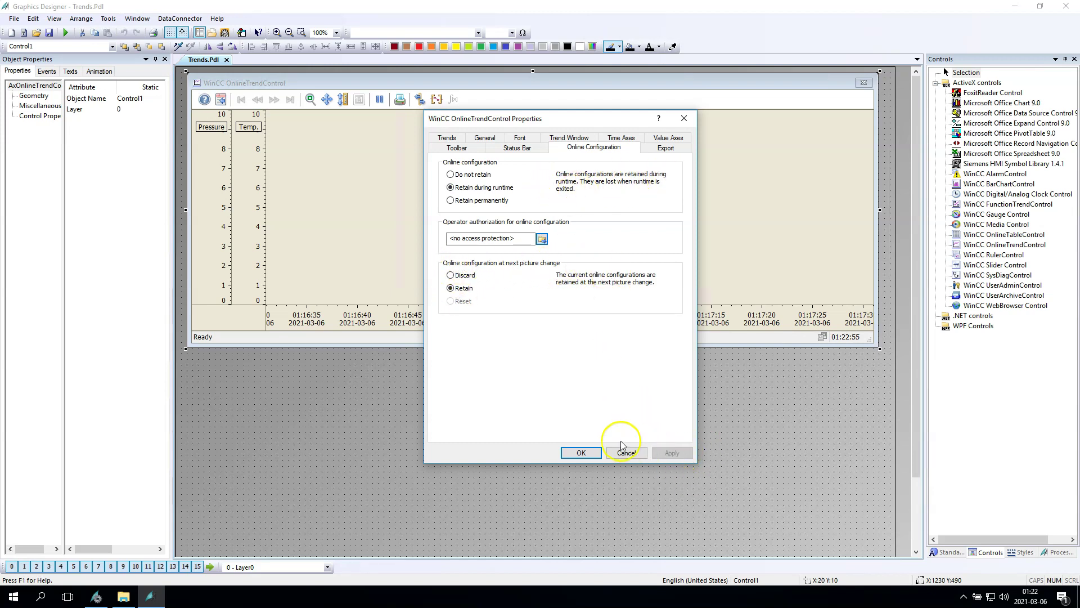
left_click(581, 453)
left_click(50, 34)
Step: Reopen the trend control's properties and enable the Zoom +/-, Zoom time axis +/- and Zoom value axis +/- toolbar functions
double_click(398, 153)
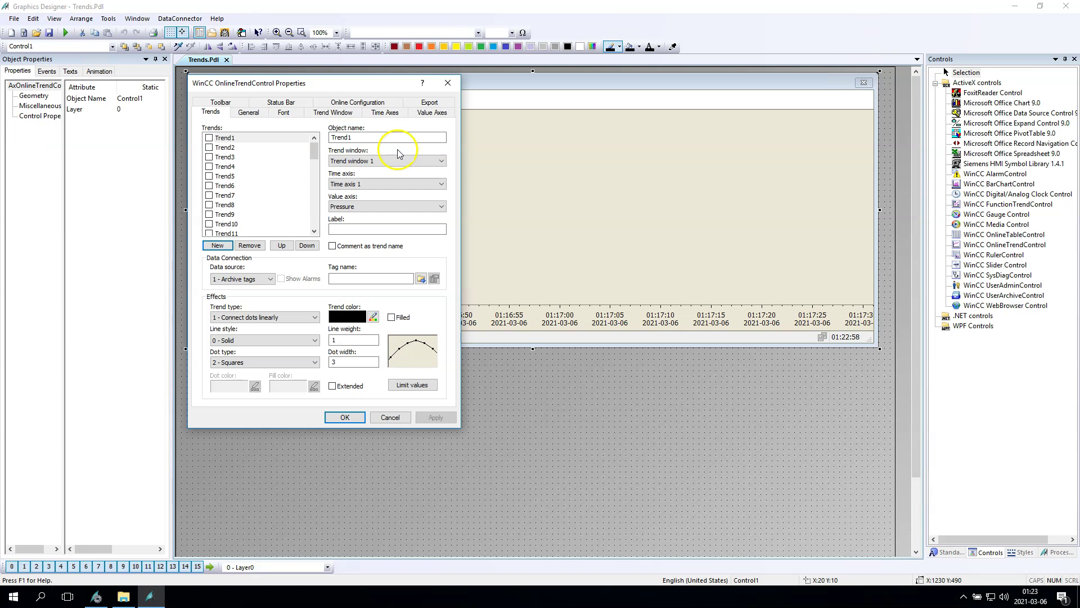
left_click(225, 105)
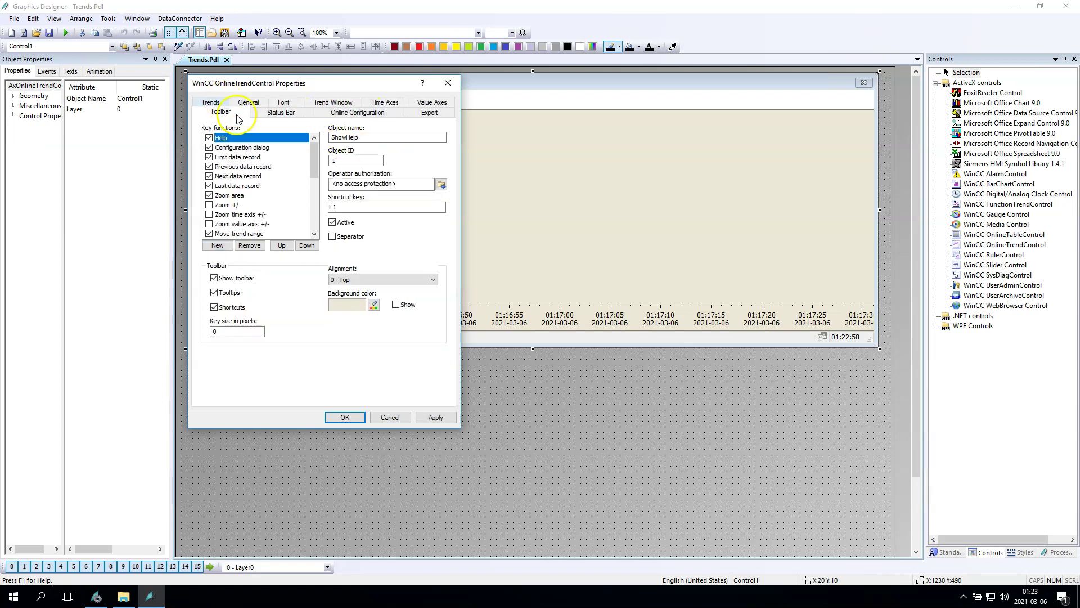
scroll(278, 161, "down", 1)
left_click(209, 176)
scroll(270, 160, "down", 2)
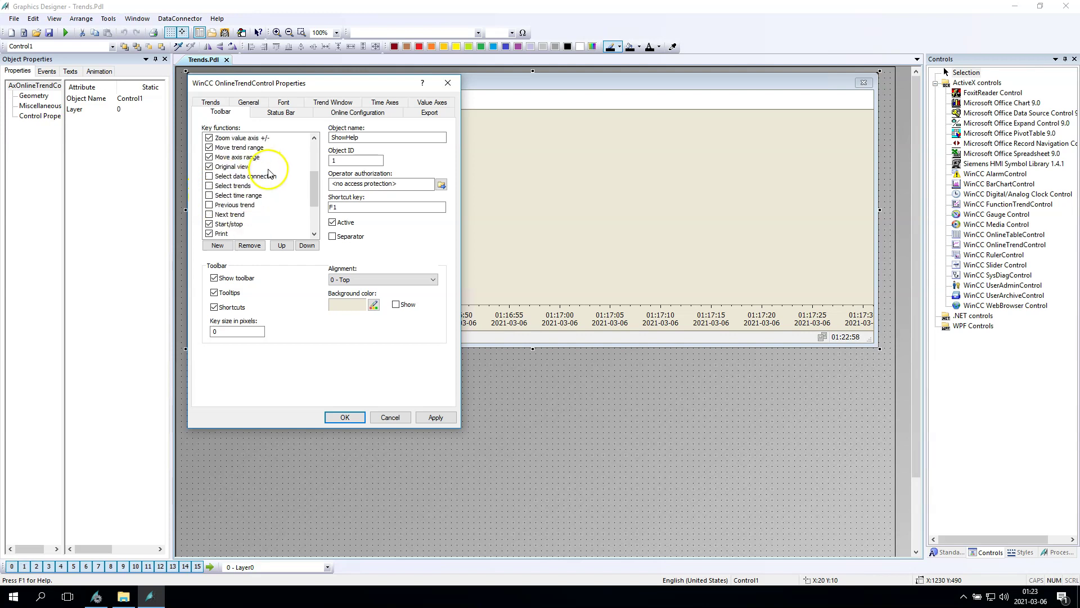
Step: Enable the Select data connection, Select trends, Select time range, Previous trend and Next trend toolbar functions
left_click(210, 176)
left_click(209, 185)
left_click(209, 195)
left_click(209, 205)
left_click(209, 214)
Step: Enable the Export data, Connect backup, Disconnect backup and Relative axis toolbar functions and accept the trend control's properties
scroll(270, 194, "down", 3)
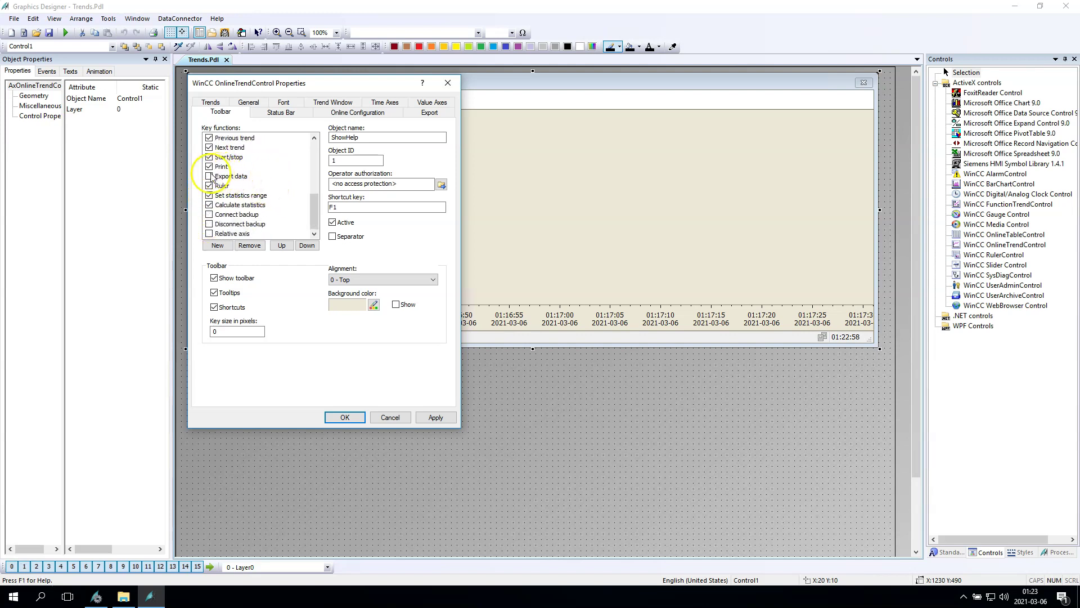
left_click(209, 233)
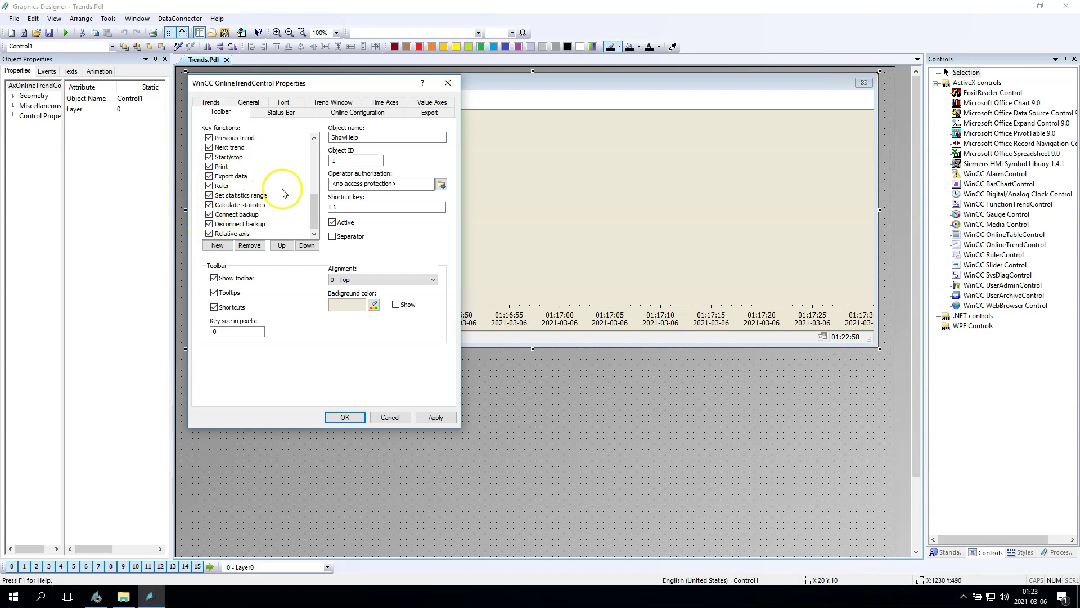
left_click(433, 416)
left_click(346, 417)
left_click(537, 198)
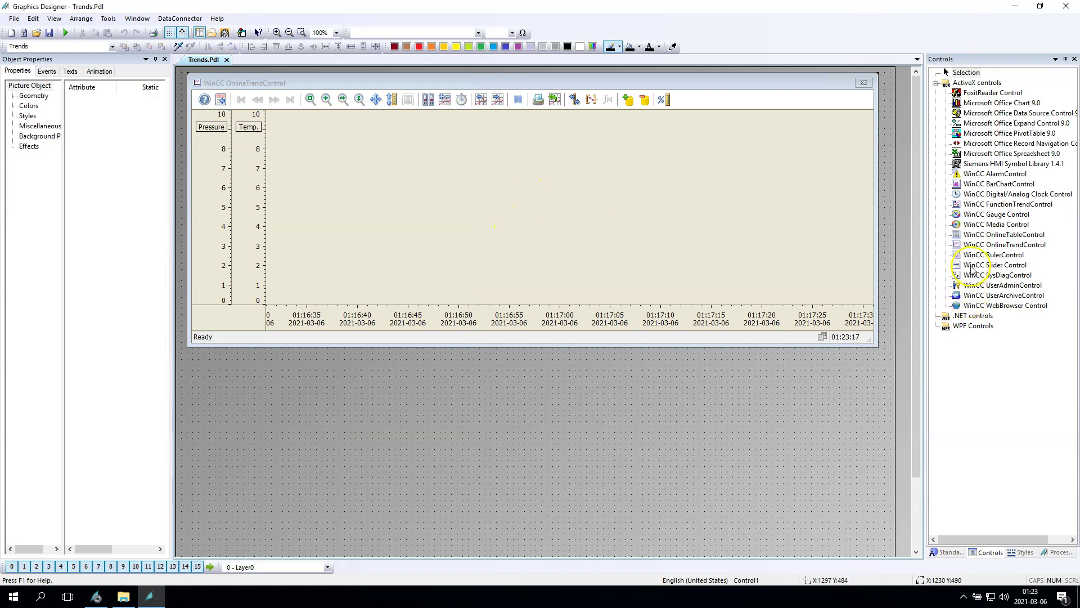
Step: Place a WinCC RulerControl about 1230 by 150 pixels directly below the trend control, matching its width
left_click(993, 255)
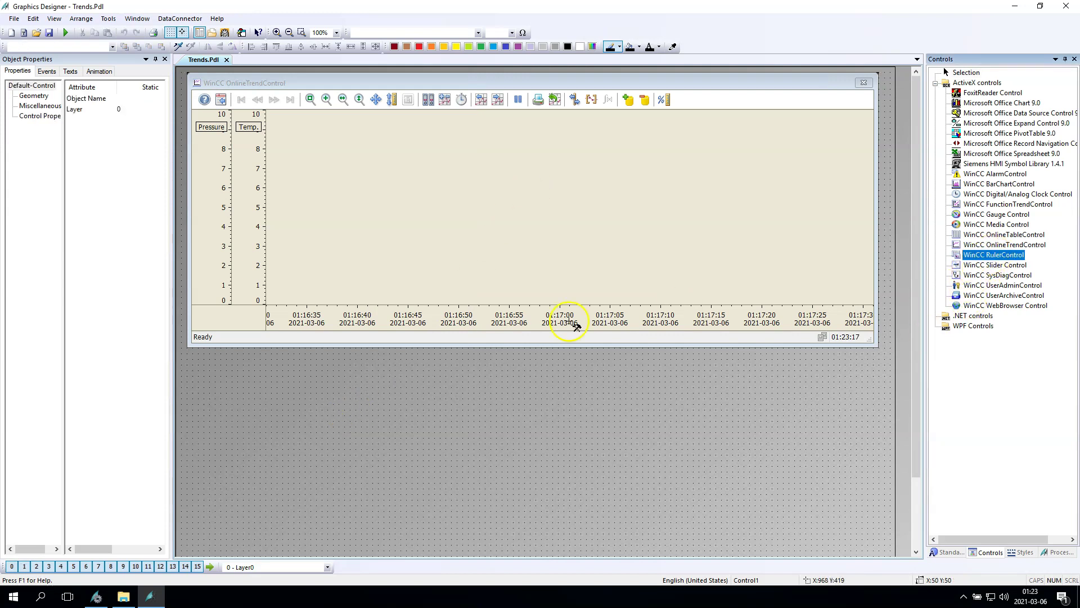
left_click_drag(187, 350, 880, 432)
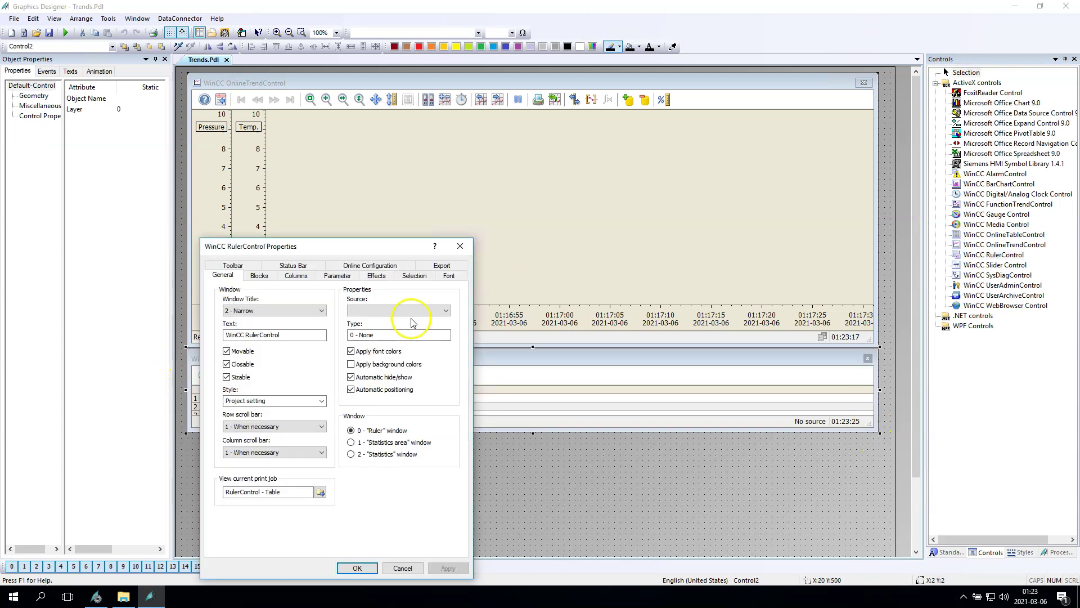
left_click_drag(277, 237, 656, 103)
Step: Set the RulerControl's source to Control1 and its window type to "Statistics area", and apply the changes
left_click(757, 168)
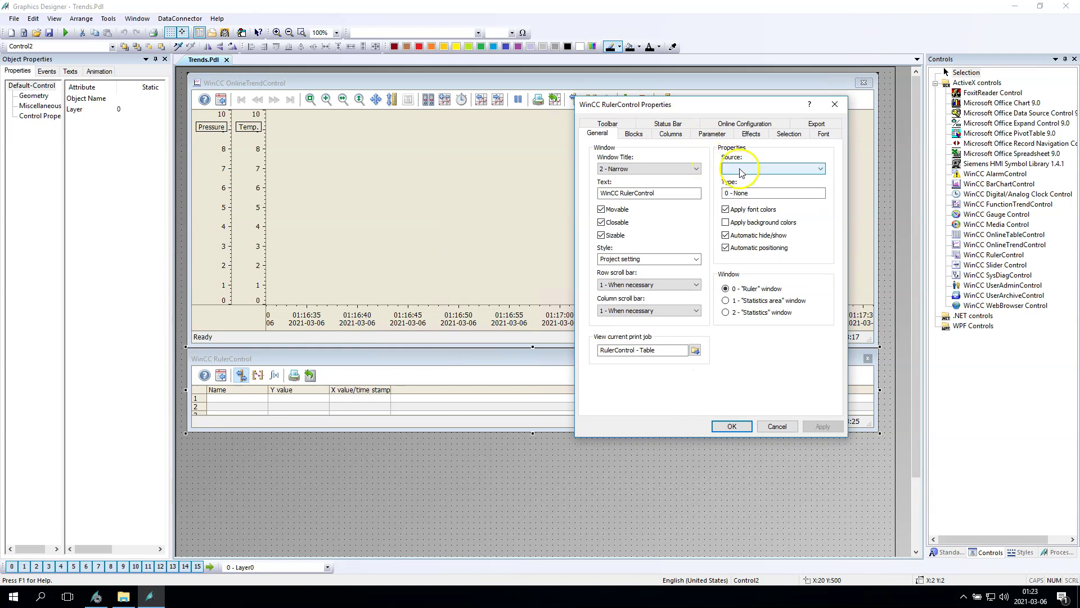
left_click(749, 186)
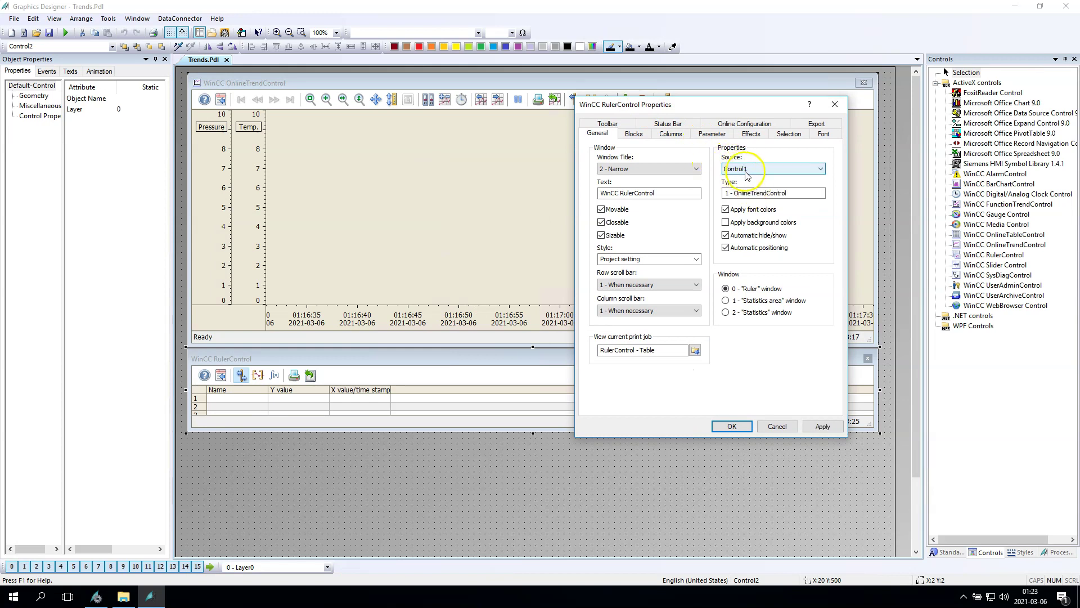
left_click(726, 301)
left_click(824, 427)
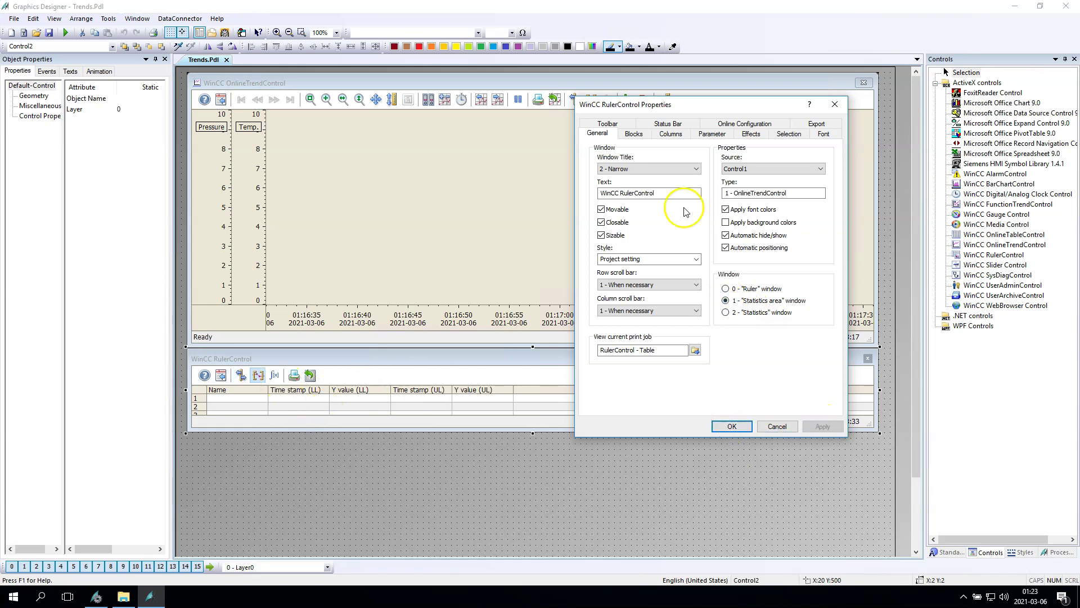
Step: Hide the RulerControl's toolbar and accept its properties
left_click(610, 125)
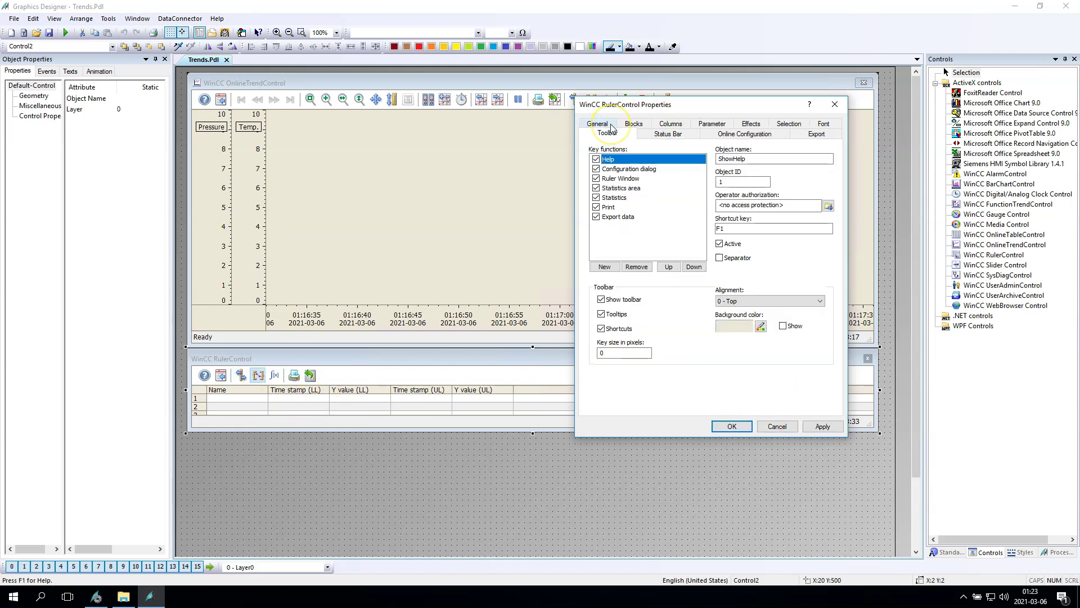
left_click(601, 299)
left_click(823, 426)
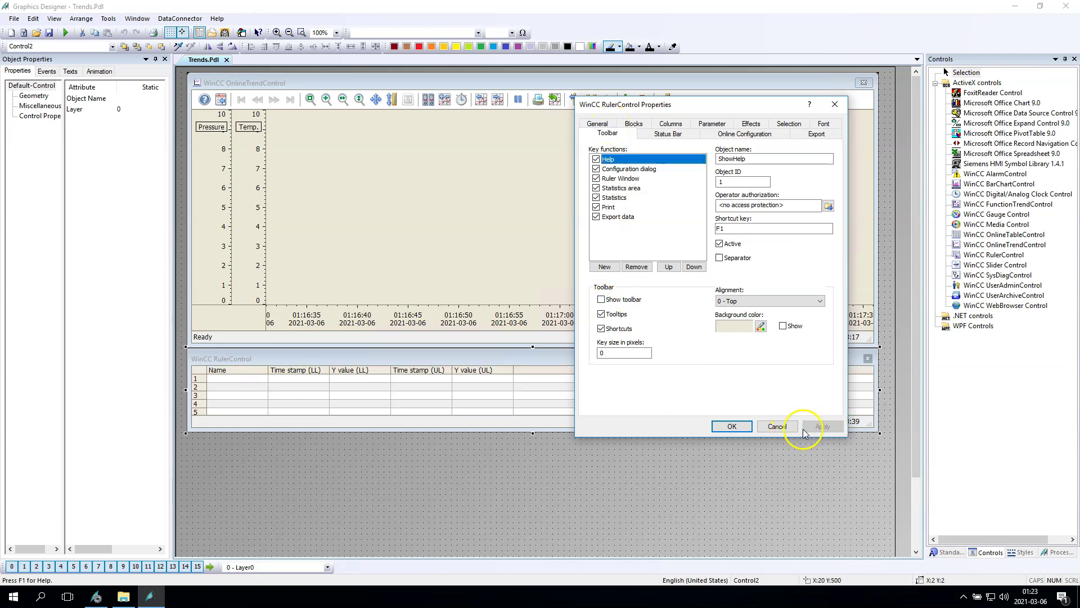
left_click(730, 426)
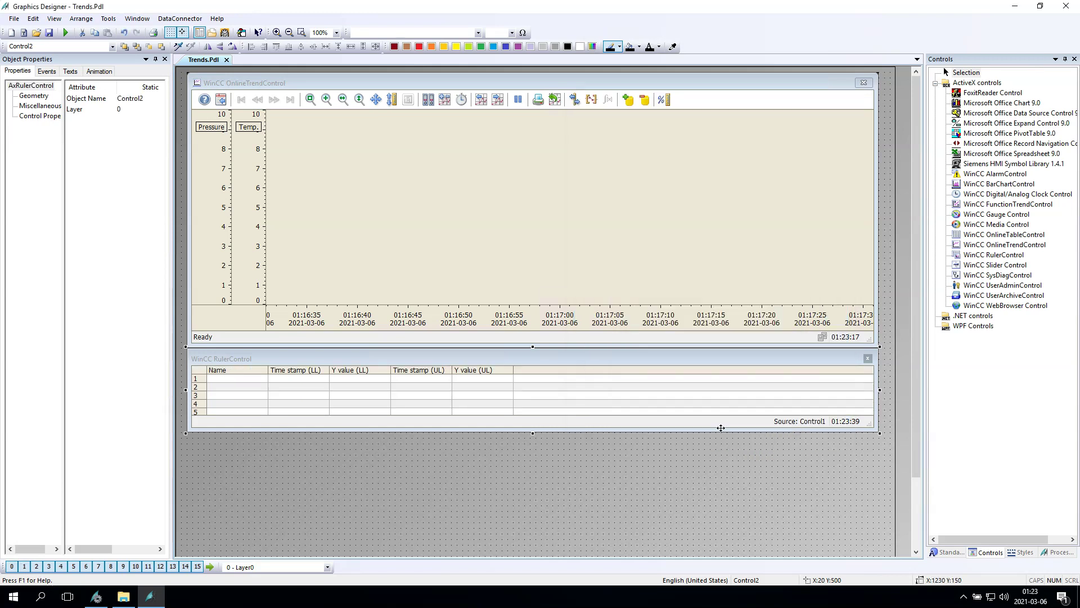
Step: Save the Trends picture and set the RulerControl's window title to "0 - No", accepting its properties
left_click(49, 33)
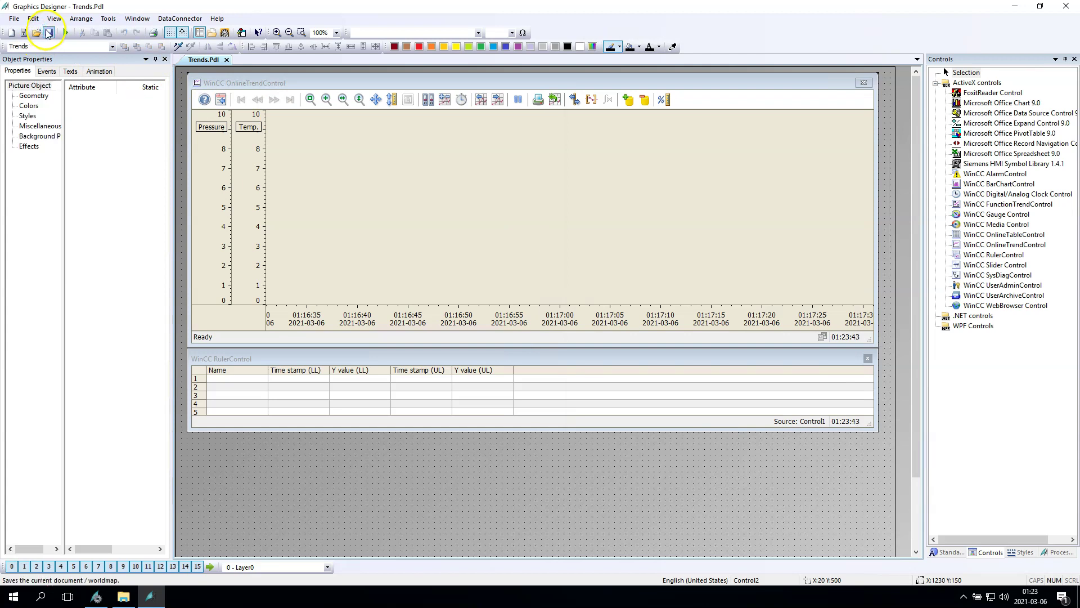
double_click(401, 409)
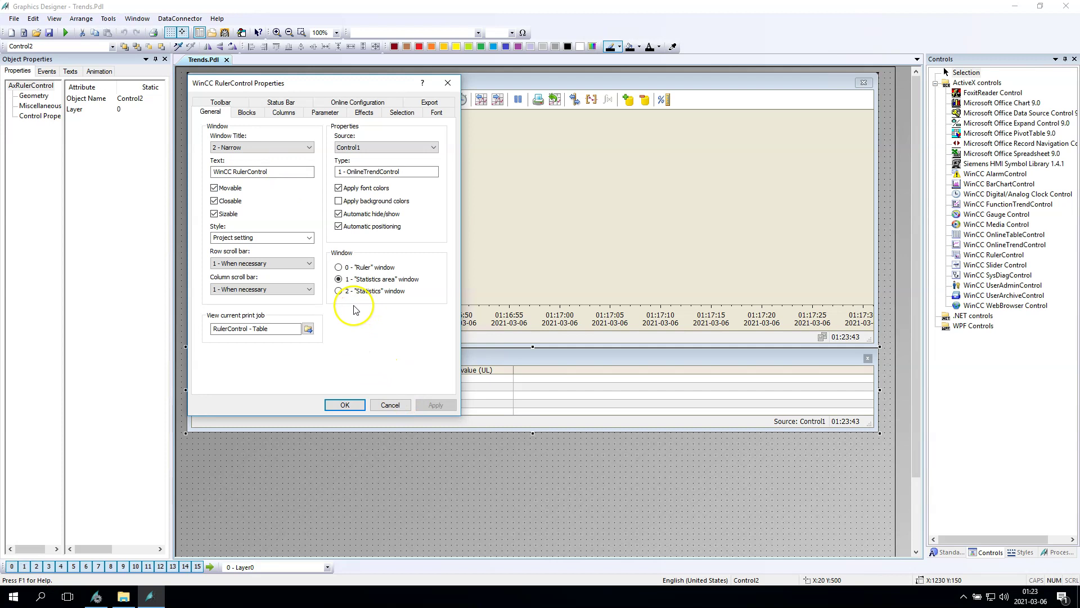
left_click(236, 148)
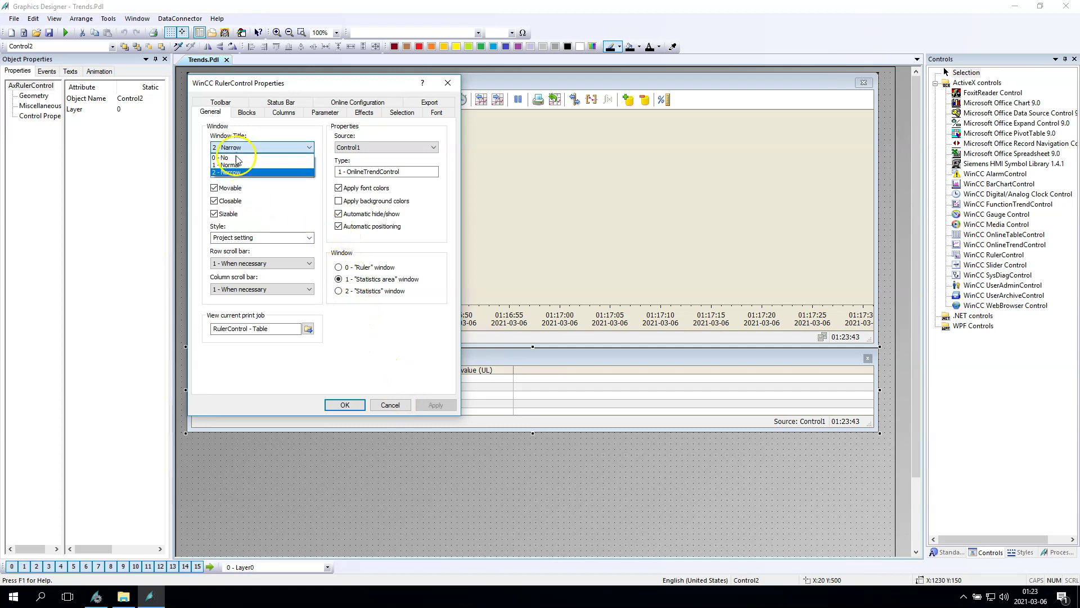
left_click(236, 155)
left_click(435, 405)
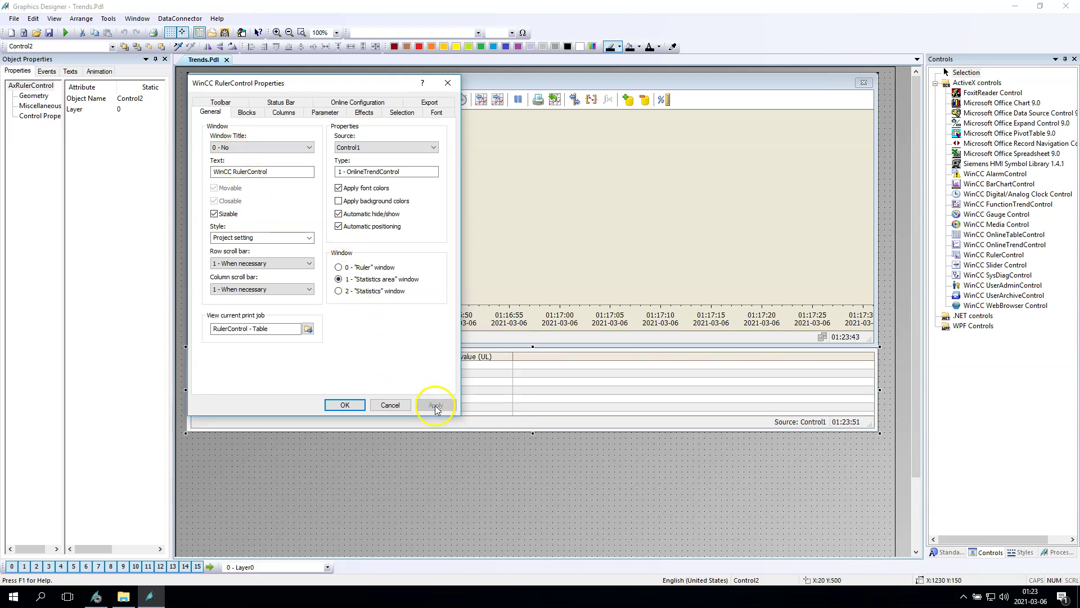
left_click(345, 405)
left_click(347, 472)
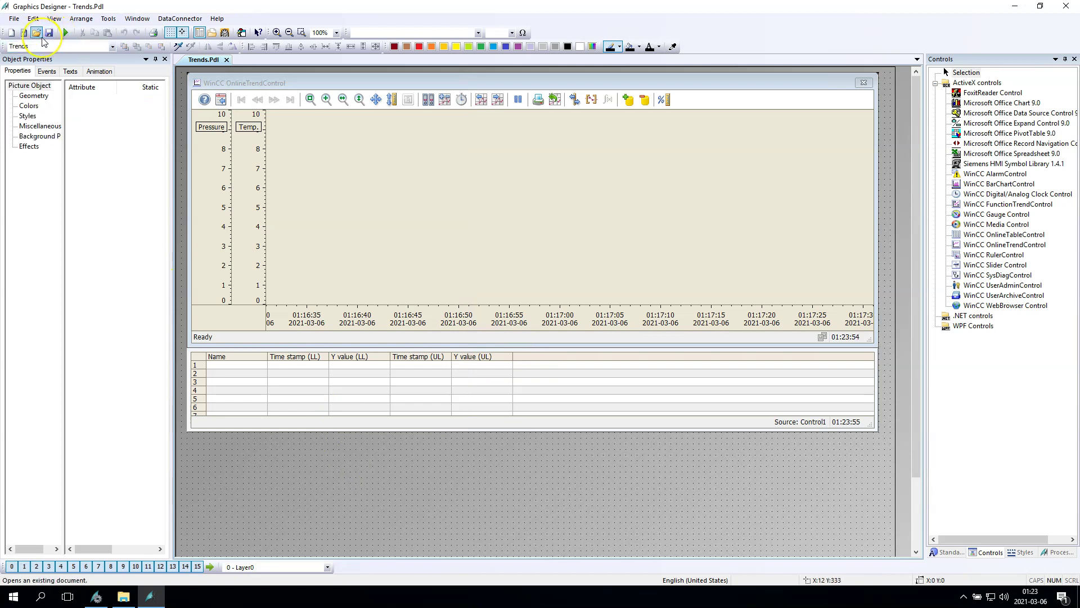
Step: Switch to WinCC Explorer, open Tag Management and add an internal tag group named Trends
left_click(97, 596)
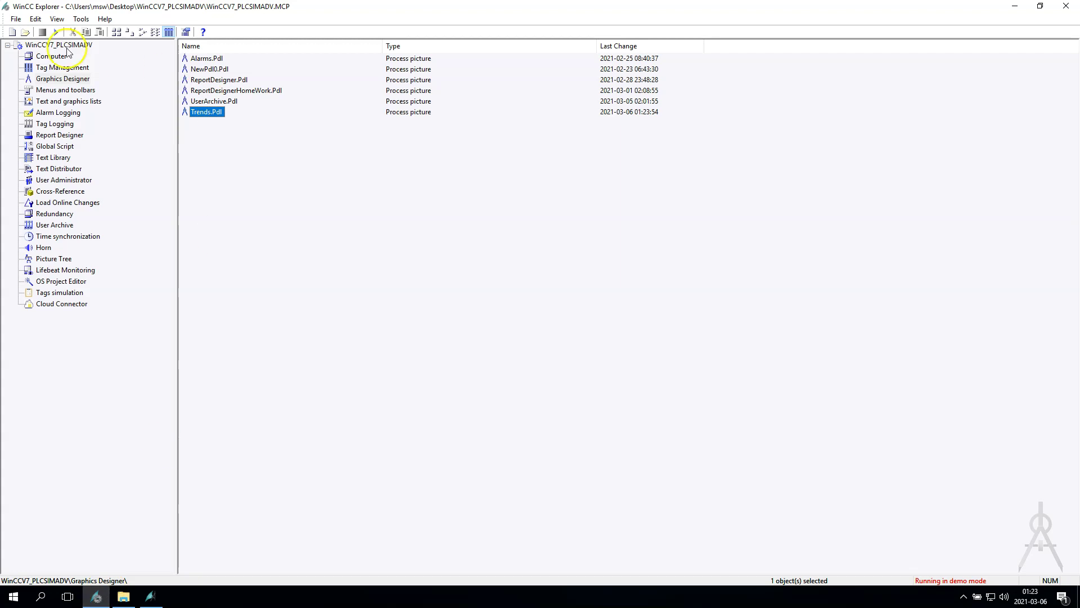
double_click(44, 68)
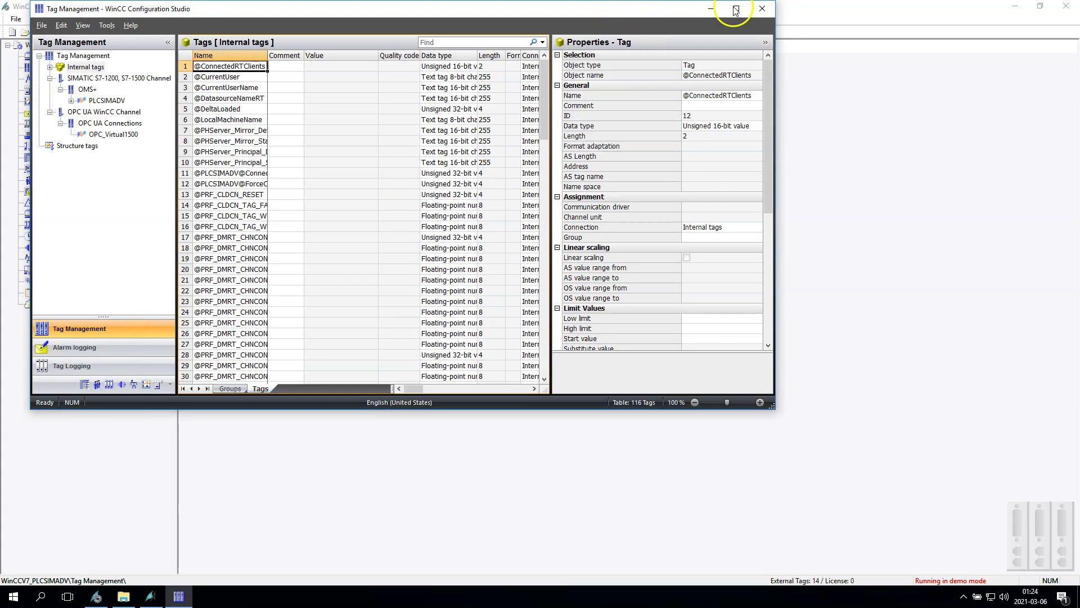
left_click(735, 10)
left_click(20, 63)
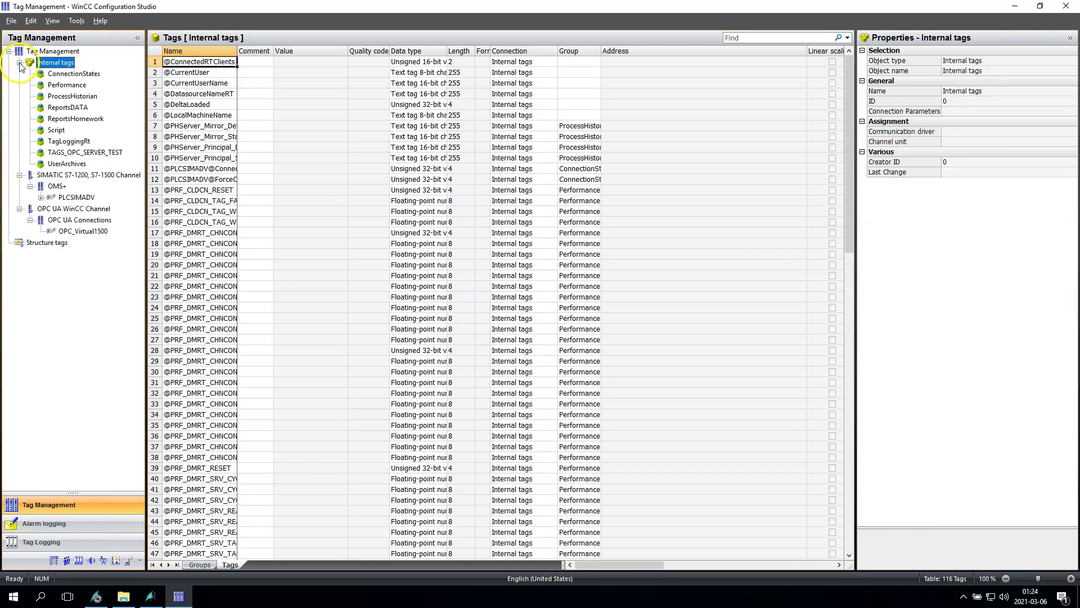
right_click(56, 63)
left_click(79, 69)
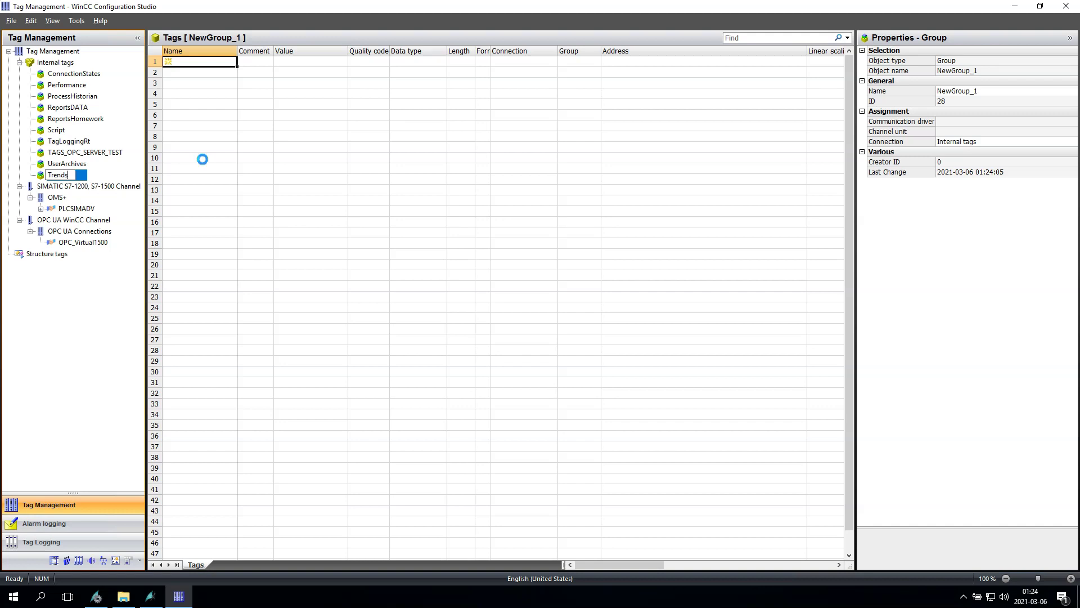
type("Trends")
key("Return")
Step: Create internal tags Temp1 through Temp20 in the Trends group by filling the name series down
left_click(211, 61)
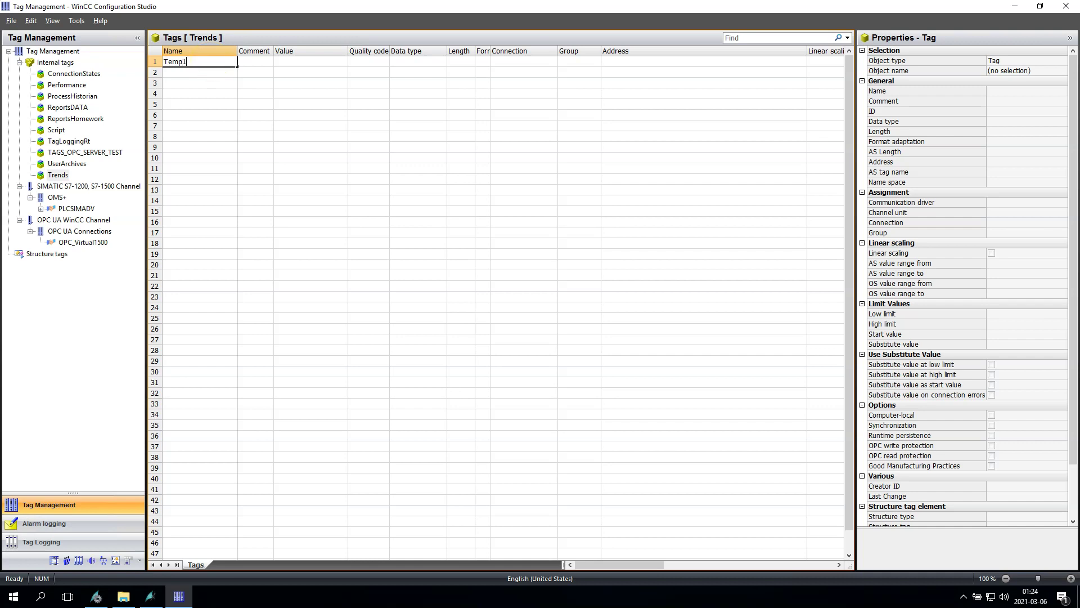
key("Return")
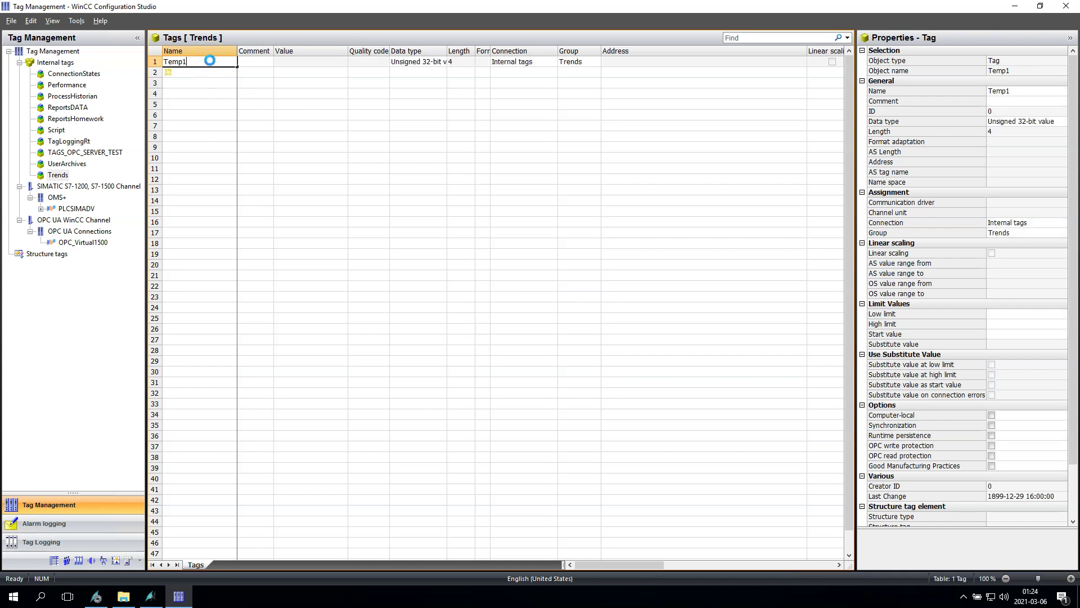
left_click_drag(239, 68, 219, 271)
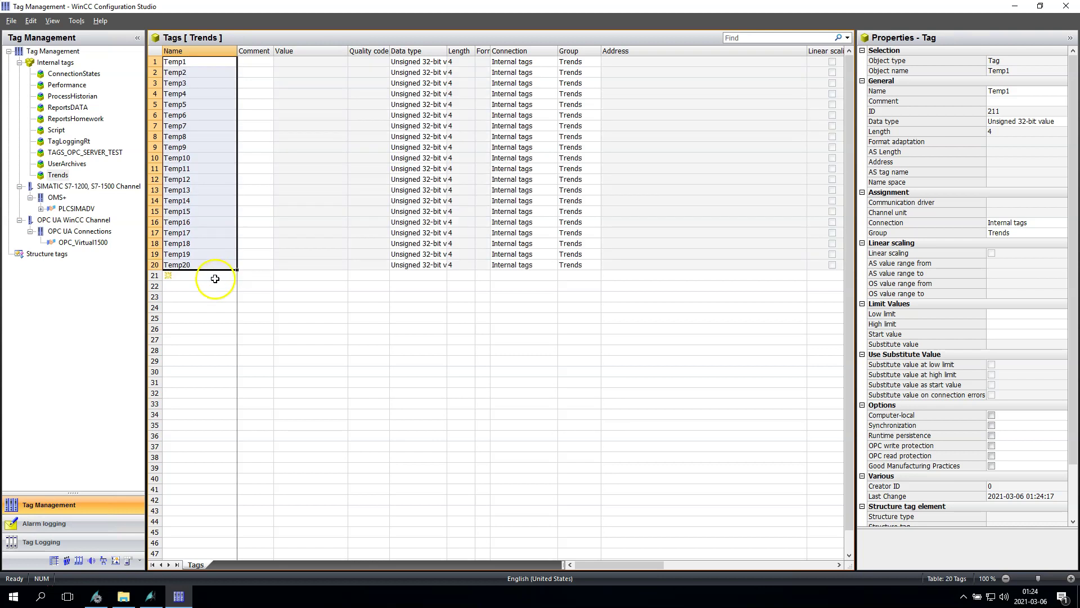
left_click_drag(274, 51, 339, 49)
Step: Add tags Pressure1 through Pressure10 below the temperature tags in the Trends group
left_click(178, 275)
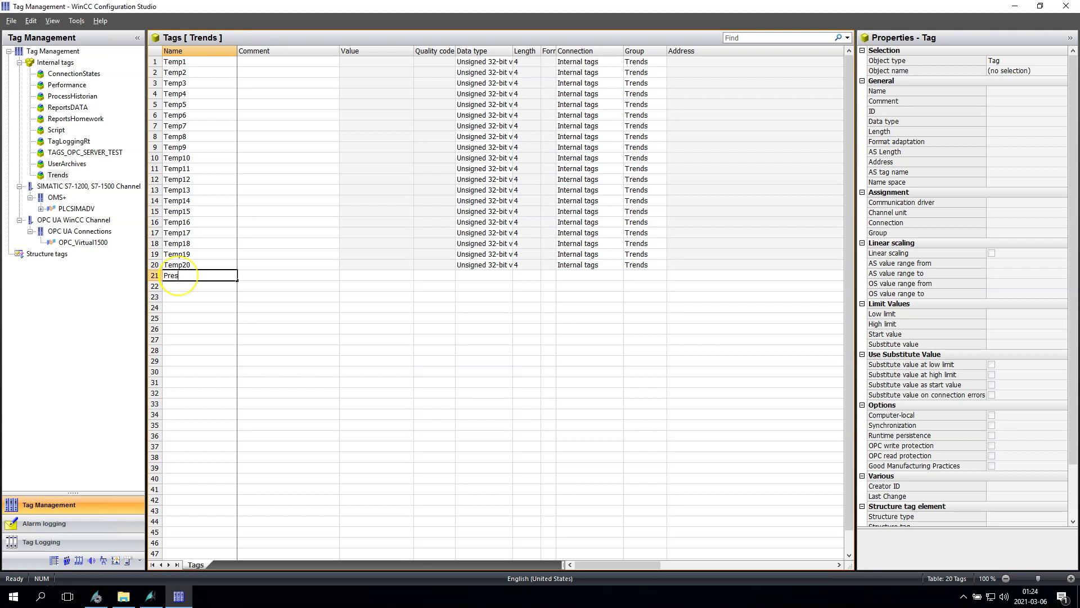
key("Return")
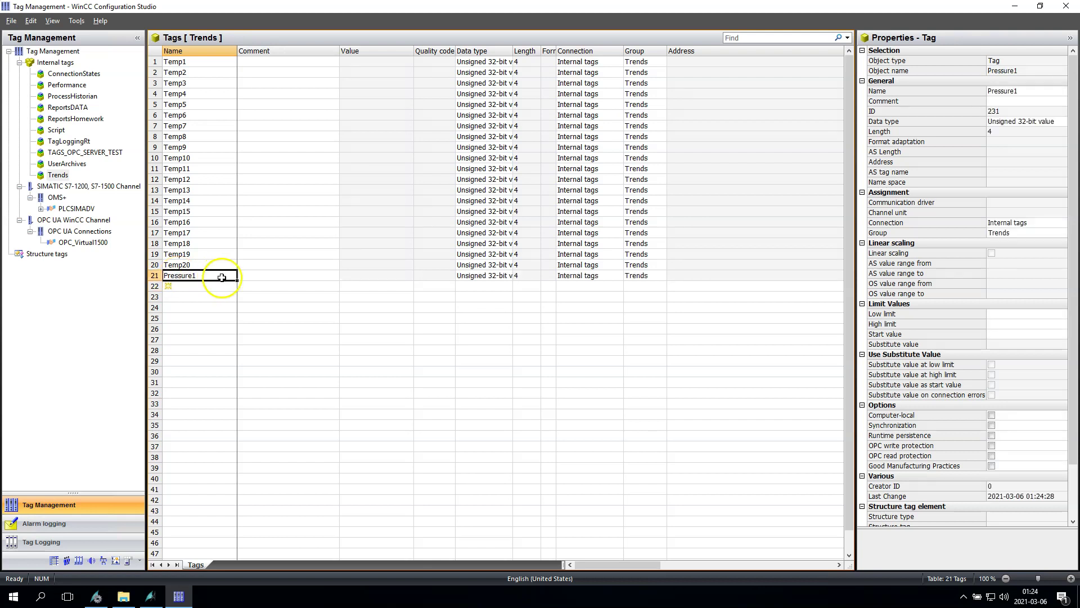
left_click_drag(227, 309, 220, 381)
Step: Set the data type of all Temp and Pressure tags to "Floating-point number 32-bit IEEE 754"
left_click_drag(339, 50, 268, 71)
left_click(433, 62)
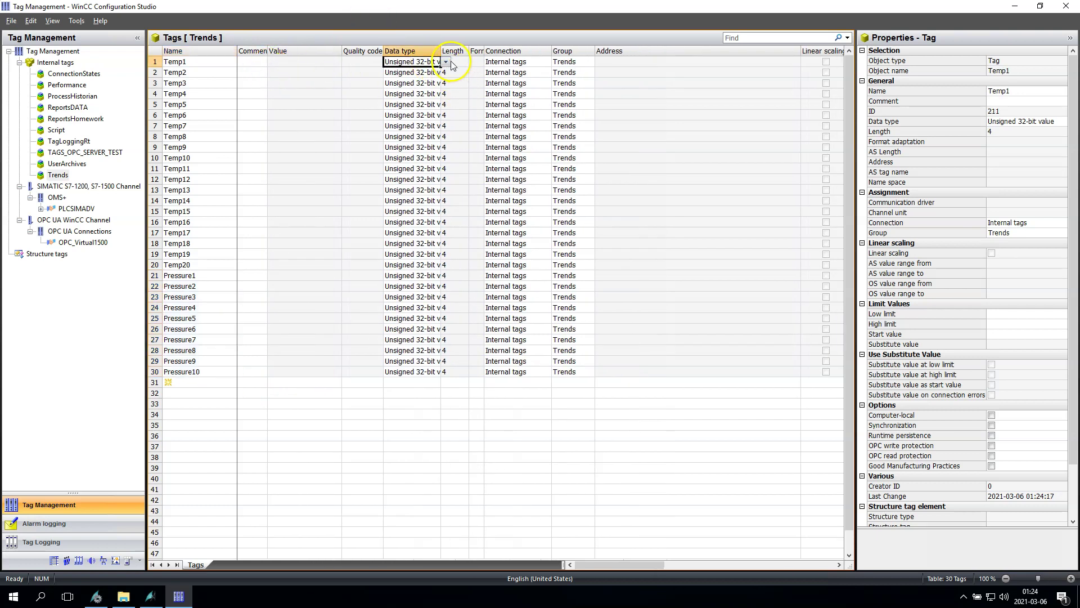
left_click(446, 62)
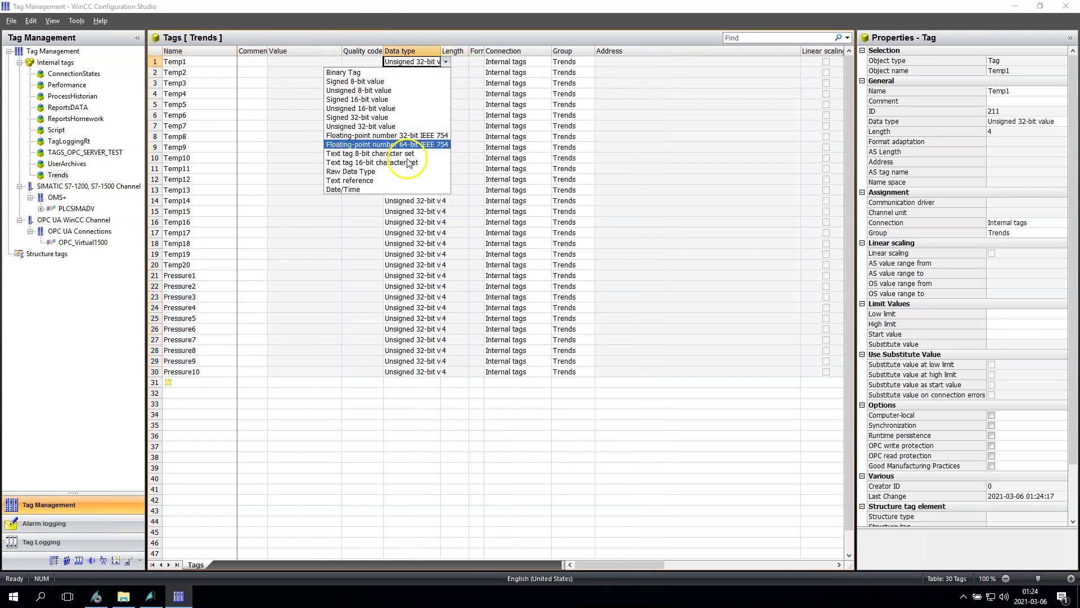
left_click(371, 135)
left_click_drag(435, 136, 436, 388)
Step: Narrow the Connection, Address and Name columns of the Trends tag table
left_click_drag(551, 51, 538, 51)
left_click_drag(788, 53, 622, 75)
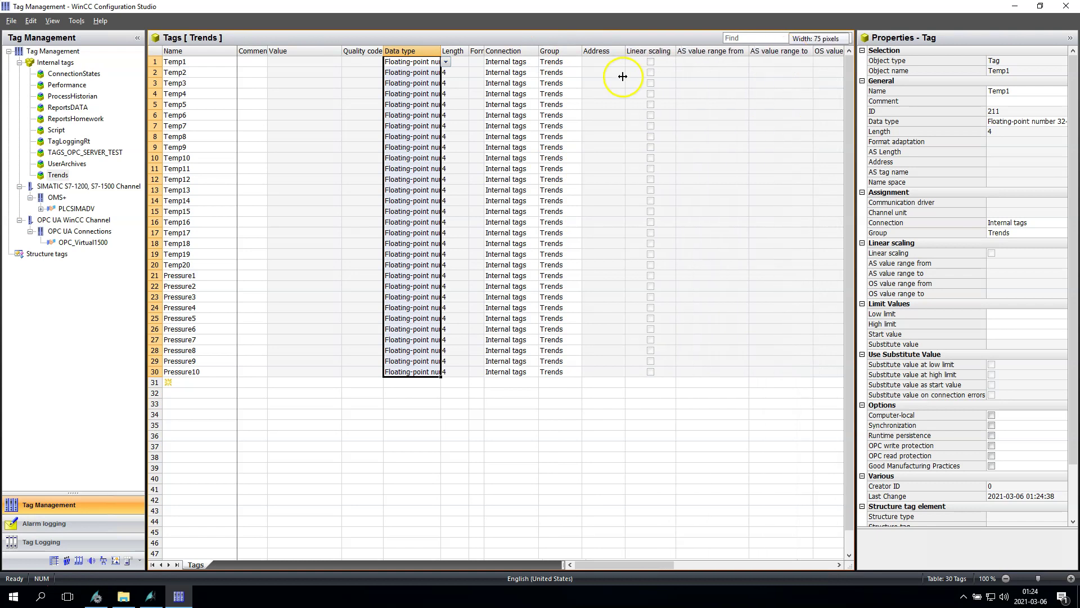
left_click_drag(609, 565, 578, 569)
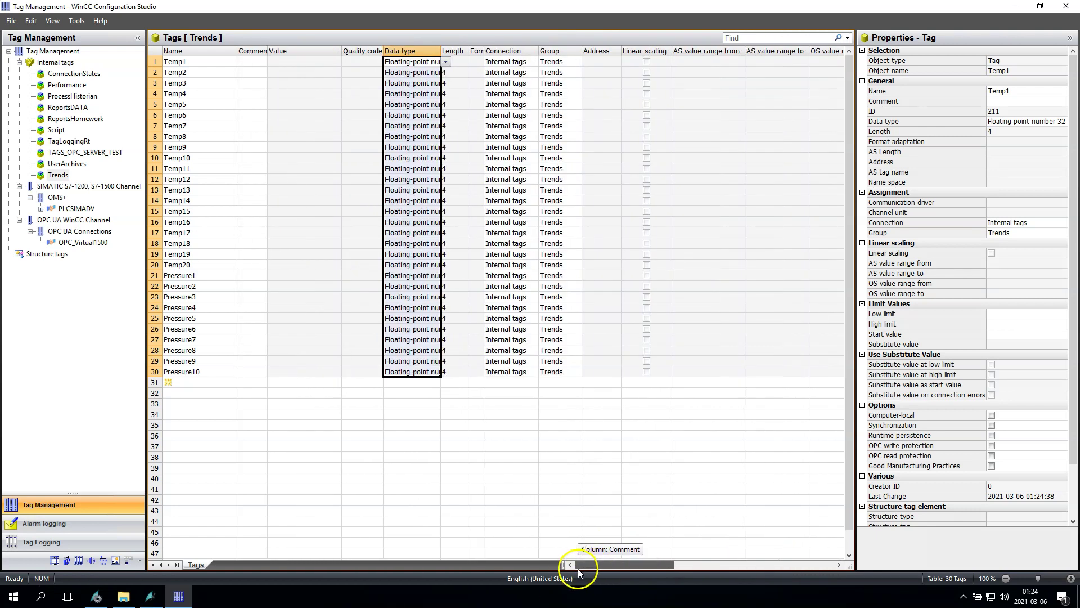
left_click(303, 72)
left_click_drag(237, 52, 213, 53)
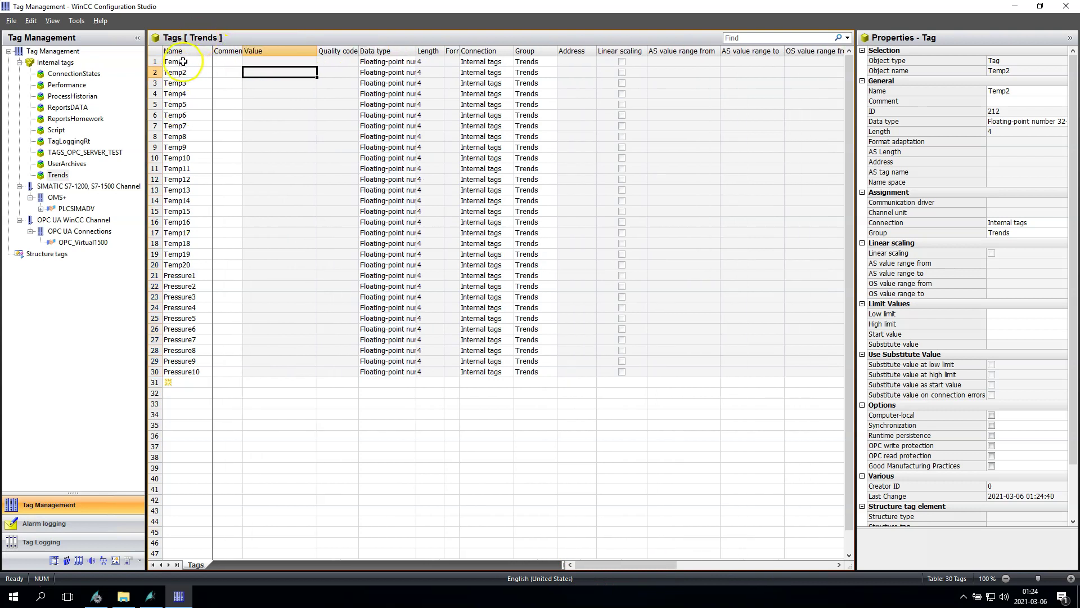
Step: Review the existing Trends archive in Tag Logging and create a new process value archive named Trends_temp
left_click(27, 543)
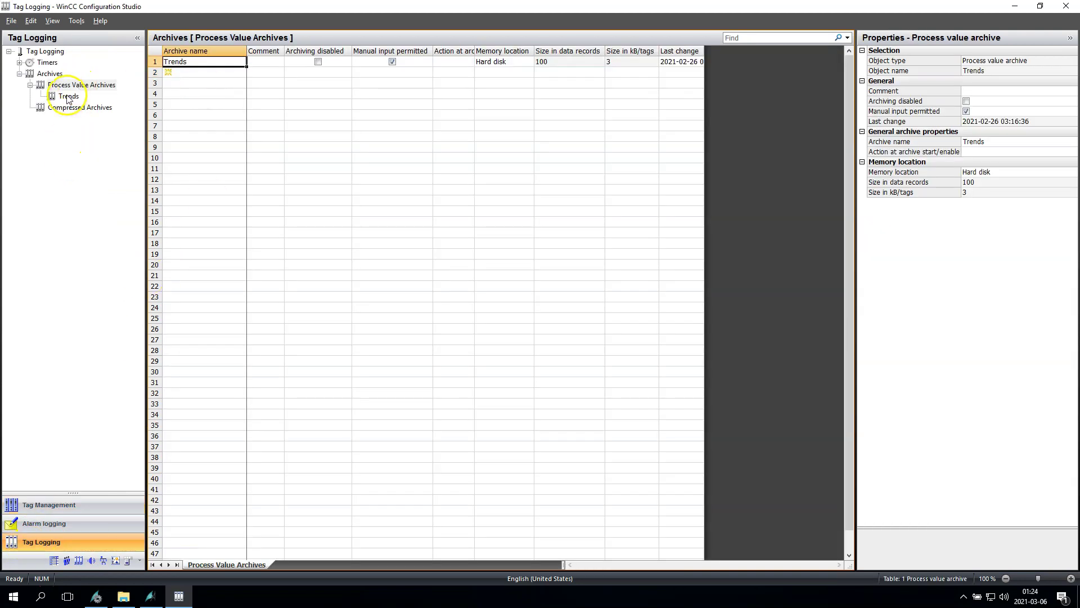
left_click(68, 96)
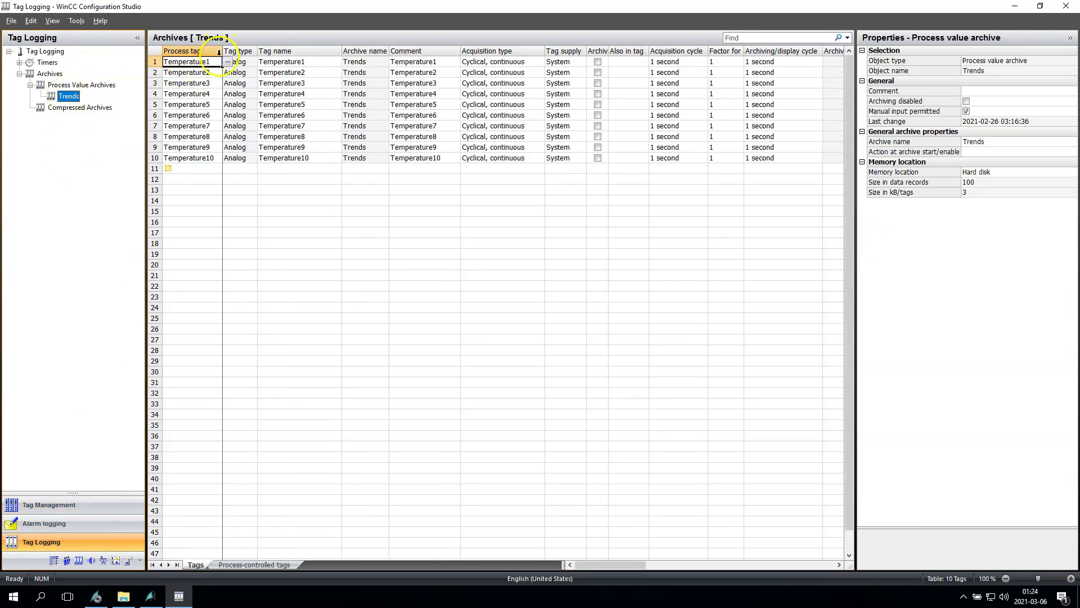
mouse_move(219, 53)
left_mouse_down()
mouse_move(246, 53)
mouse_move(215, 54)
left_mouse_up()
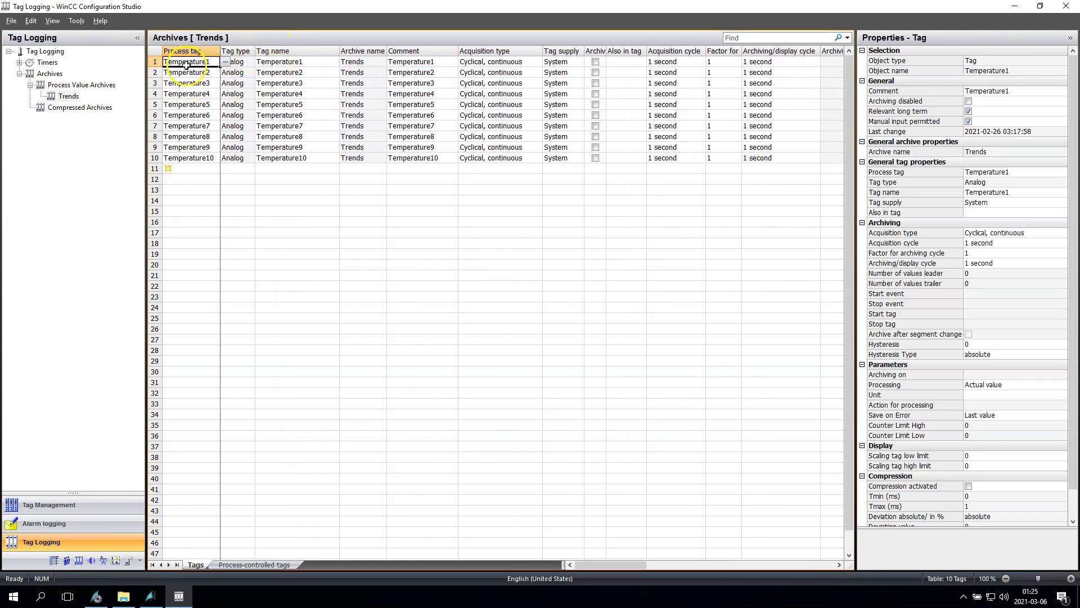
left_click(69, 86)
right_click(69, 86)
left_click(93, 91)
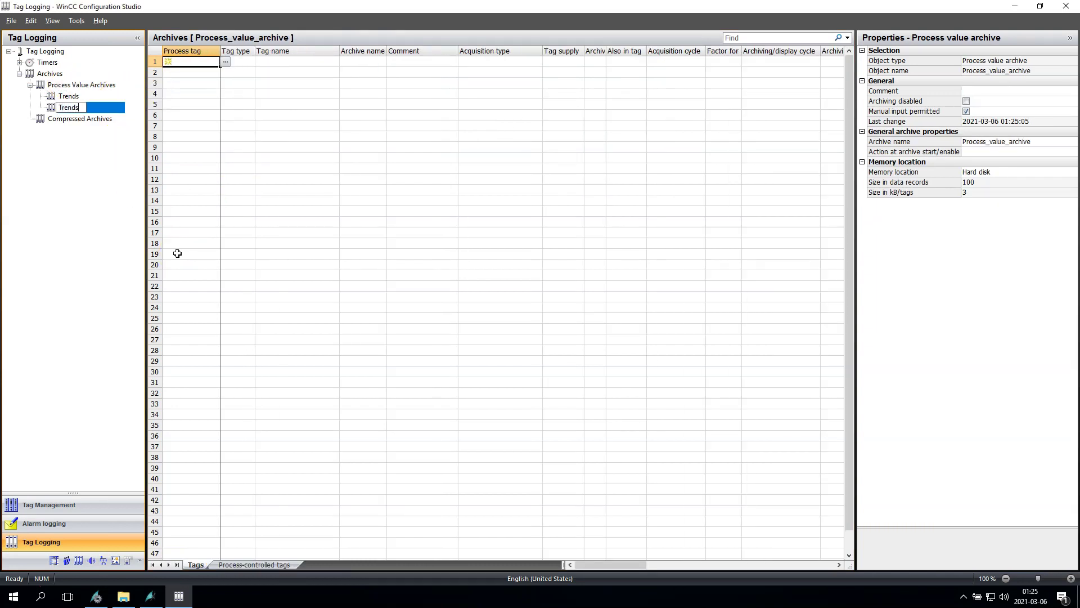
type("Trends_temp")
key("Return")
Step: Rename the Trends_temp archive to Trends_water
left_click(96, 109)
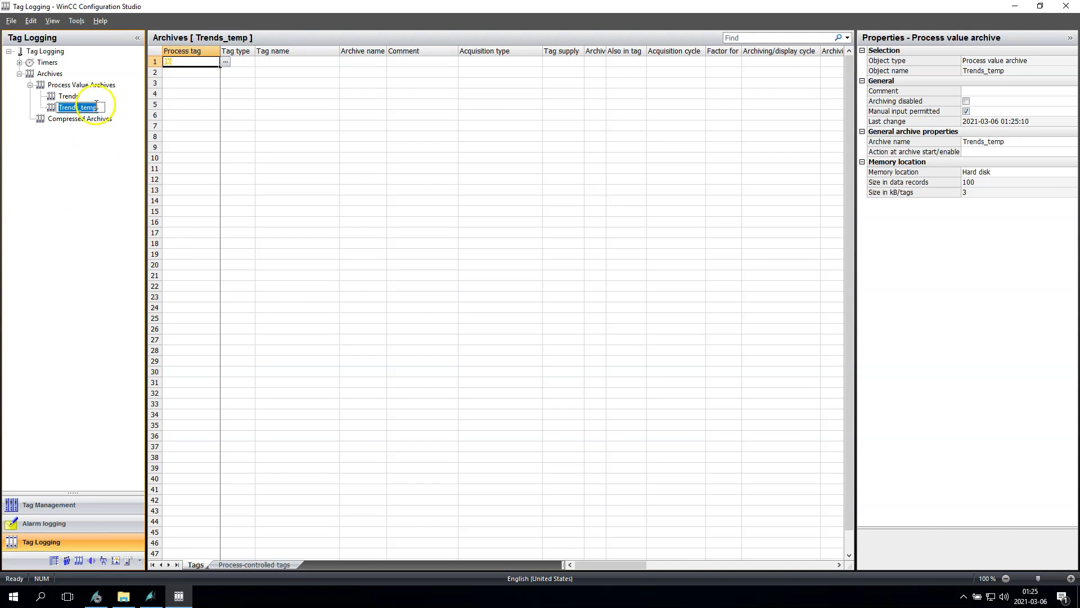
left_click_drag(99, 105, 83, 105)
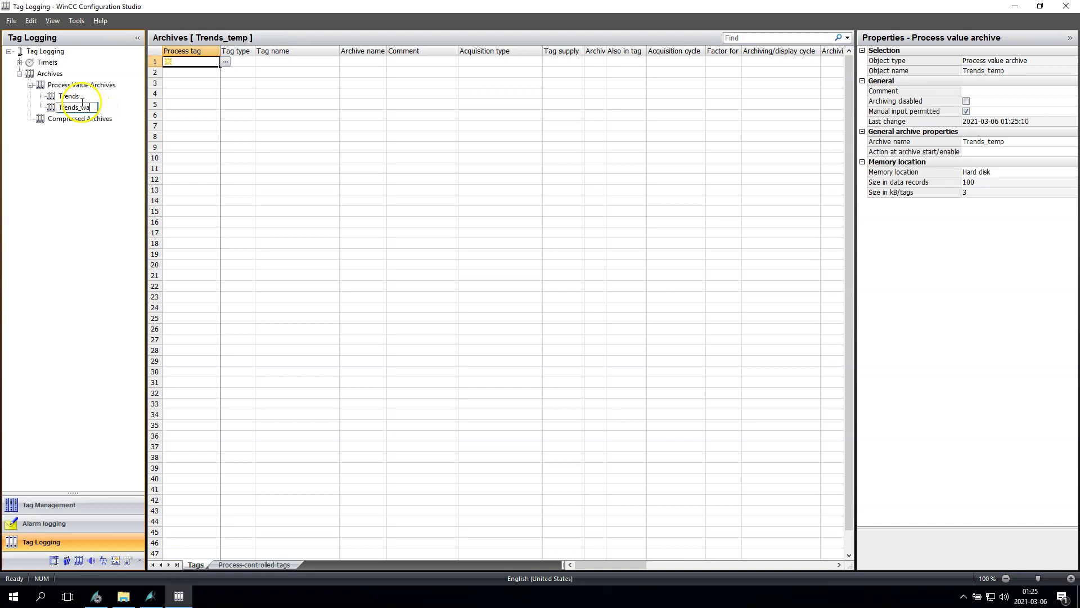
key("Return")
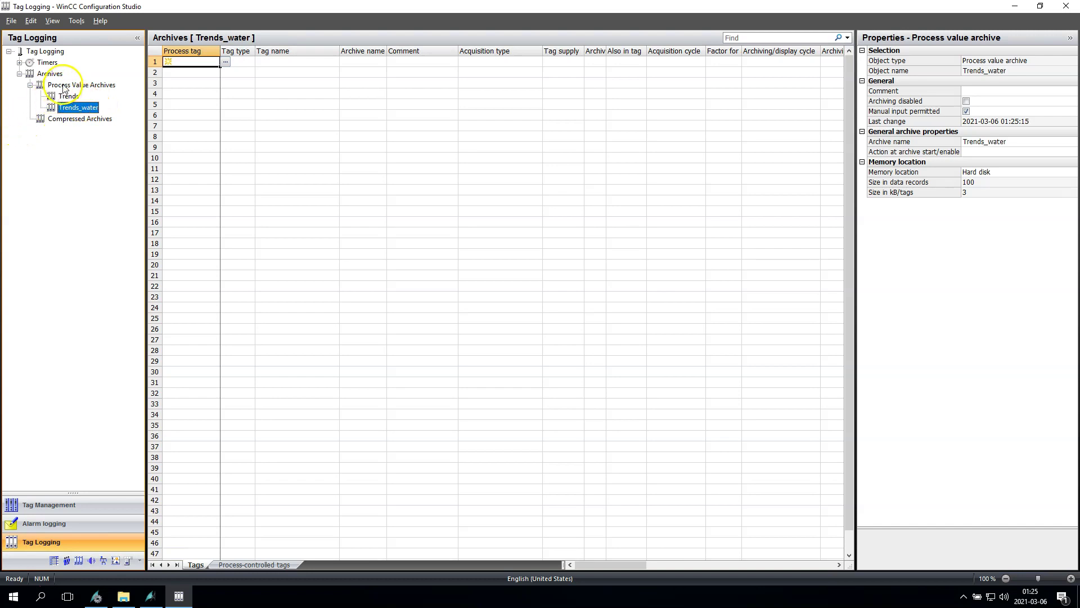
Step: Add two more process value archives named Trends_heating and Trends_cooling
right_click(63, 87)
left_click(95, 92)
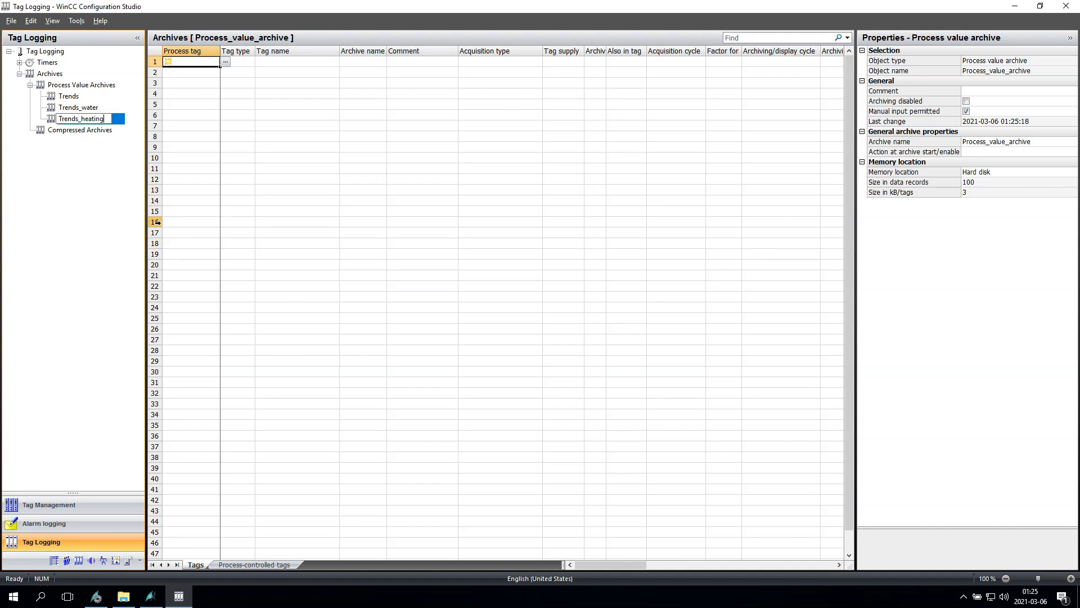
key("Return")
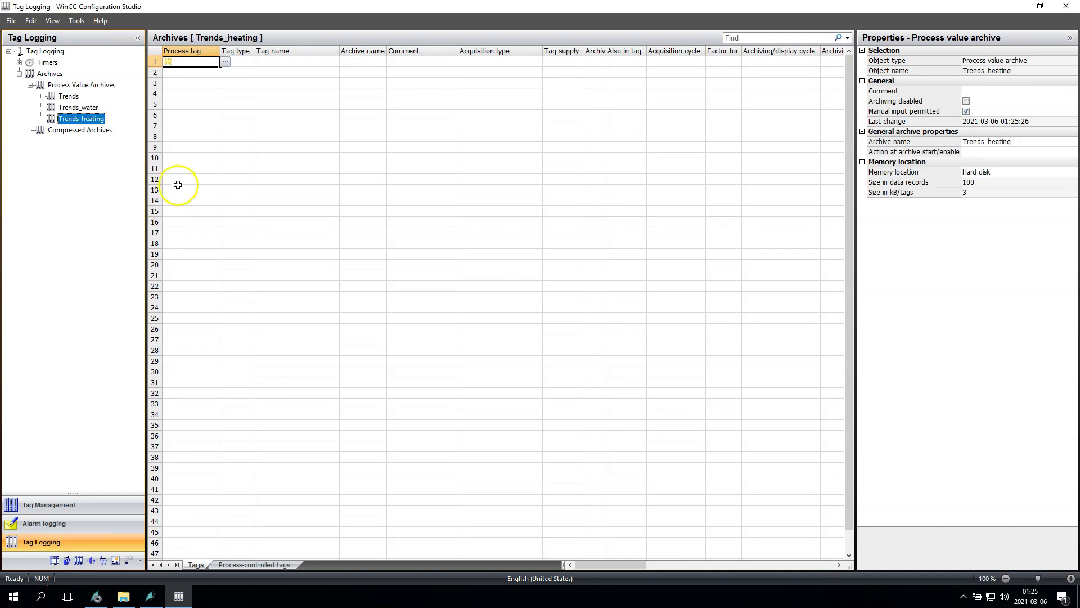
right_click(90, 84)
left_click(112, 89)
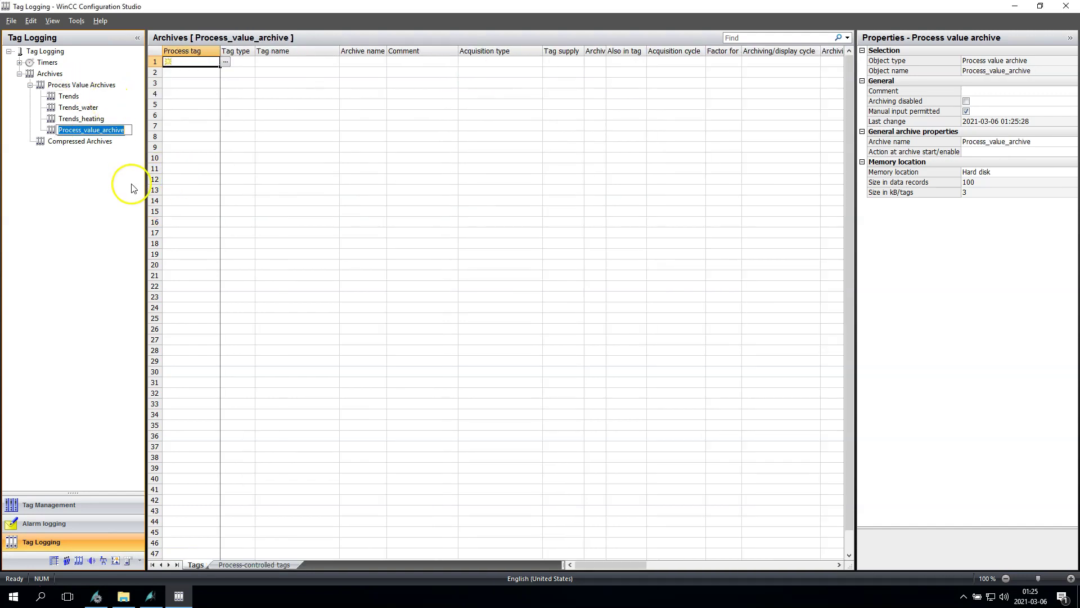
type("t")
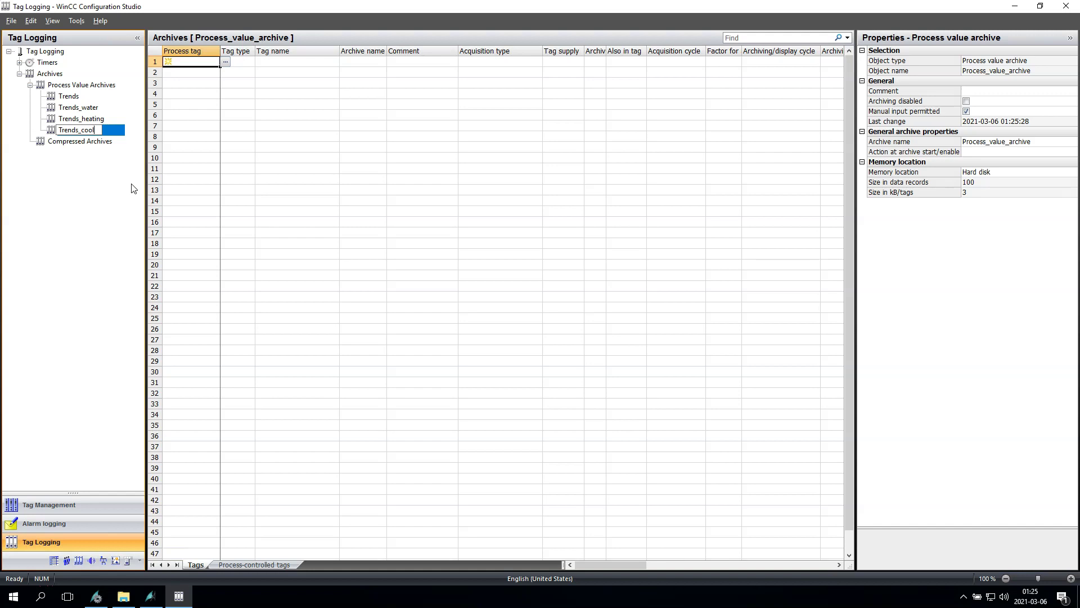
key("Return")
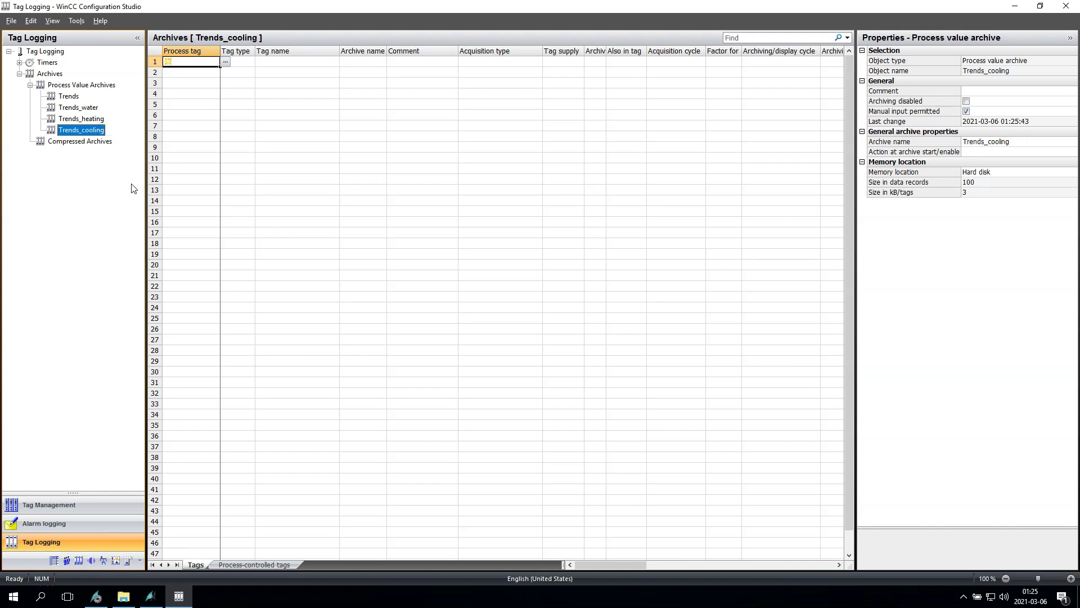
Step: With the Trends_water archive shown, open Tag Management in a separate window beside its table and expand the internal tags
left_click(83, 108)
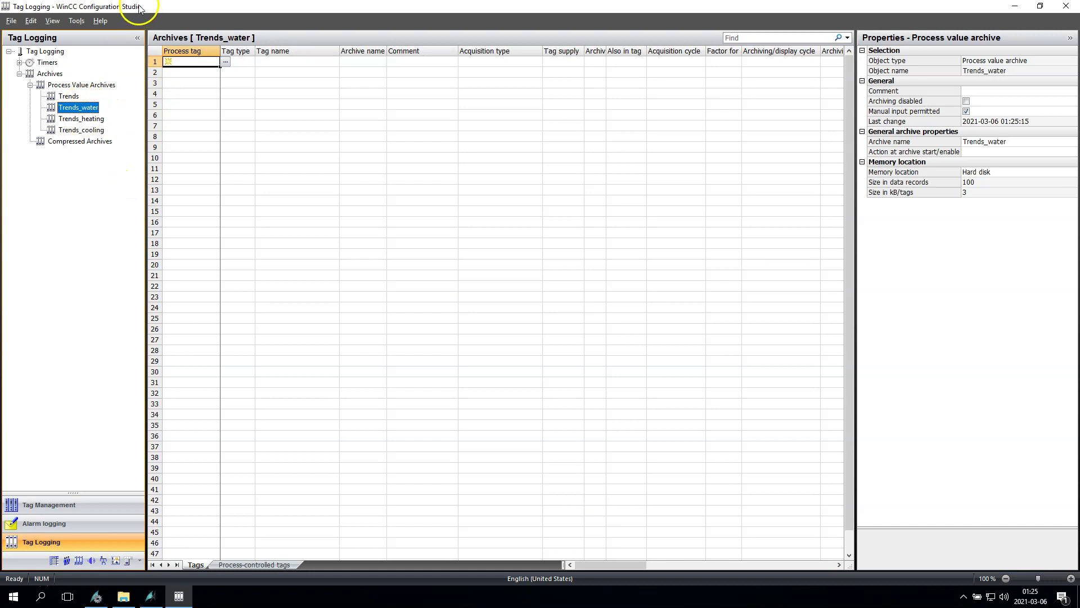
right_click(45, 505)
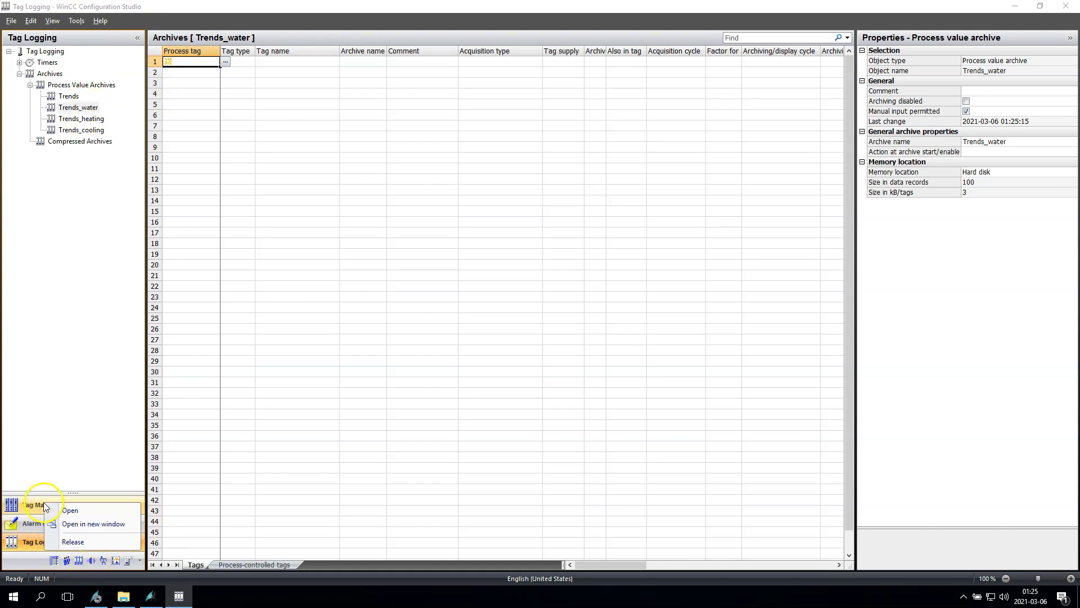
left_click(70, 510)
left_click_drag(197, 12, 730, 97)
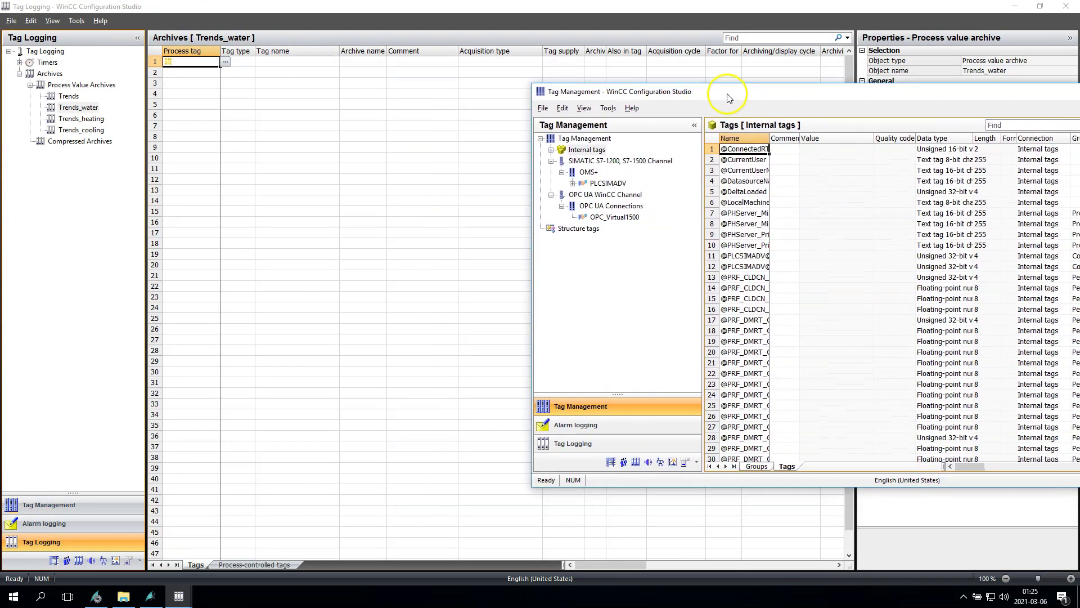
left_click(552, 149)
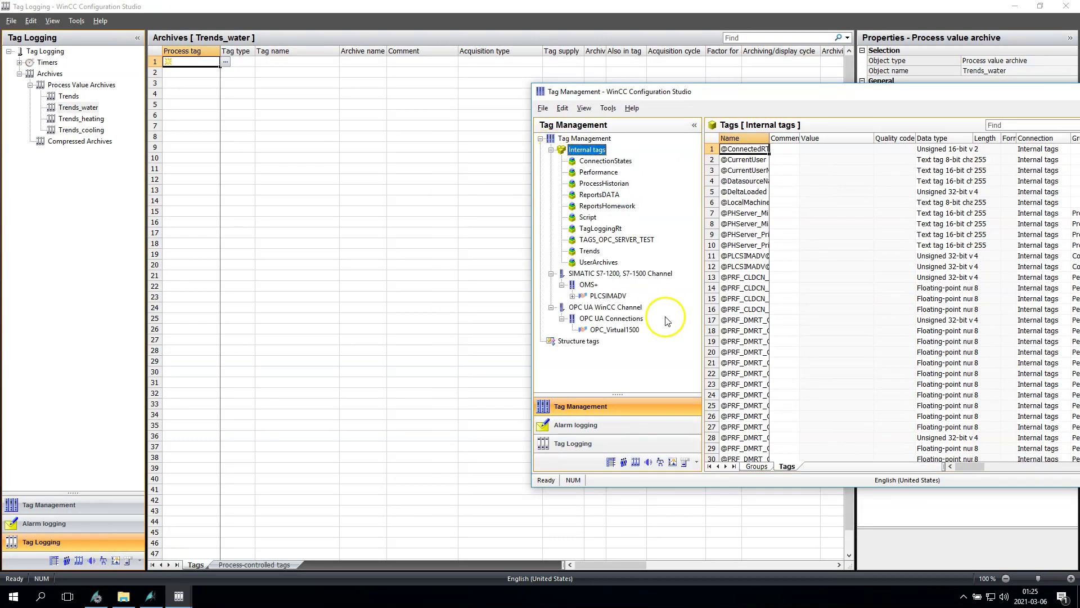
Step: Copy tags Pressure1 to Pressure5 from the Trends group into the Trends_water archive, and Pressure6 and Pressure7 into Trends_heating
left_click(591, 252)
left_click_drag(736, 148, 185, 62)
left_click(179, 596)
left_click(81, 118)
Step: Copy tags Pressure8 to Pressure10 from the Trends tag group into the Trends_cooling archive
mouse_move(179, 596)
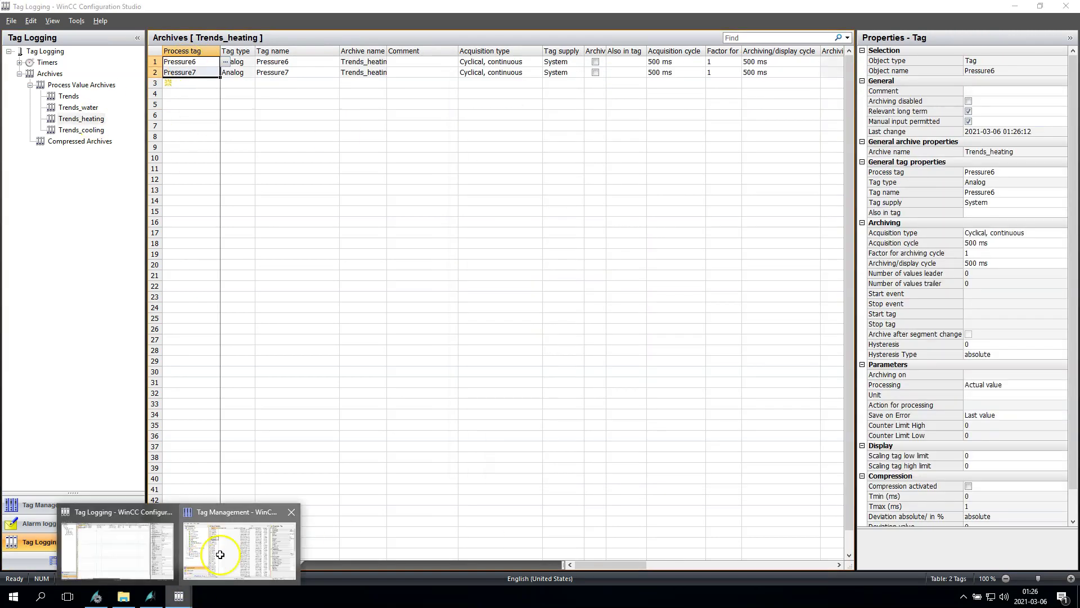
left_click(242, 554)
left_click_drag(664, 214, 666, 235)
left_click_drag(667, 225, 578, 214)
left_click(103, 128)
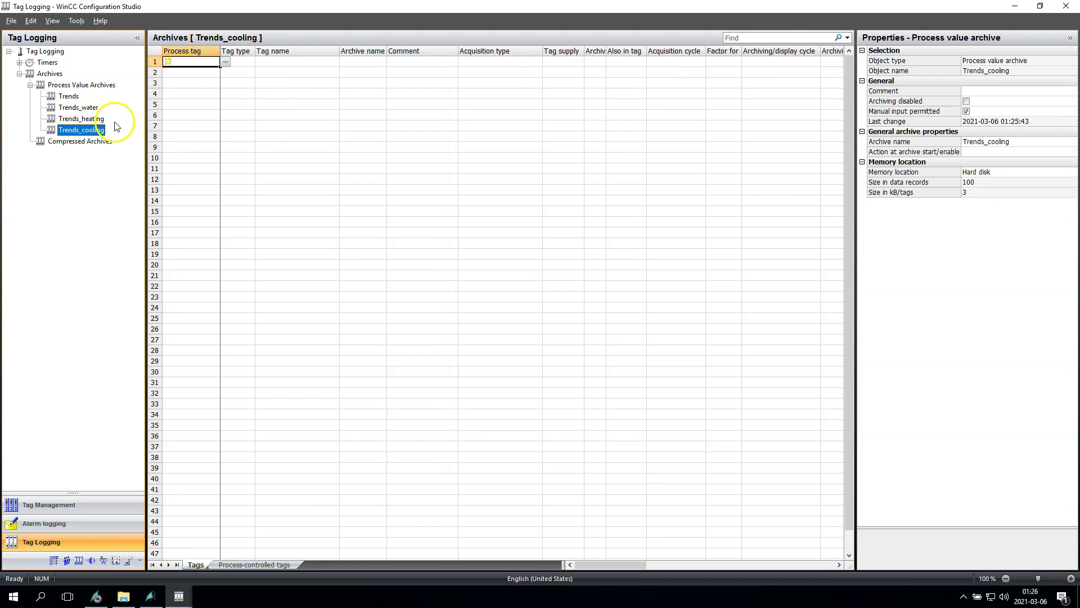
left_click_drag(192, 61, 192, 60)
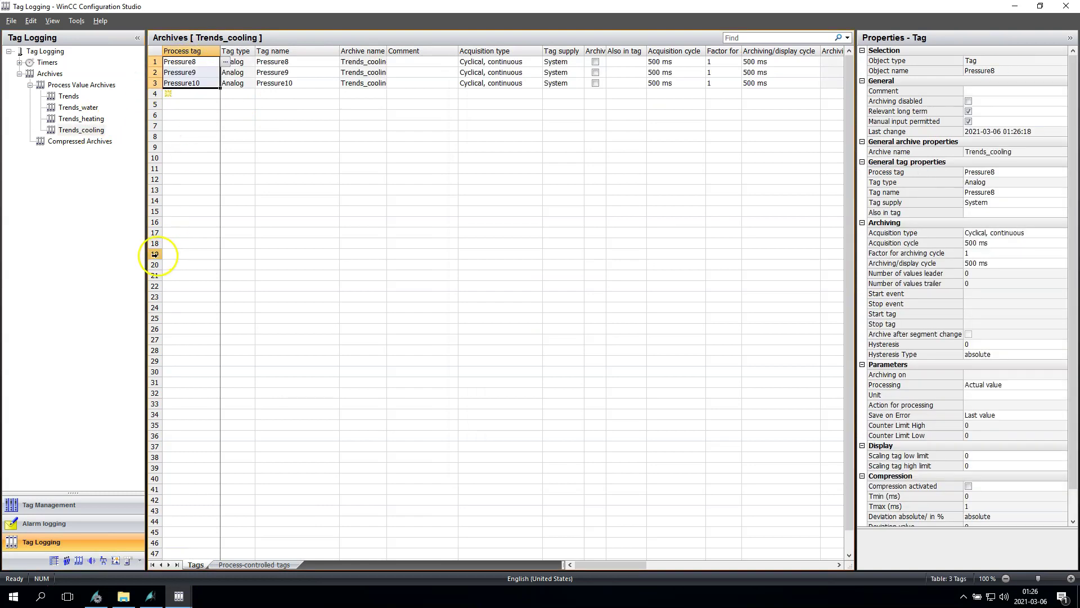
Step: Copy tags Temp1 to Temp5 from the Trends tag group into the Trends_water archive below its pressure tags
mouse_move(179, 596)
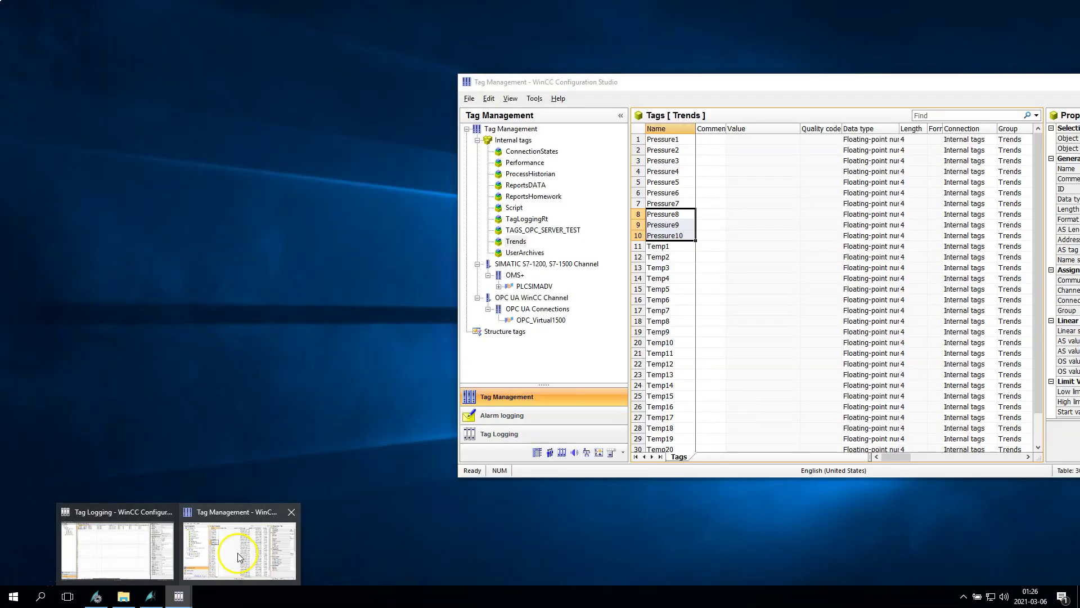
left_click(241, 554)
left_click_drag(663, 247, 682, 374)
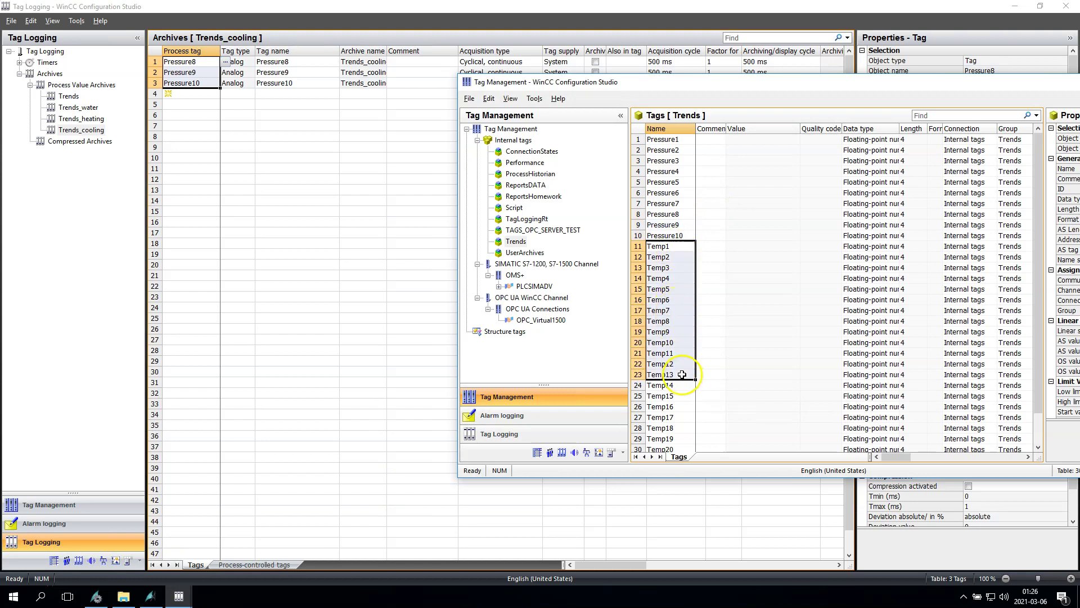
scroll(675, 282, "down", 1)
left_click_drag(664, 217, 669, 257)
key("ctrl+c")
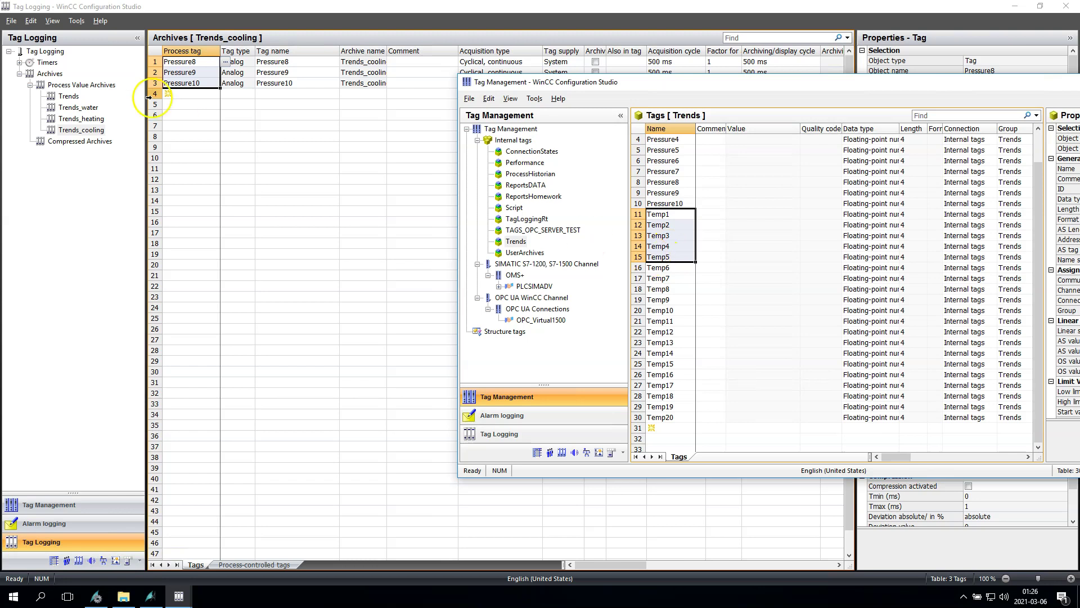
left_click(78, 107)
left_click(200, 116)
key("ctrl+v")
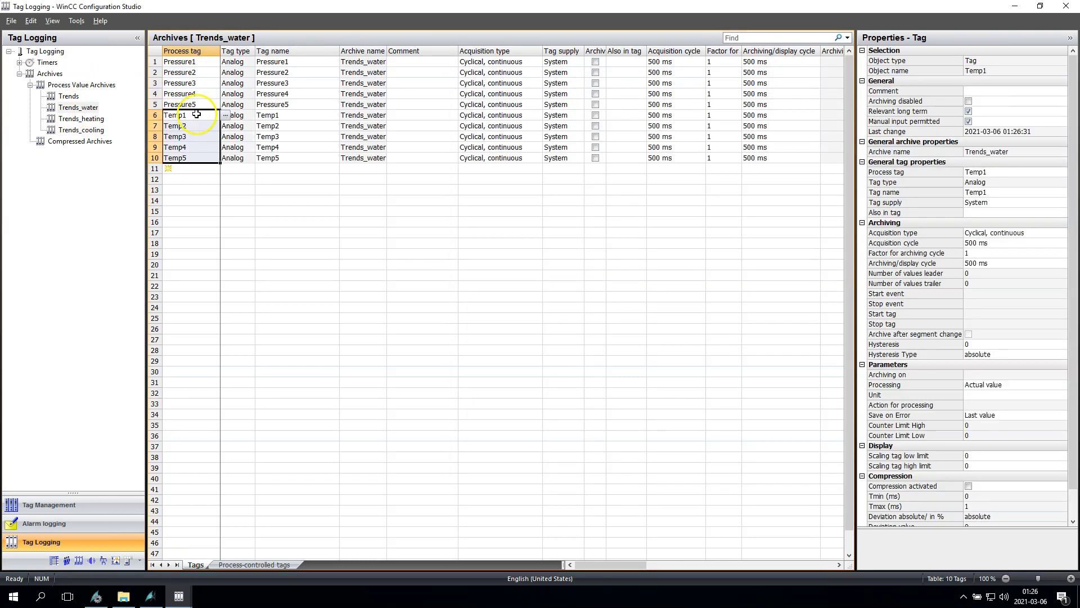
Step: Copy tags Temp6 to Temp18 from the Trends tag group into the Trends_heating archive below Pressure7
mouse_move(179, 595)
left_click(207, 543)
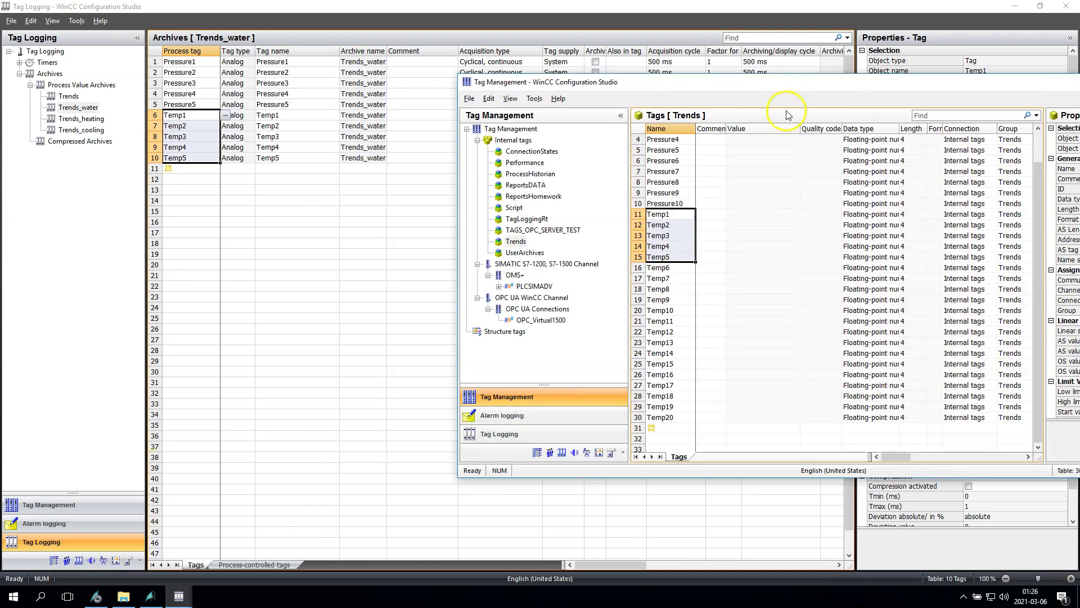
left_click_drag(667, 270, 675, 278)
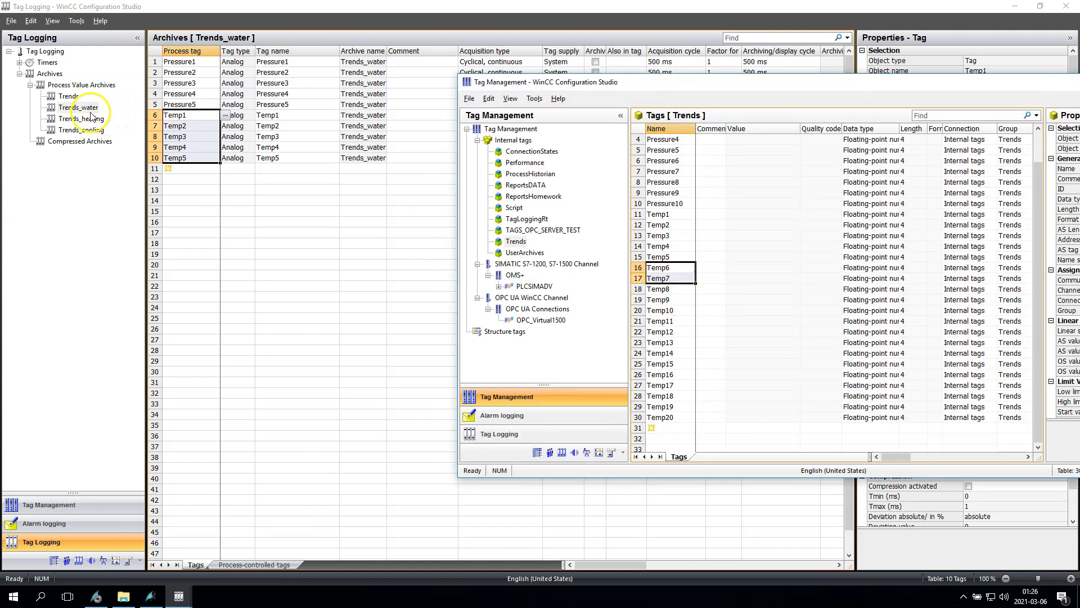
left_click(672, 396, "shift")
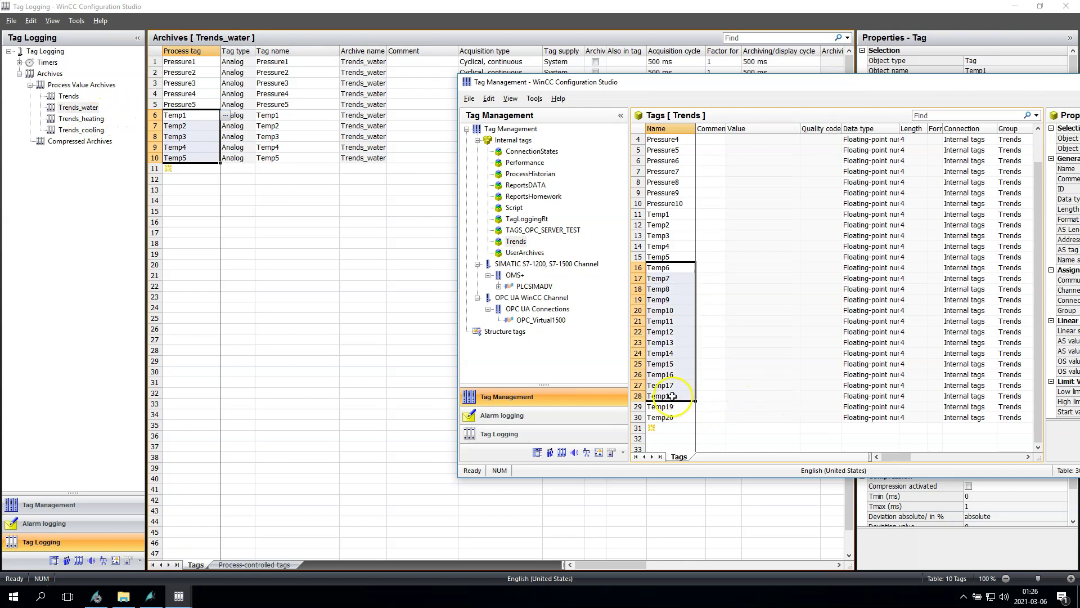
left_click_drag(195, 139, 186, 84)
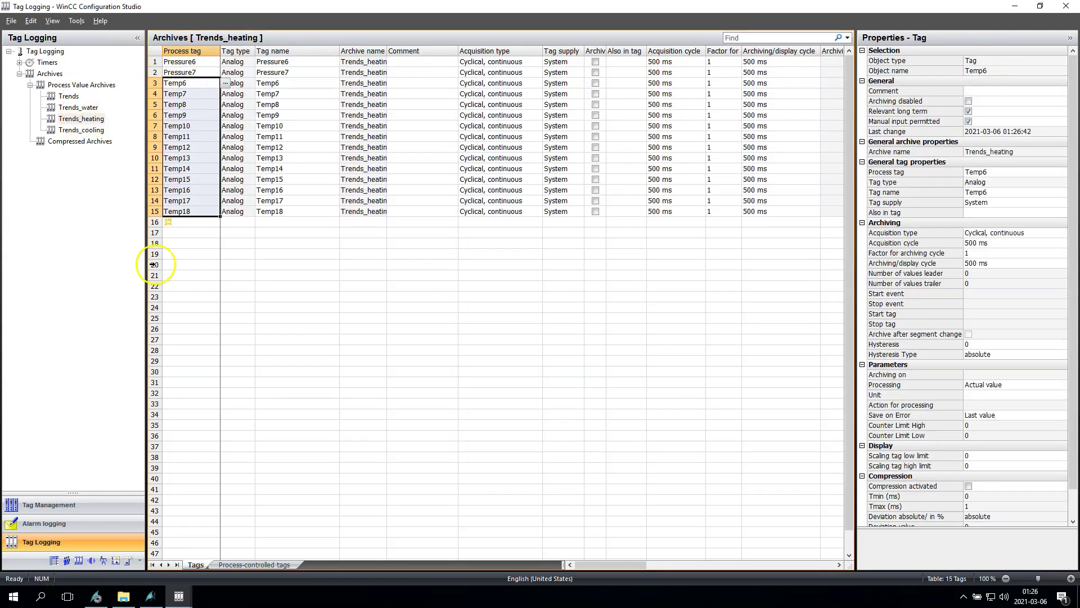
Step: Copy tags Temp19 and Temp20 from the Trends tag group into the Trends_cooling archive below Pressure10
left_click(81, 129)
mouse_move(178, 600)
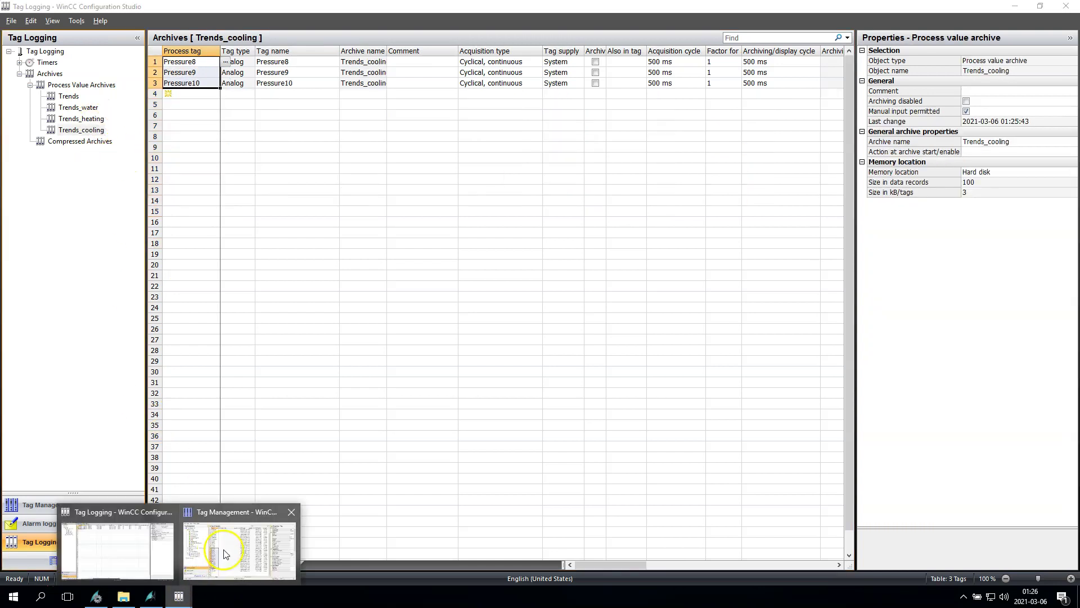
left_click(212, 551)
left_click_drag(671, 409, 177, 96)
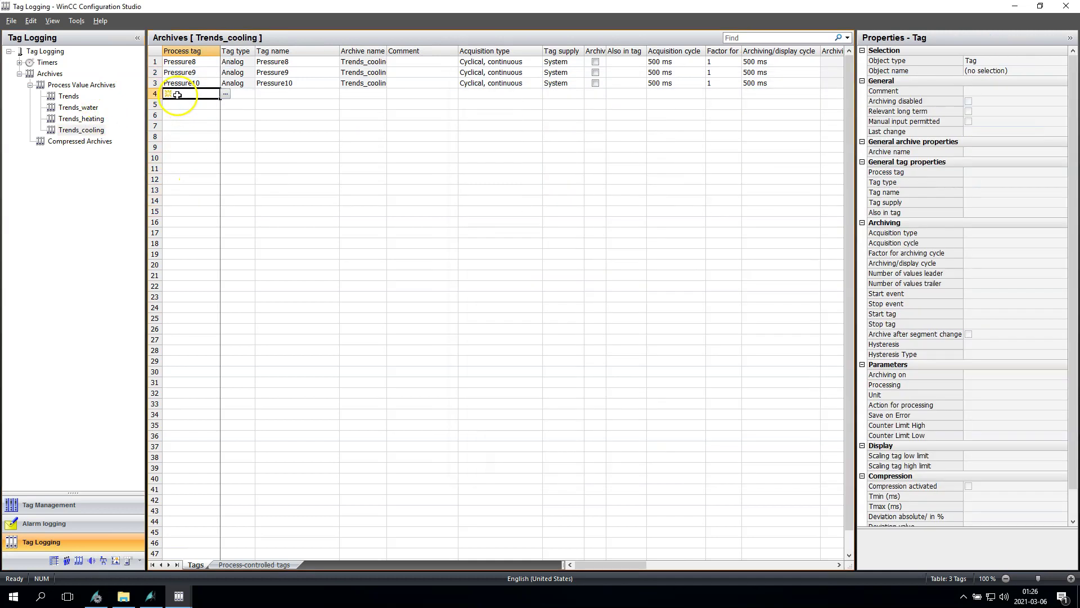
Step: In the process value archives list, comment Trends_cooling as "Cooling system", Trends_heating as "Heating system" and Trends_water as "Water system"
left_click(66, 86)
left_click(68, 97)
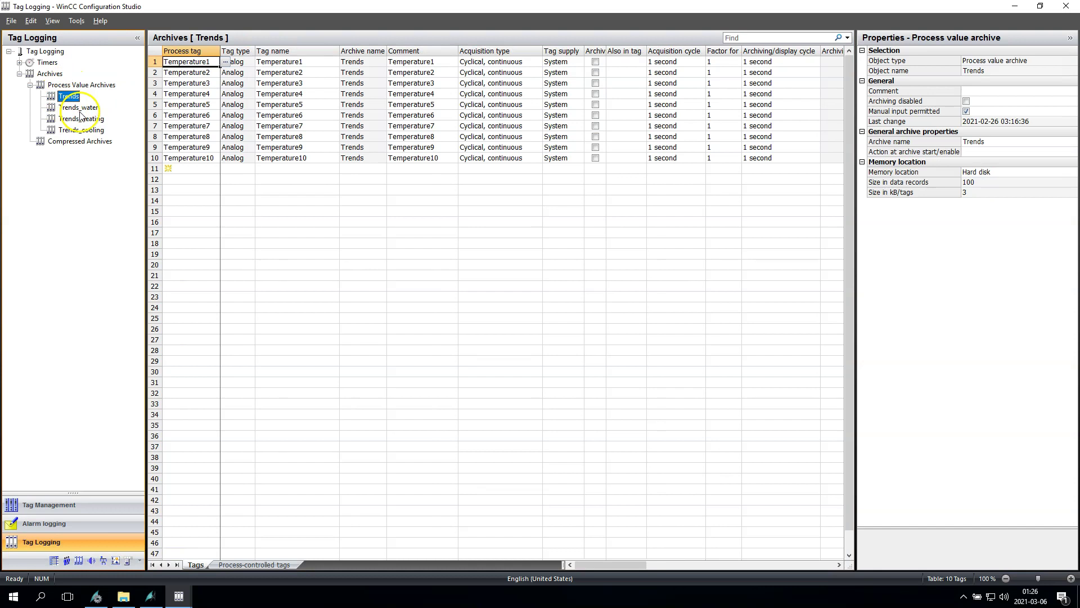
left_click(71, 84)
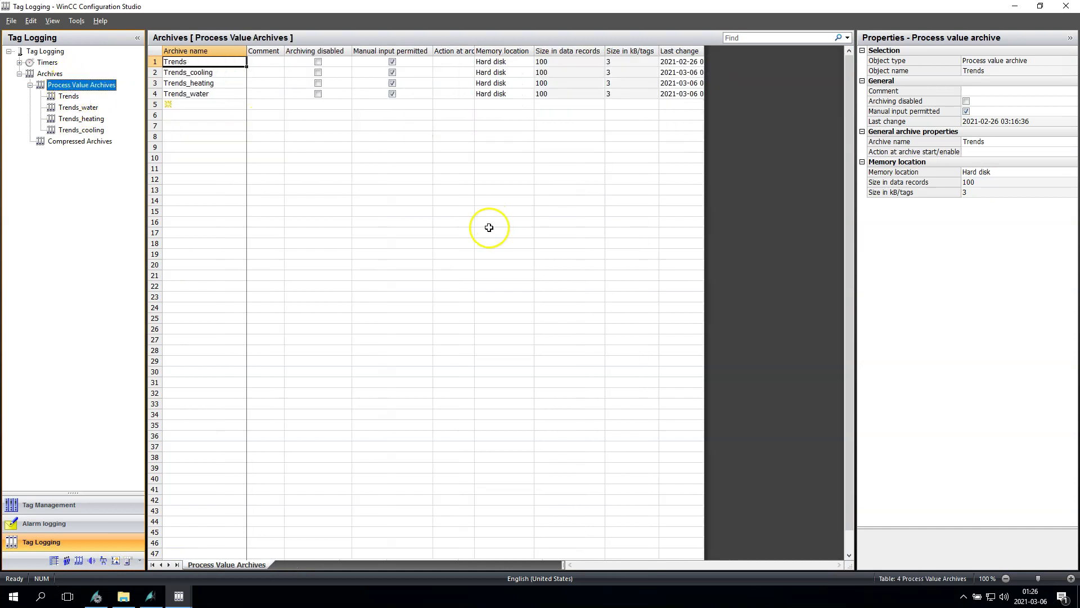
left_click_drag(432, 49, 400, 48)
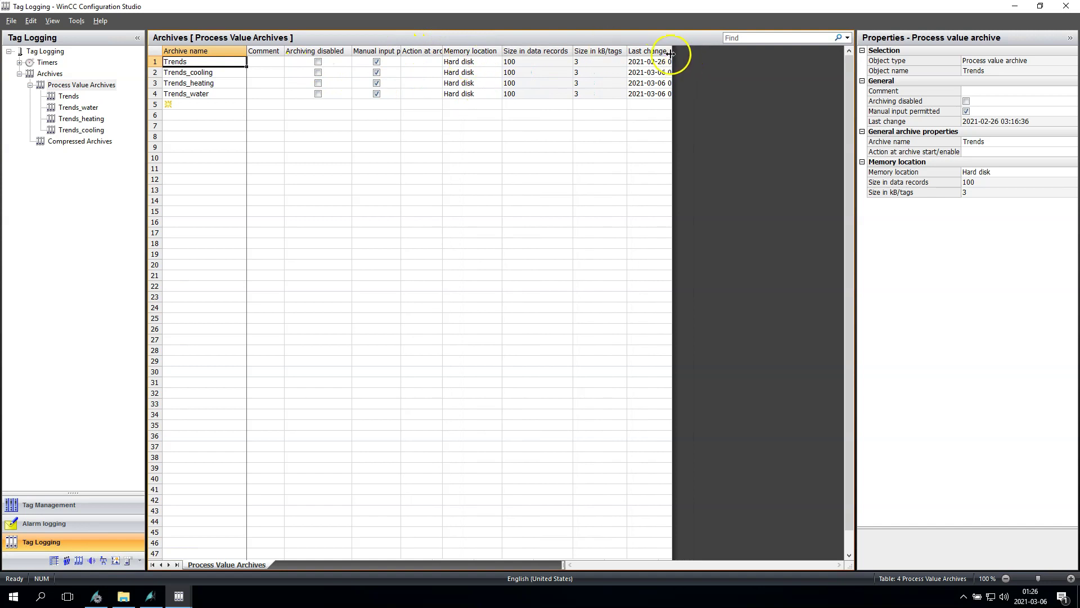
left_click(261, 74)
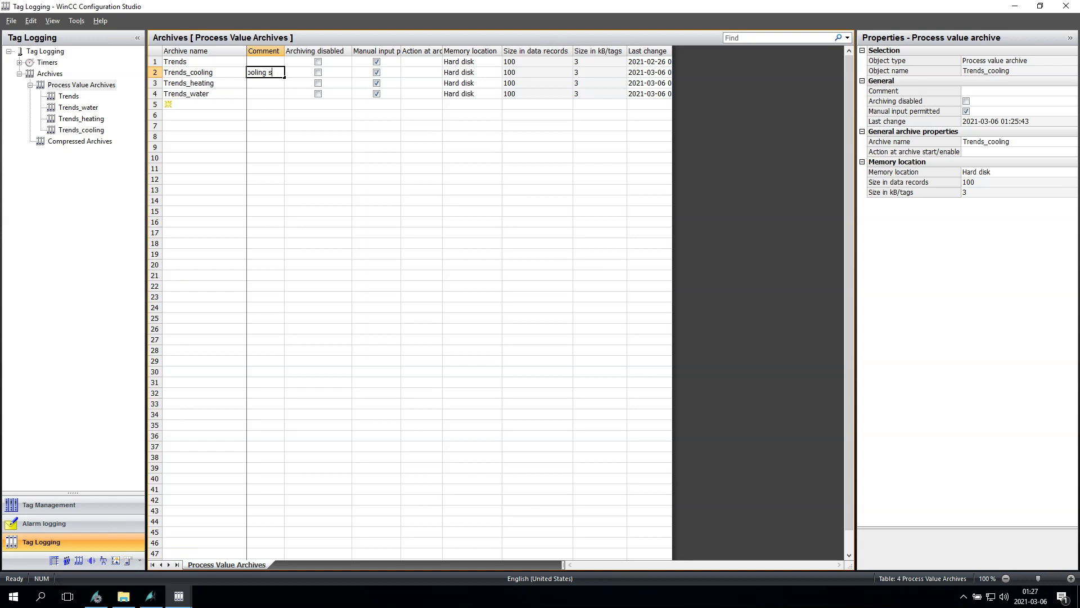
key("Return")
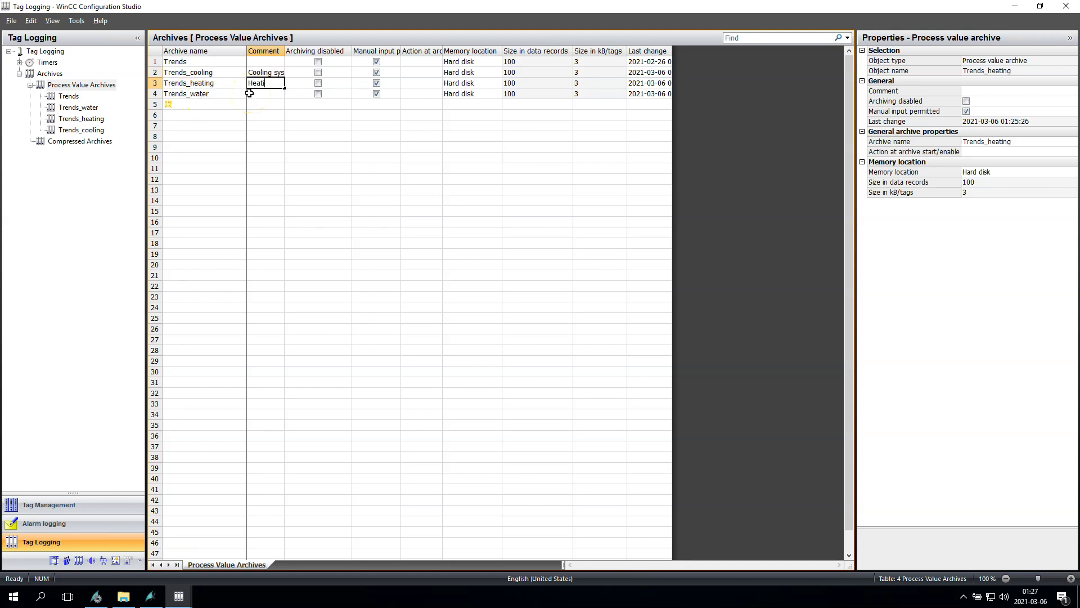
key("Return")
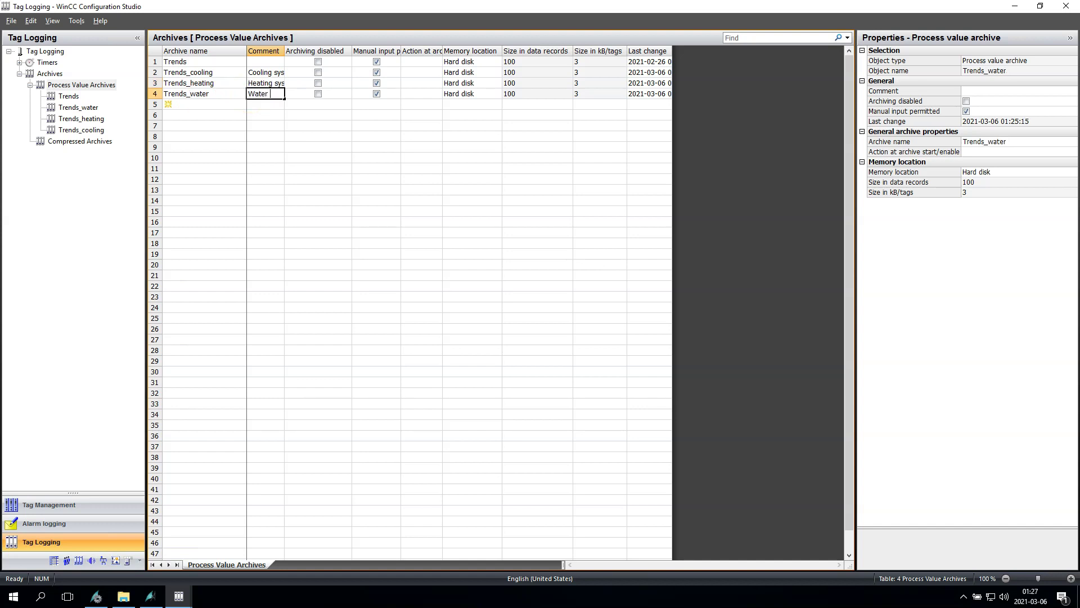
key("Return")
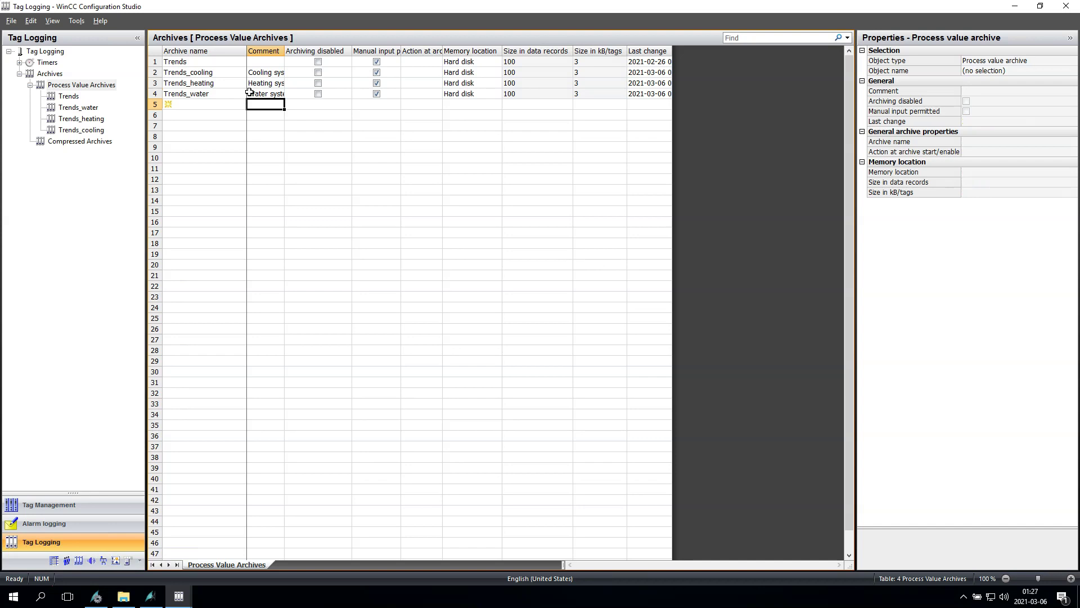
Step: Open the Trends_water archive and narrow the Comment and Tag name columns of its table
left_click(78, 107)
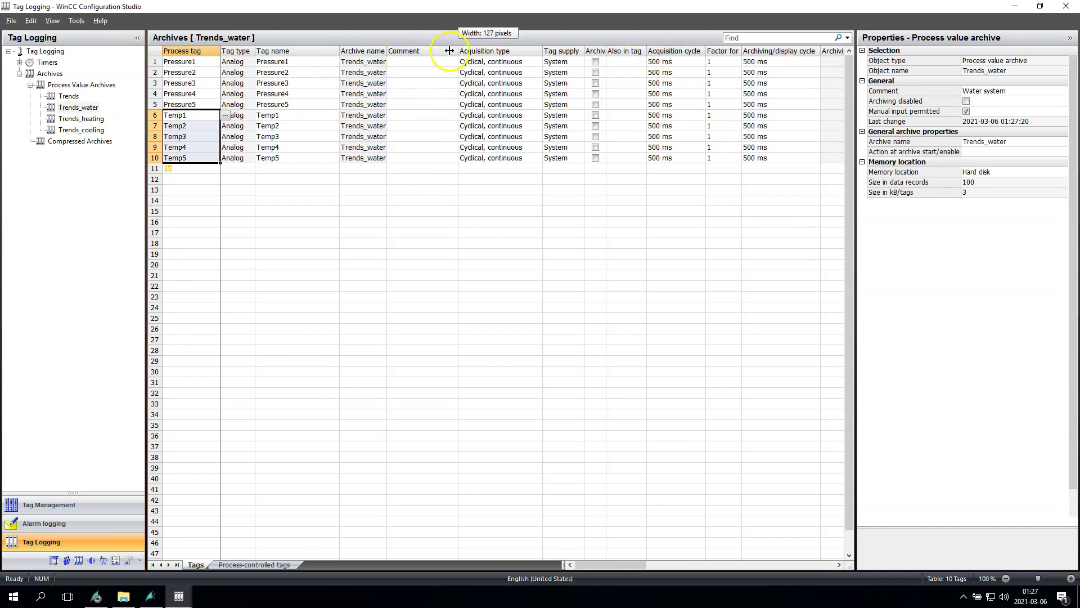
left_click_drag(458, 49, 429, 50)
left_click_drag(340, 51, 300, 51)
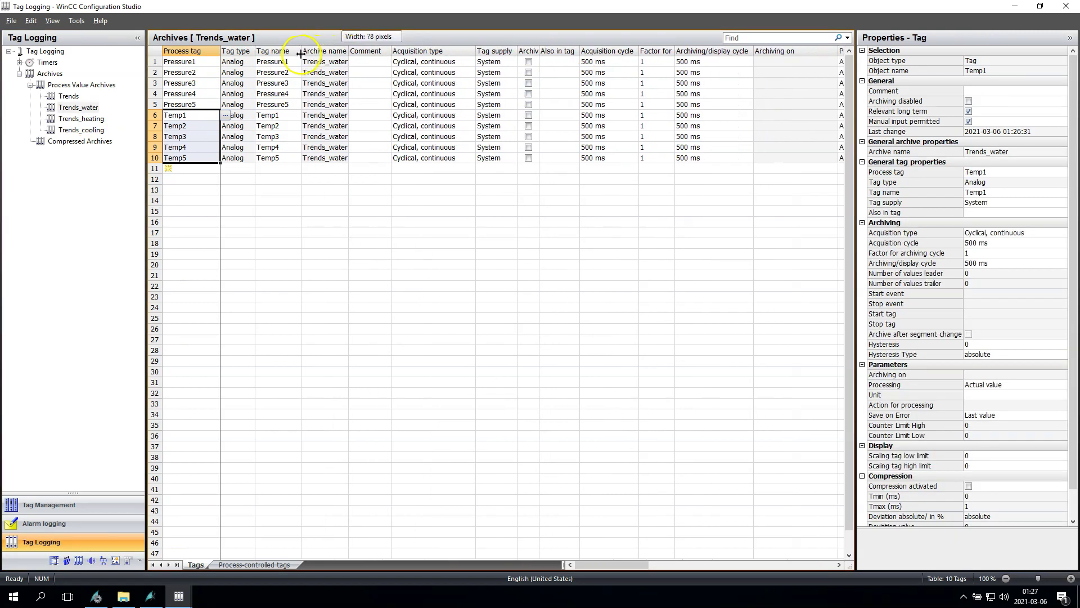
left_click_drag(388, 50, 400, 47)
Step: Set the acquisition cycle of all tags in the Trends_water archive to 1 second, accepting the archiving cycle correction
left_click(614, 62)
left_click(654, 62)
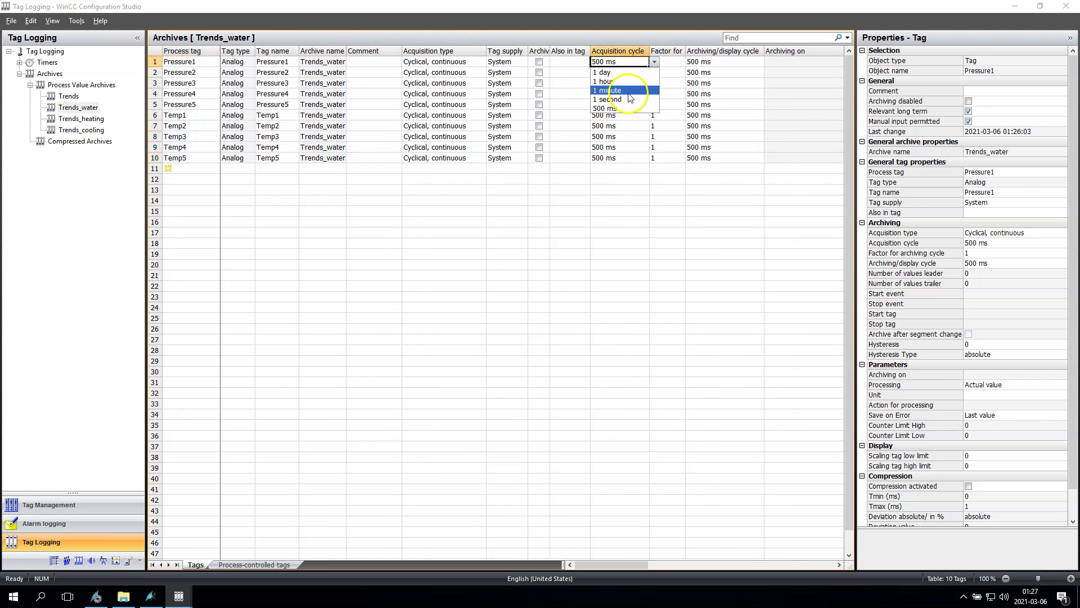
left_click(610, 101)
left_click(631, 337)
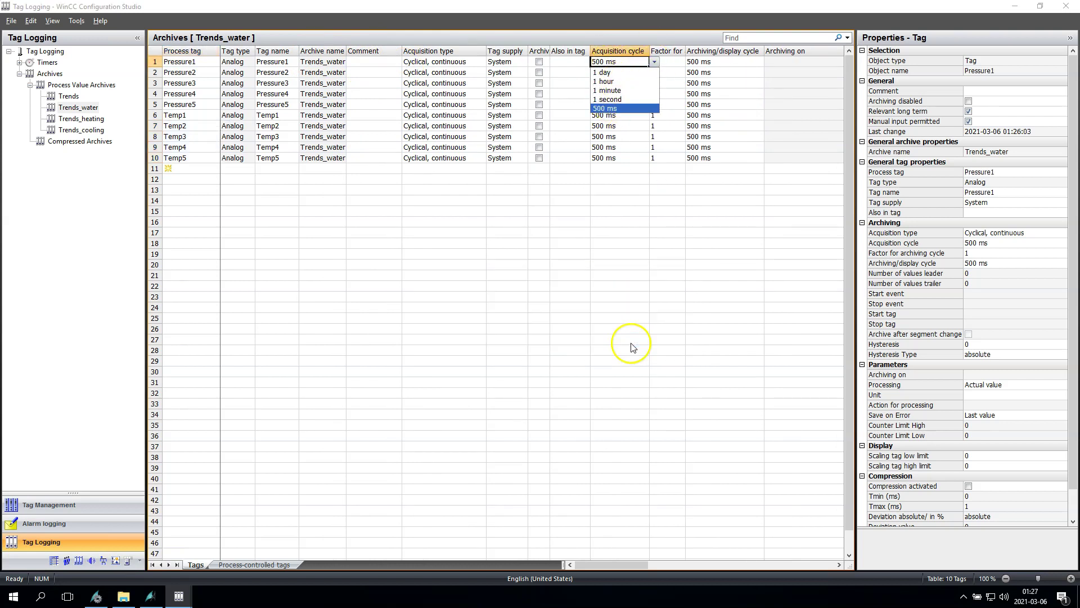
left_click_drag(646, 71, 633, 169)
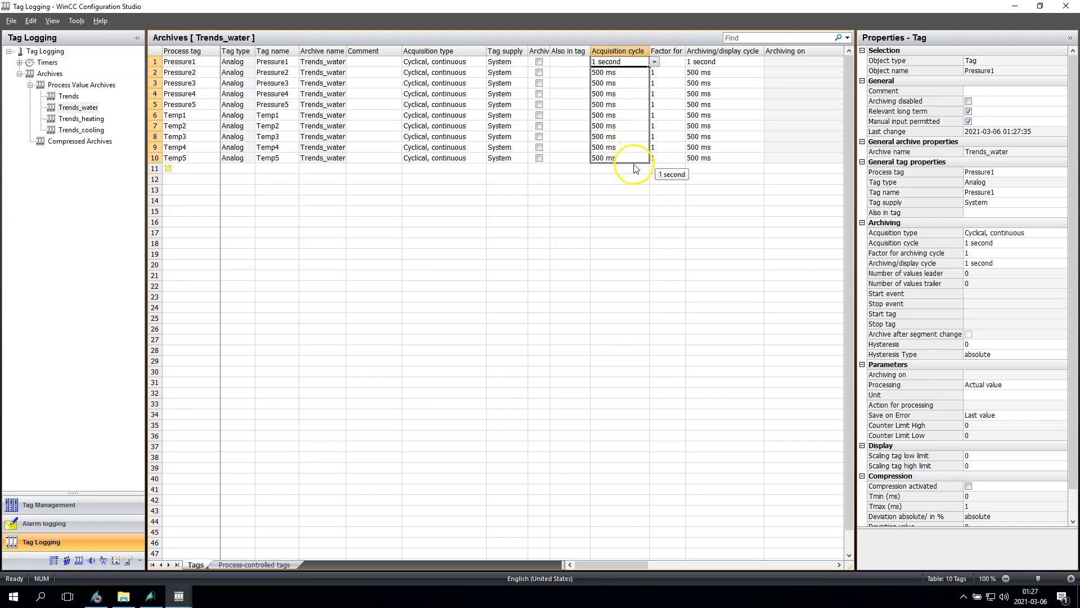
left_click(643, 340)
left_click_drag(722, 64, 718, 159)
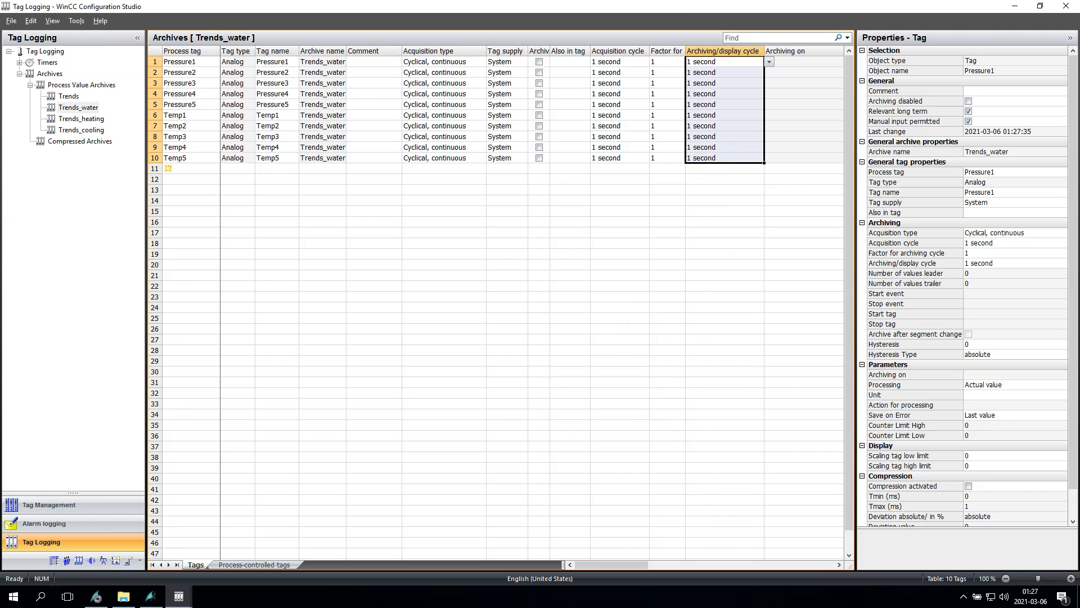
left_click_drag(617, 564, 579, 566)
left_click(507, 62)
left_click(652, 63)
left_click(365, 60)
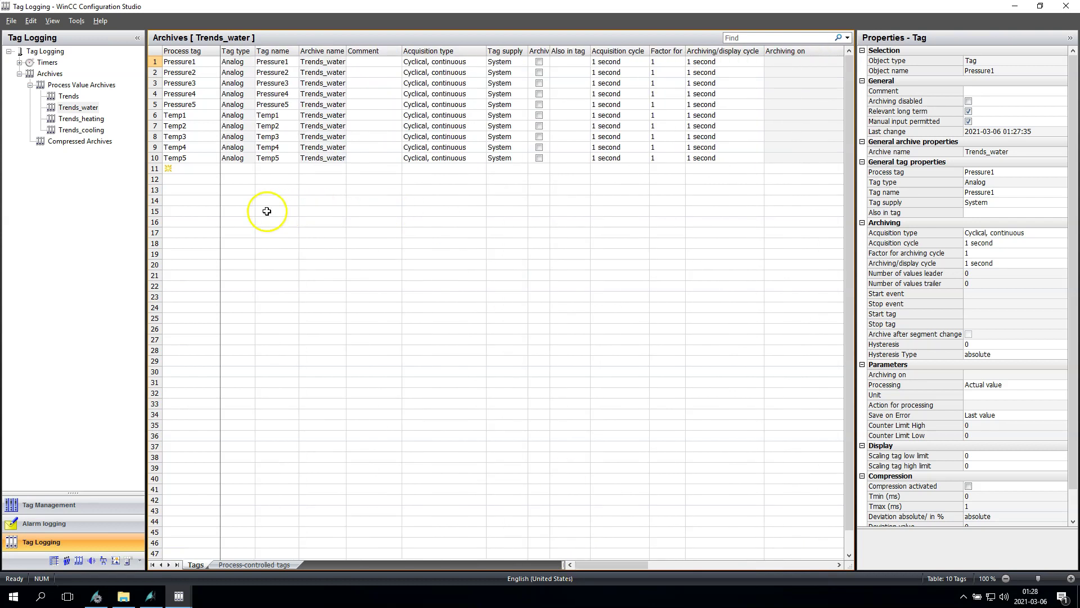
Step: Set the acquisition cycle of all tags in the Trends_heating archive to 1 second, accepting the archiving cycle correction
left_click(82, 119)
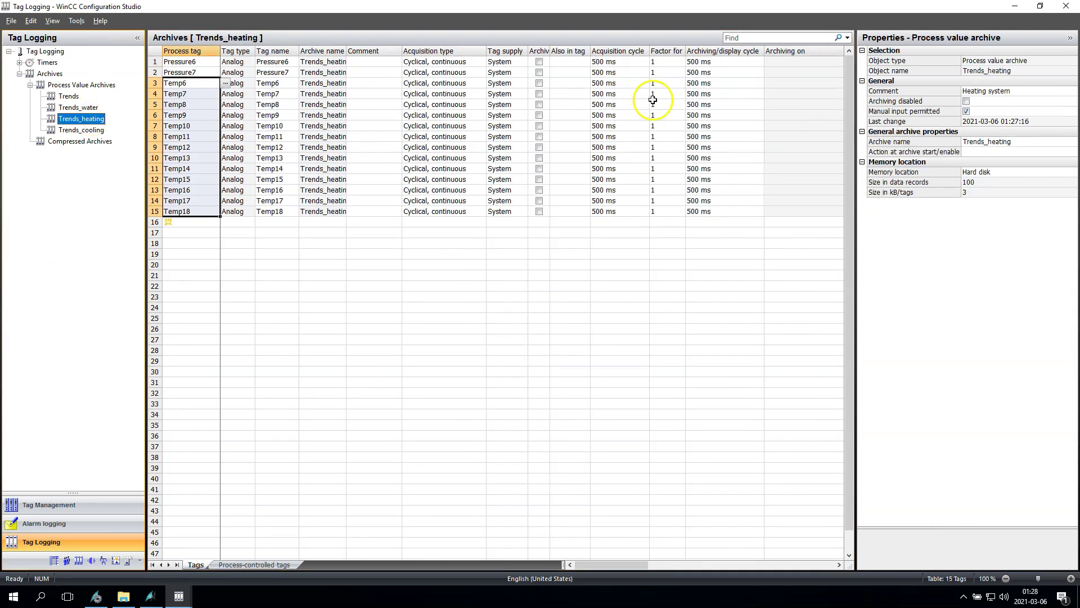
left_click(630, 62)
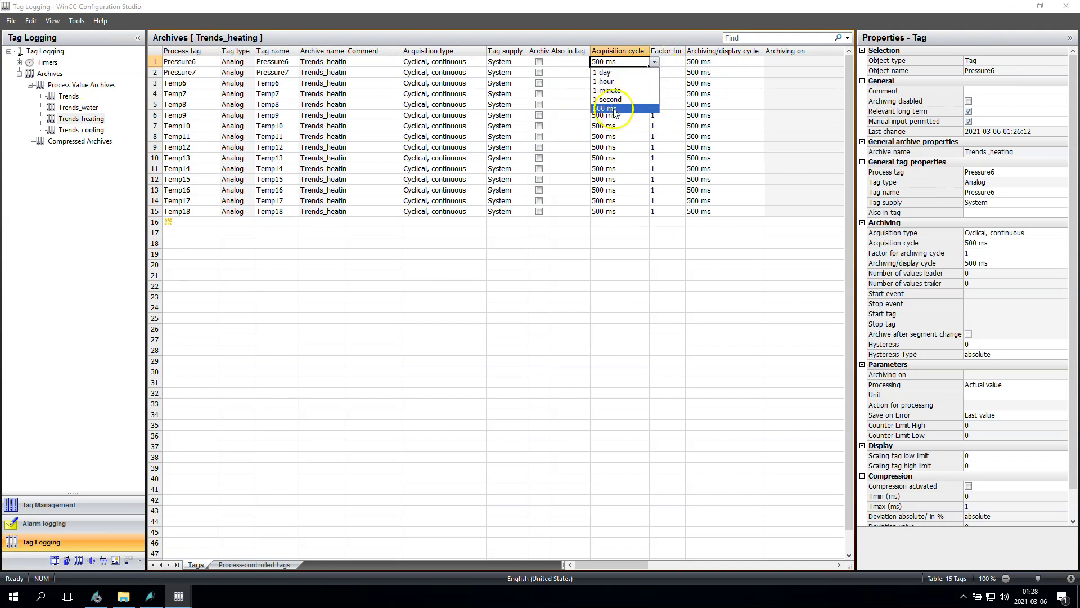
left_click(612, 99)
left_click(639, 341)
left_click_drag(647, 67, 645, 214)
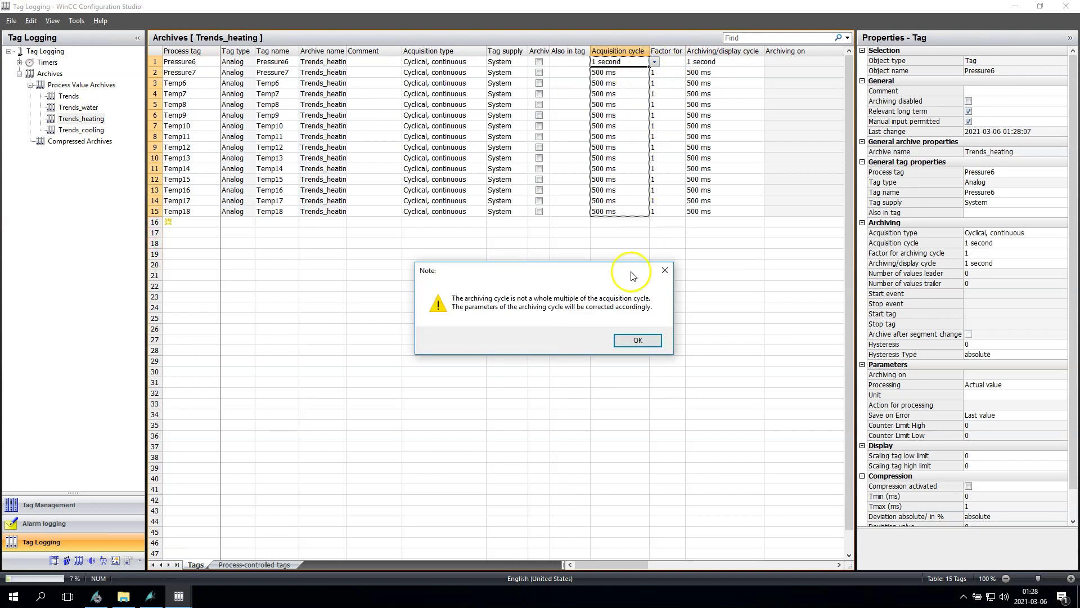
left_click(632, 340)
left_click_drag(624, 565, 574, 566)
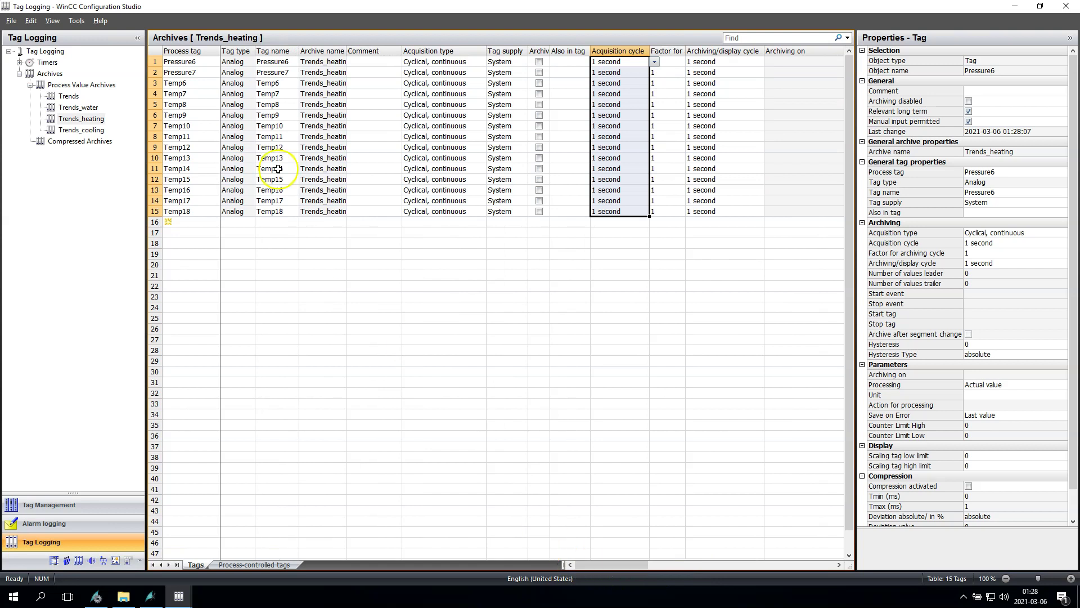
Step: Set the acquisition cycle of all tags in the Trends_cooling archive to 1 second, accepting the archiving cycle correction
left_click(84, 130)
left_click(624, 62)
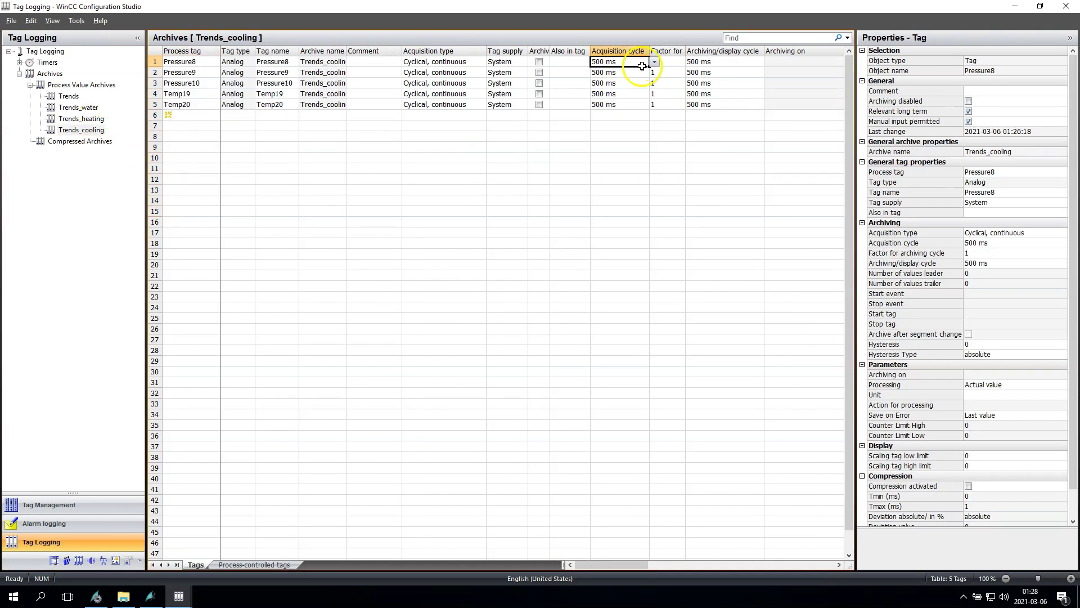
left_click(655, 62)
left_click(613, 99)
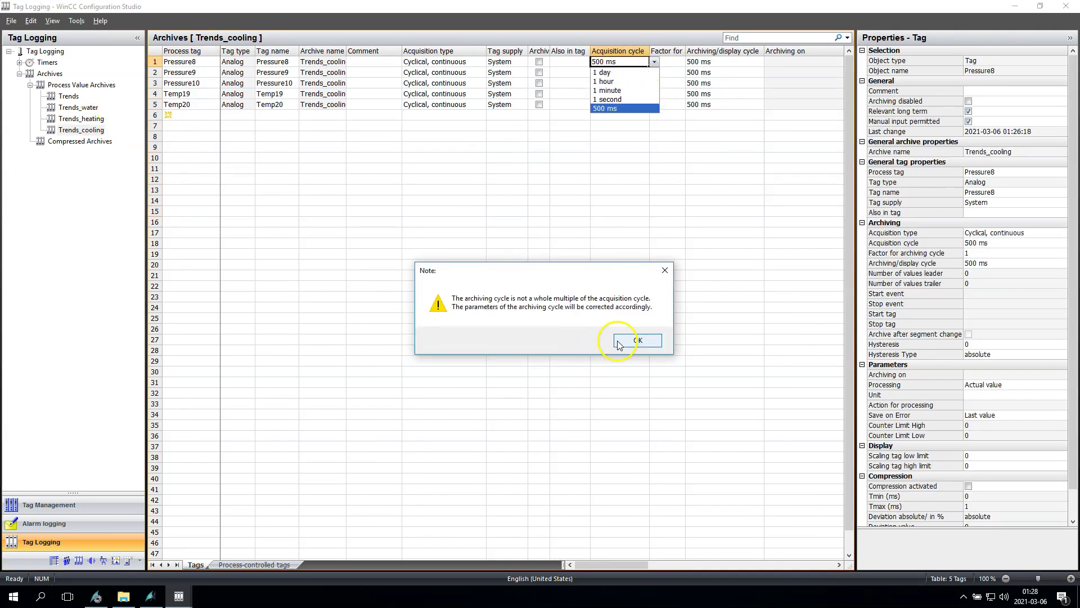
left_click(633, 340)
left_click_drag(640, 66, 647, 108)
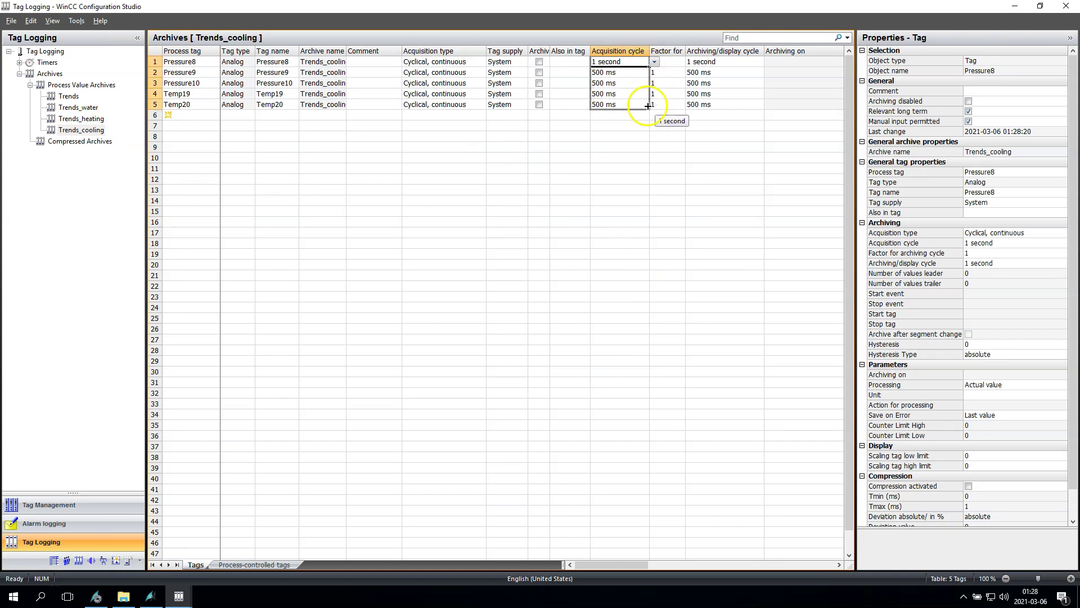
left_click(632, 340)
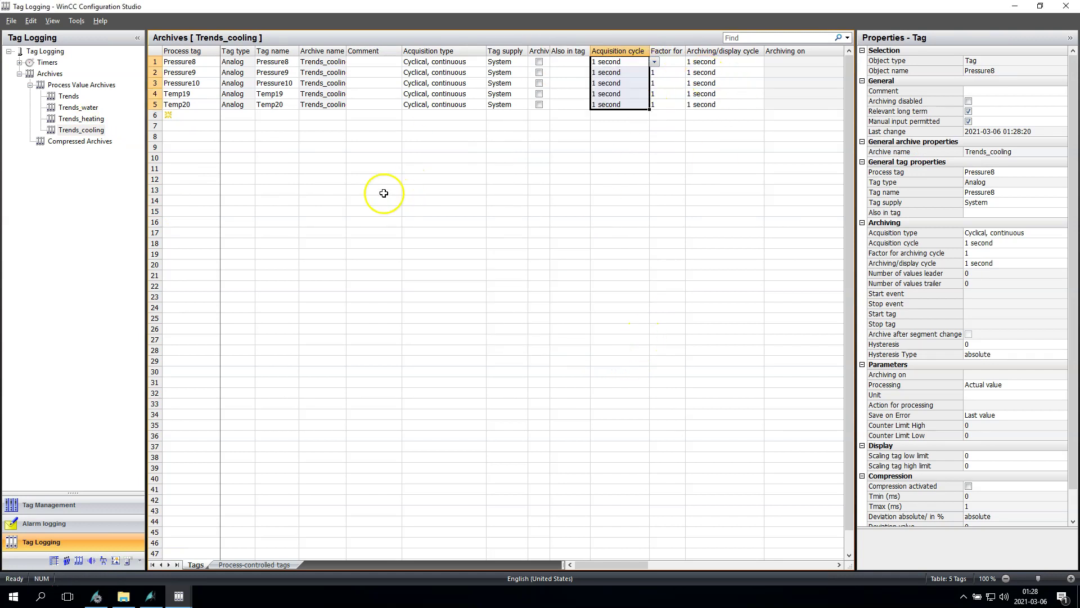
Step: Widen the Comment column of the Trends_cooling archive and fill it with copies of the five process tag names
left_click_drag(401, 53, 464, 52)
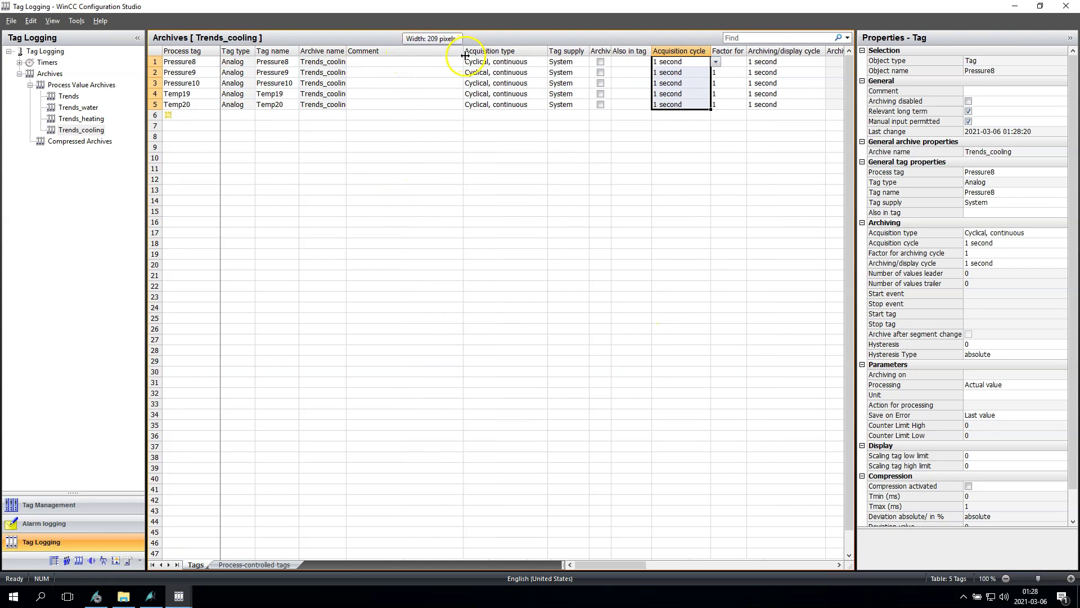
left_click_drag(186, 63, 197, 105)
key("ctrl+c")
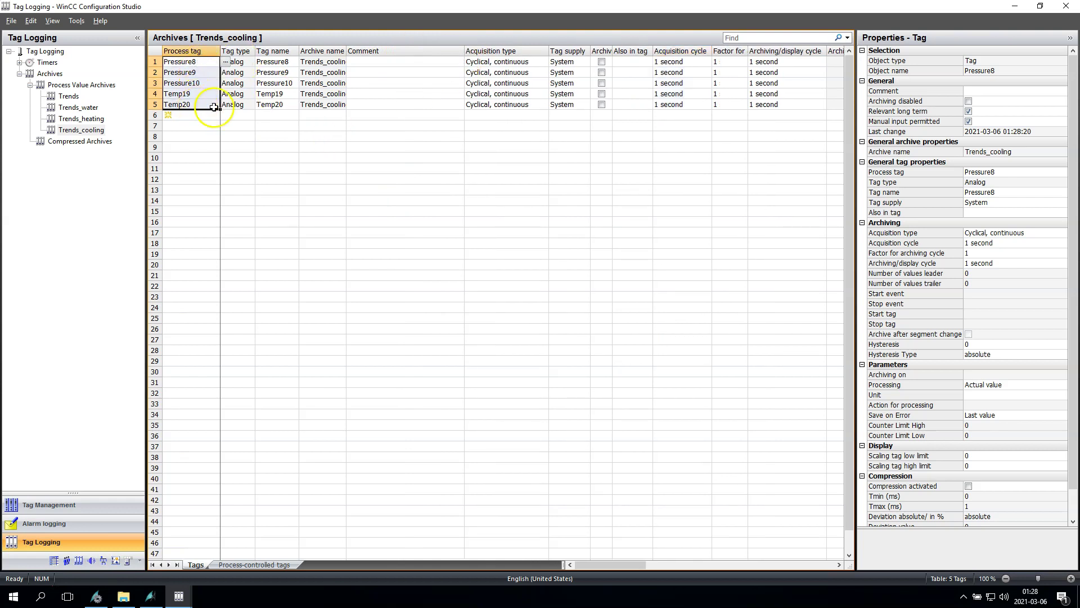
left_click(393, 64)
key("ctrl+v")
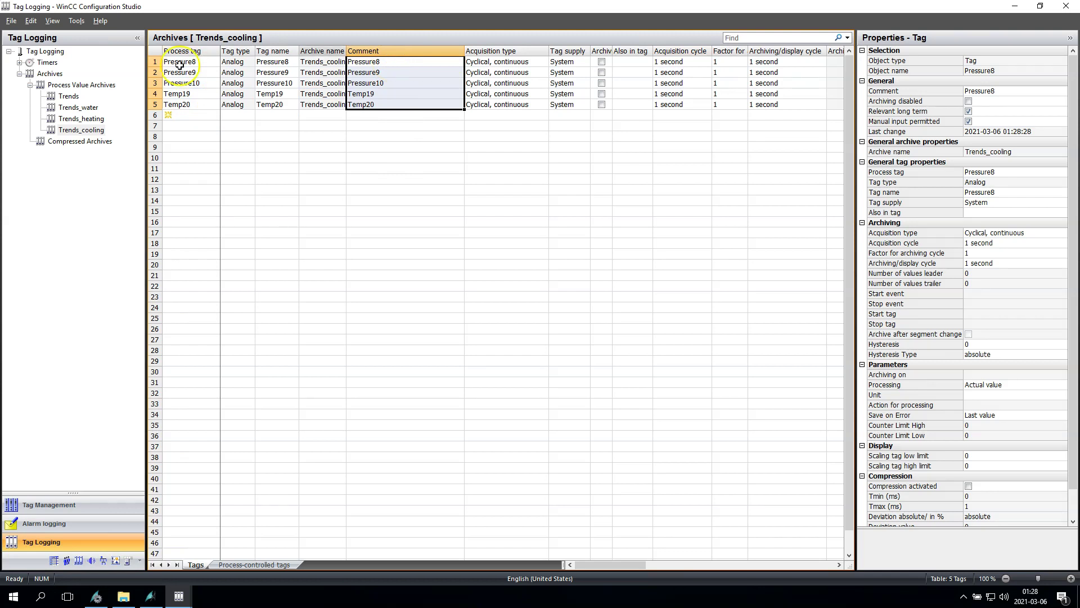
Step: Copy all process tag names of the Trends_heating archive into its Comment column
left_click(81, 119)
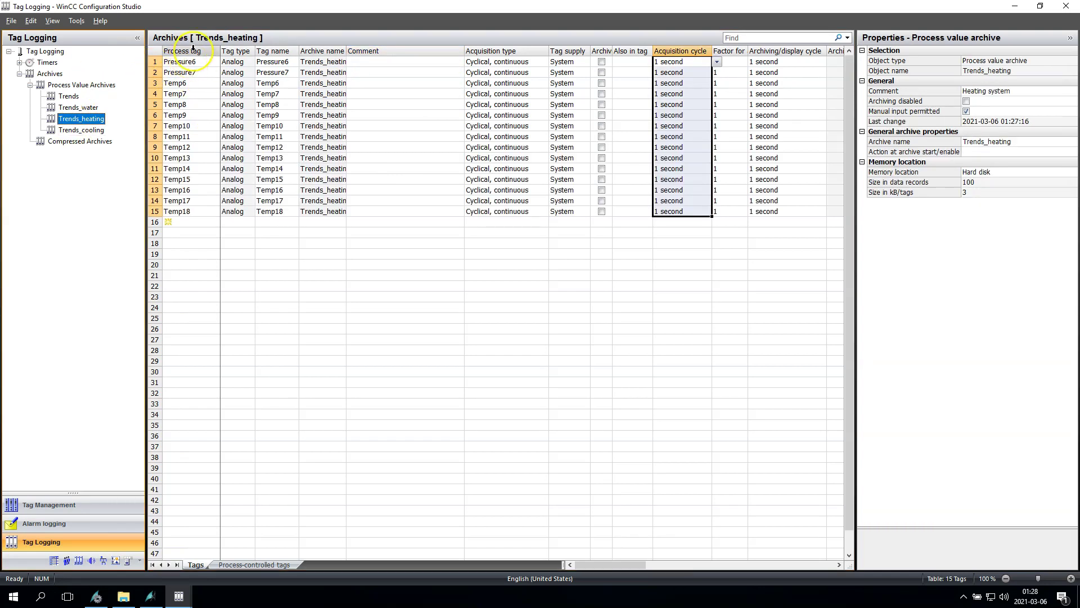
left_click(193, 49)
key("ctrl+c")
left_click(364, 50)
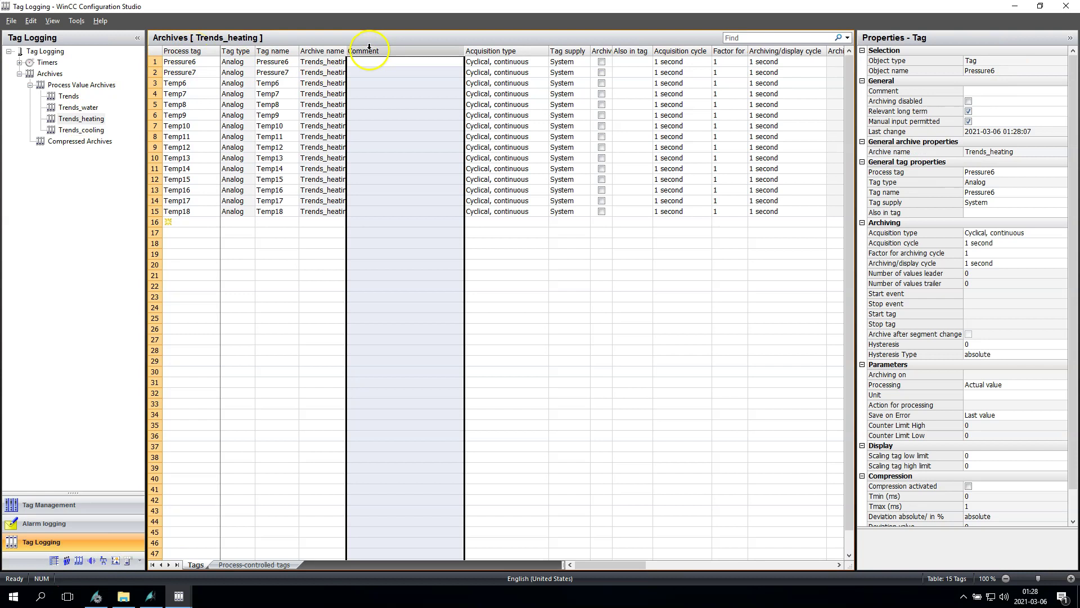
key("ctrl+v")
Step: Copy all process tag names of the Trends_water archive into its Comment column
left_click(78, 107)
left_click(186, 50)
key("ctrl+c")
left_click(394, 51)
key("ctrl+v")
left_click(277, 201)
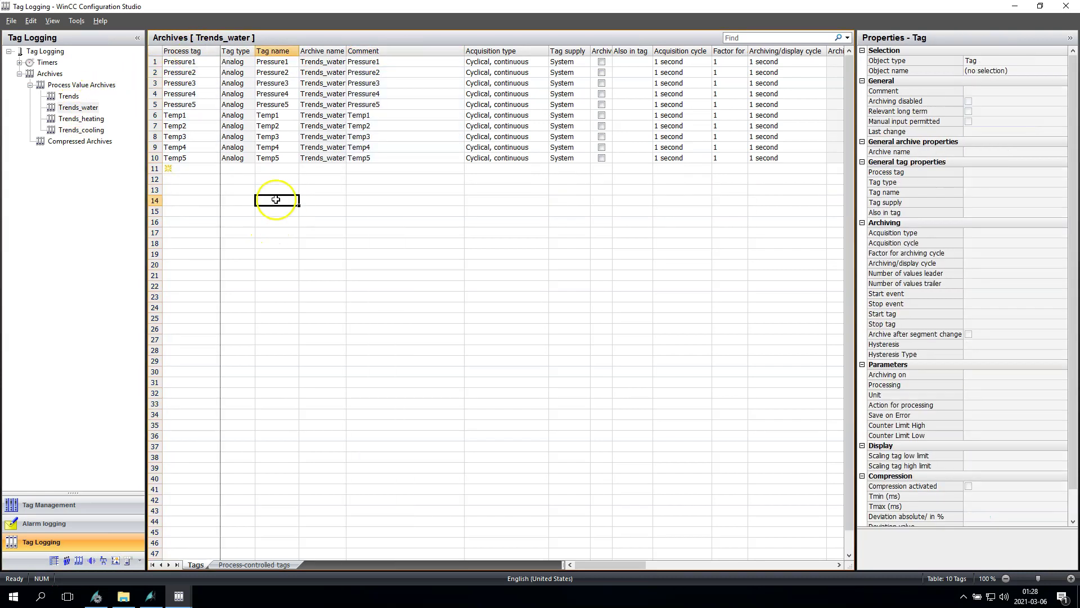
Step: Close the tag logging editor and check the Tag Logging Runtime entry in the startup settings of the project computer's properties
left_click(1071, 6)
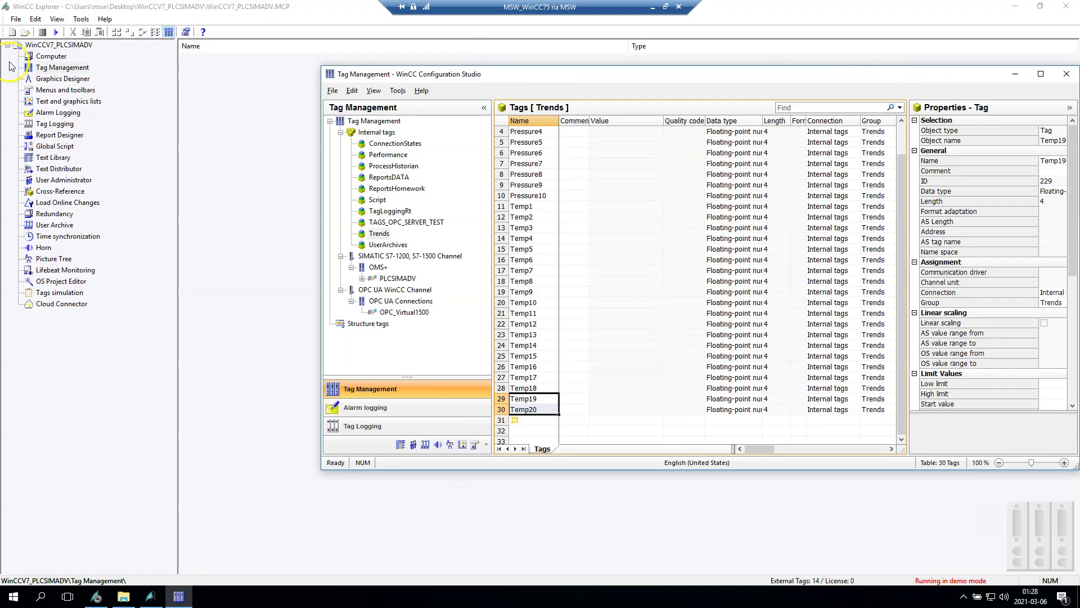
left_click(29, 57)
double_click(208, 58)
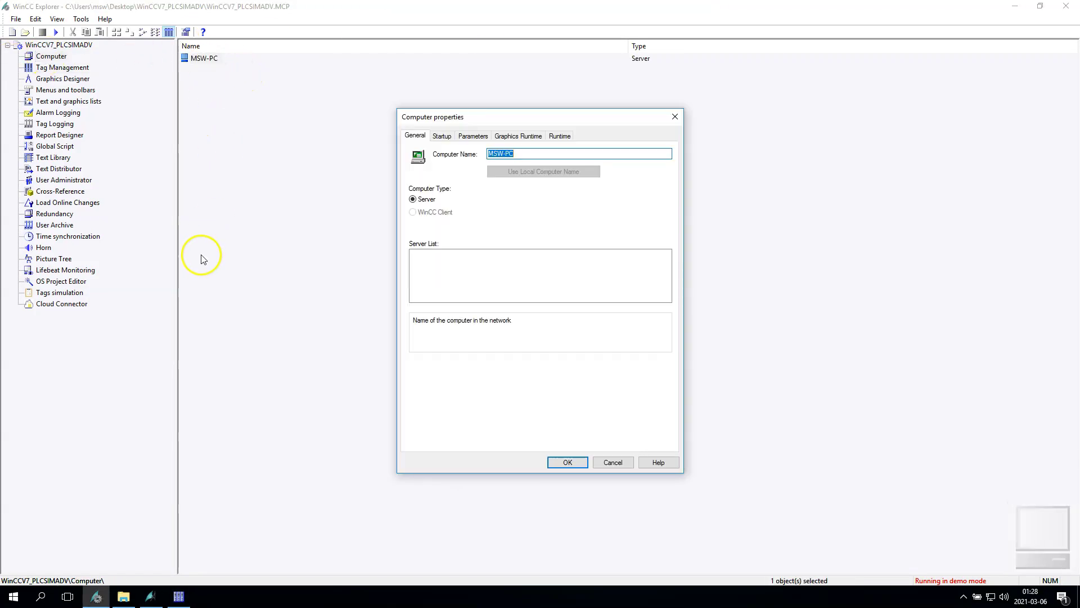
left_click(452, 136)
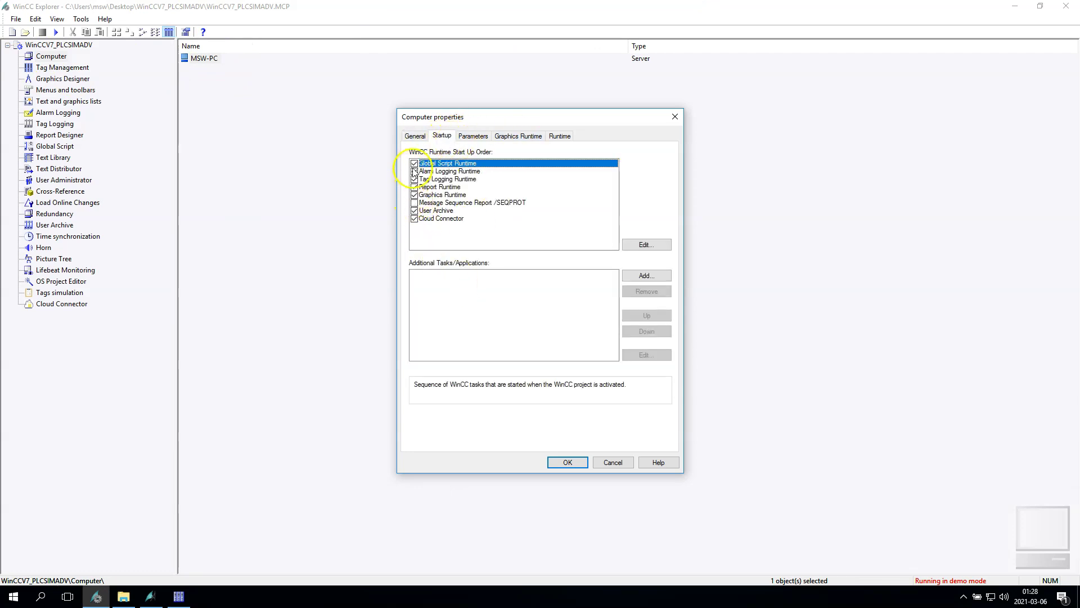
left_click(443, 178)
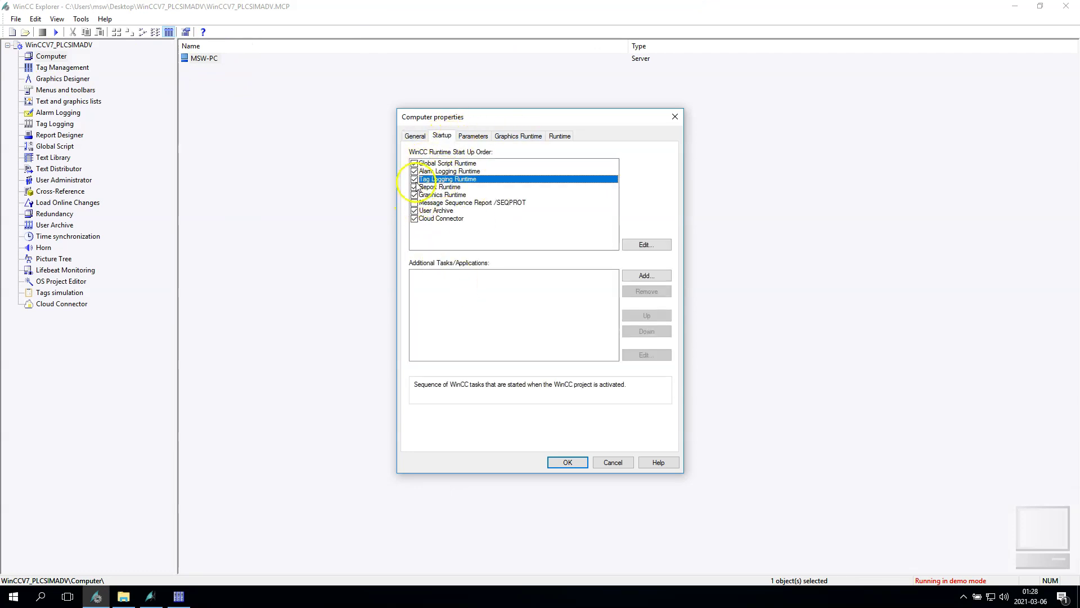
left_click(567, 462)
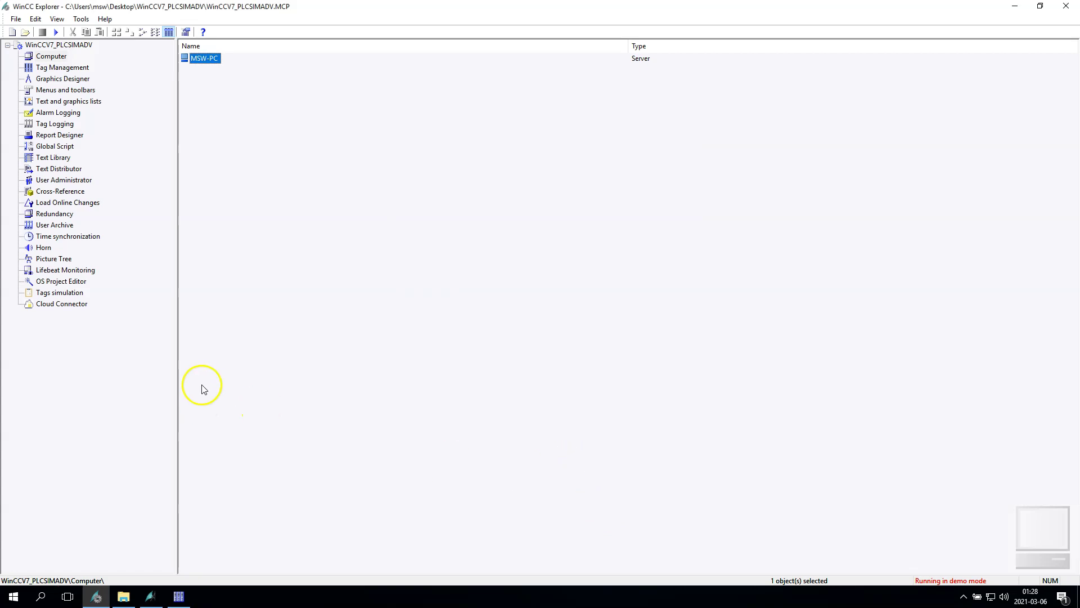
Step: Open the Tags simulation editor from the project tree
double_click(59, 294)
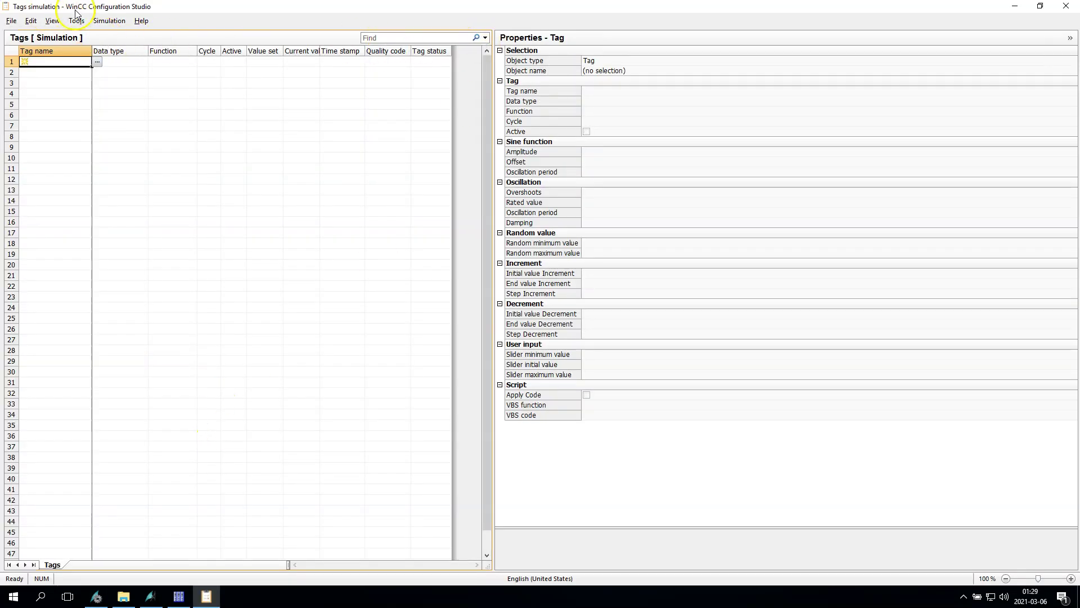
left_click(11, 20)
left_click(256, 158)
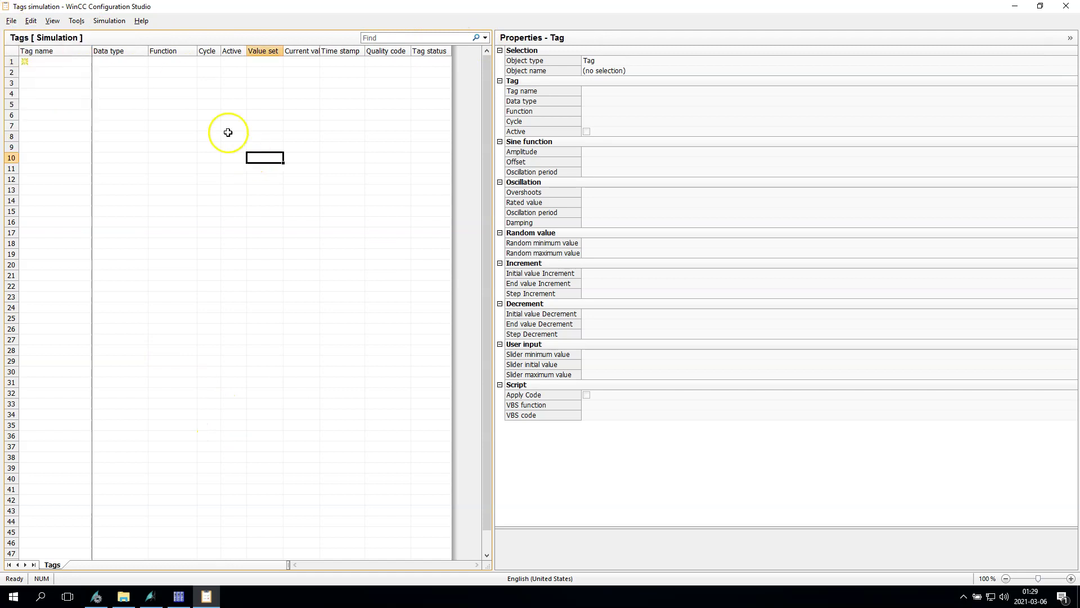
Step: Add the internal tag Pressure1 from the Trends group to the simulation and fill the series down to Pressure10
left_click(81, 62)
left_click(99, 63)
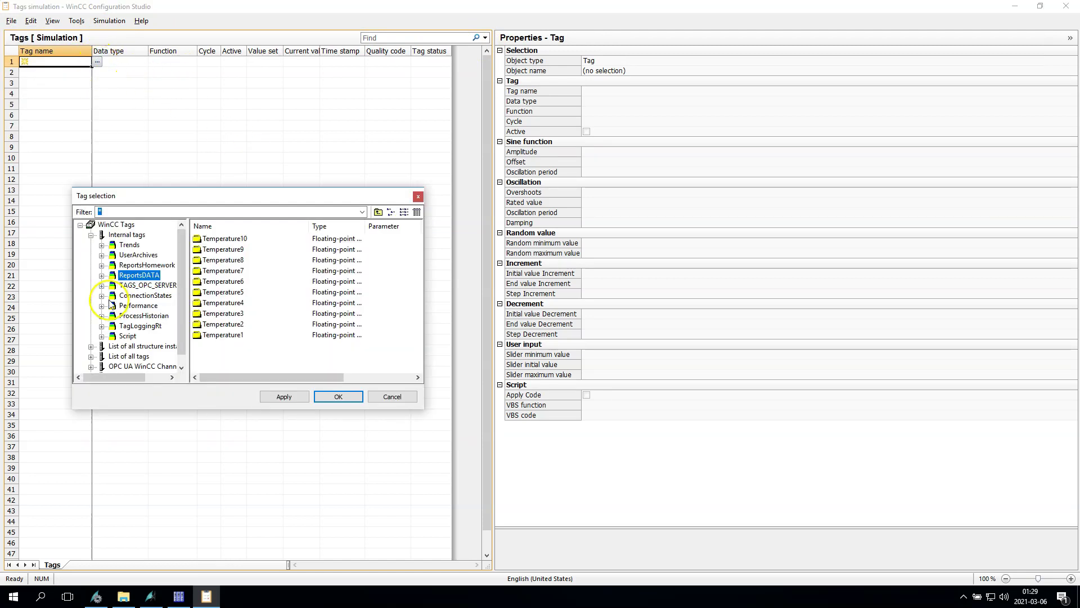
left_click(129, 245)
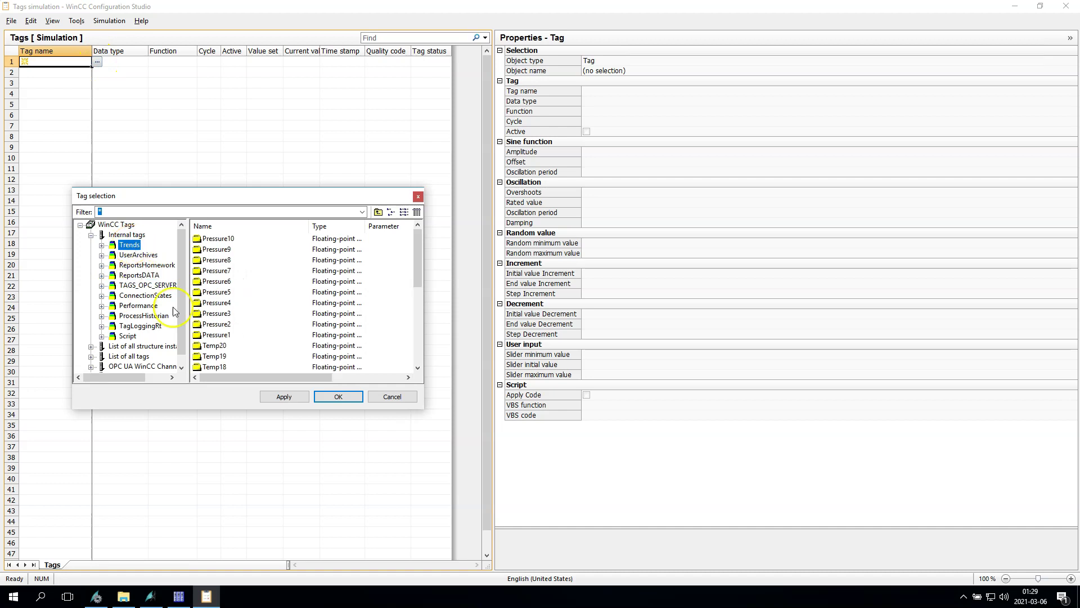
left_click(235, 227)
scroll(252, 261, "down", 4)
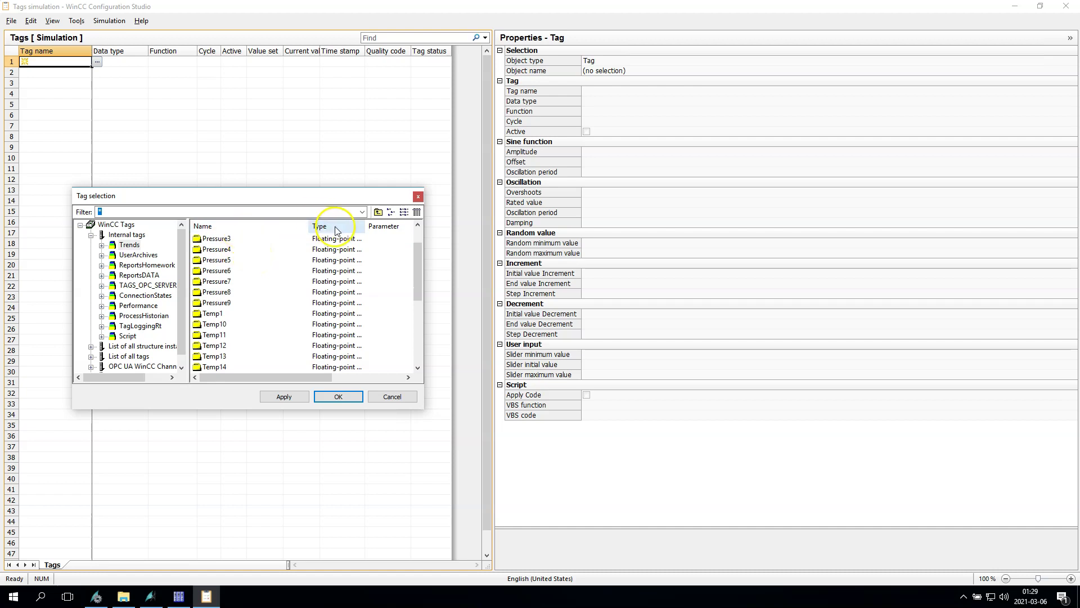
left_click_drag(315, 377, 387, 377)
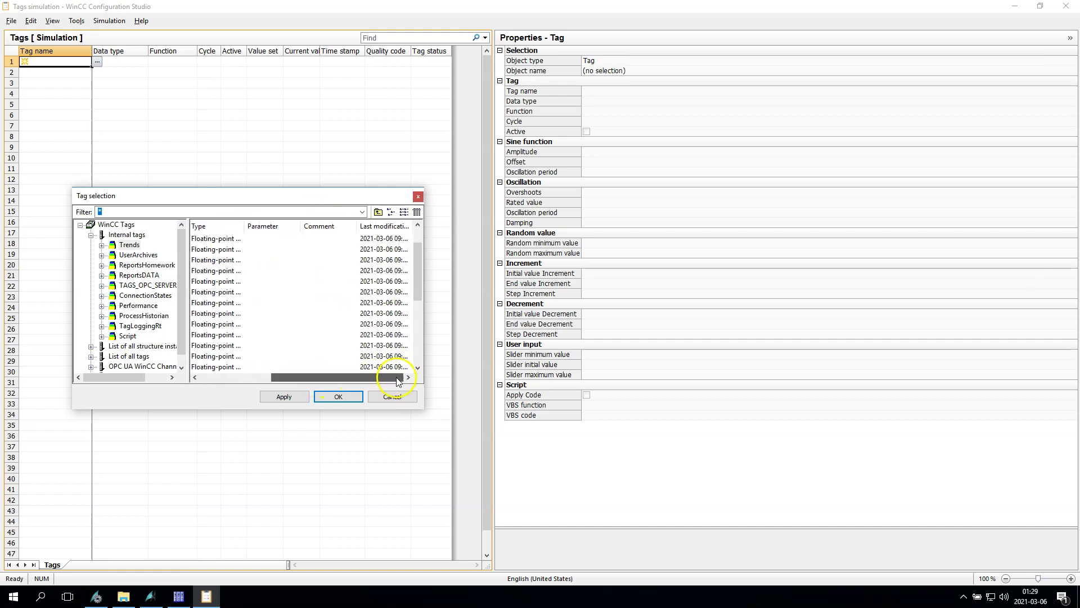
left_click(387, 227)
left_click(222, 337)
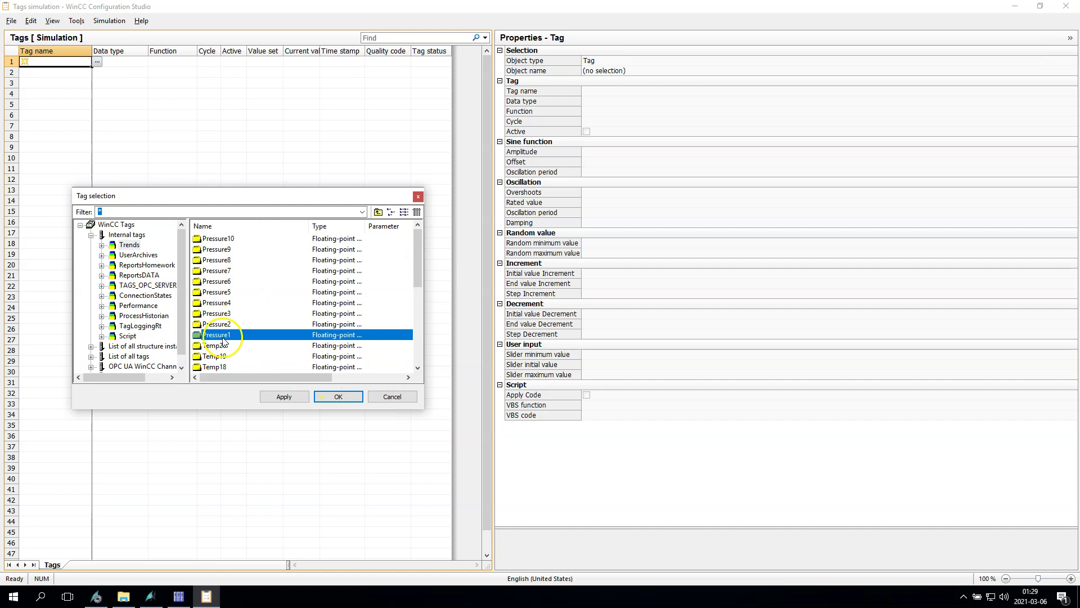
left_click(341, 397)
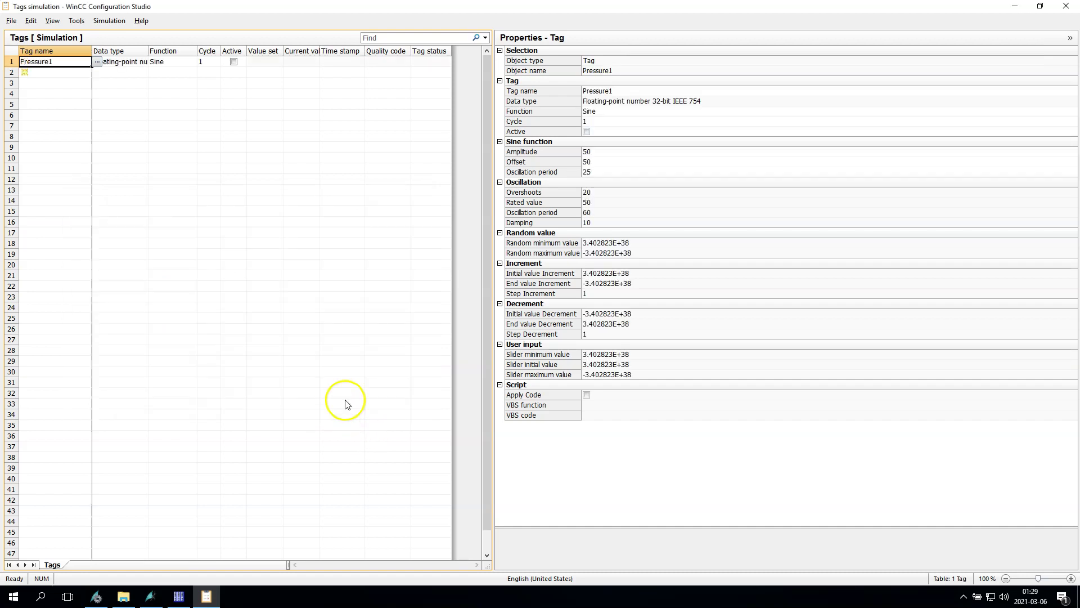
left_click_drag(89, 67, 82, 162)
Step: Add Temp1 to the simulation, fill the series down to Temp20, and adjust the Data type and Tag name column widths
left_click(73, 170)
left_click(97, 169)
scroll(295, 286, "down", 5)
double_click(221, 366)
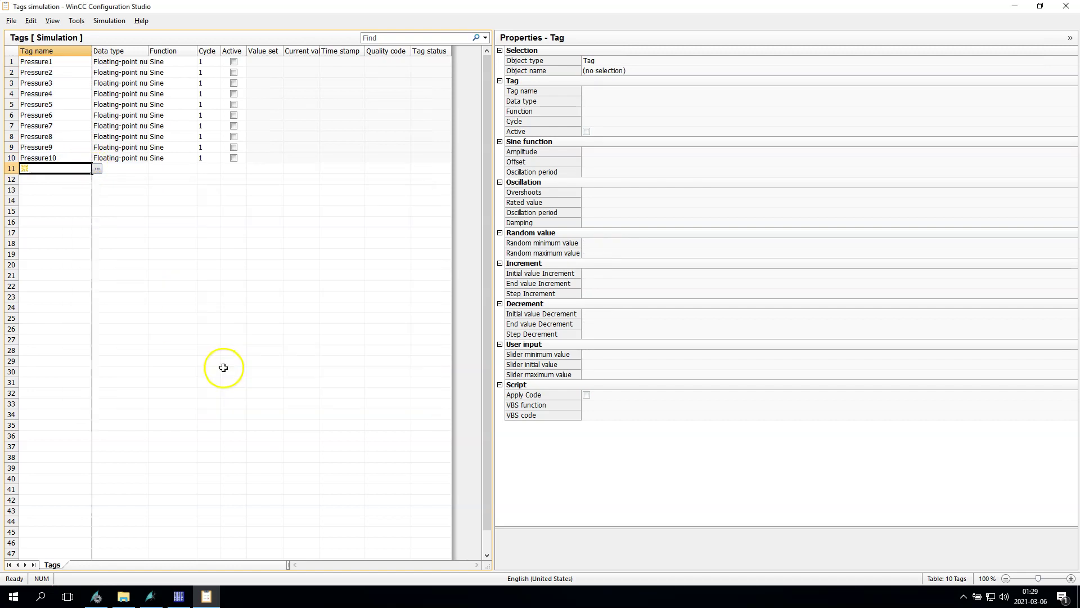
left_click_drag(91, 175, 77, 373)
mouse_move(148, 51)
left_mouse_down()
mouse_move(235, 50)
mouse_move(165, 50)
left_mouse_up()
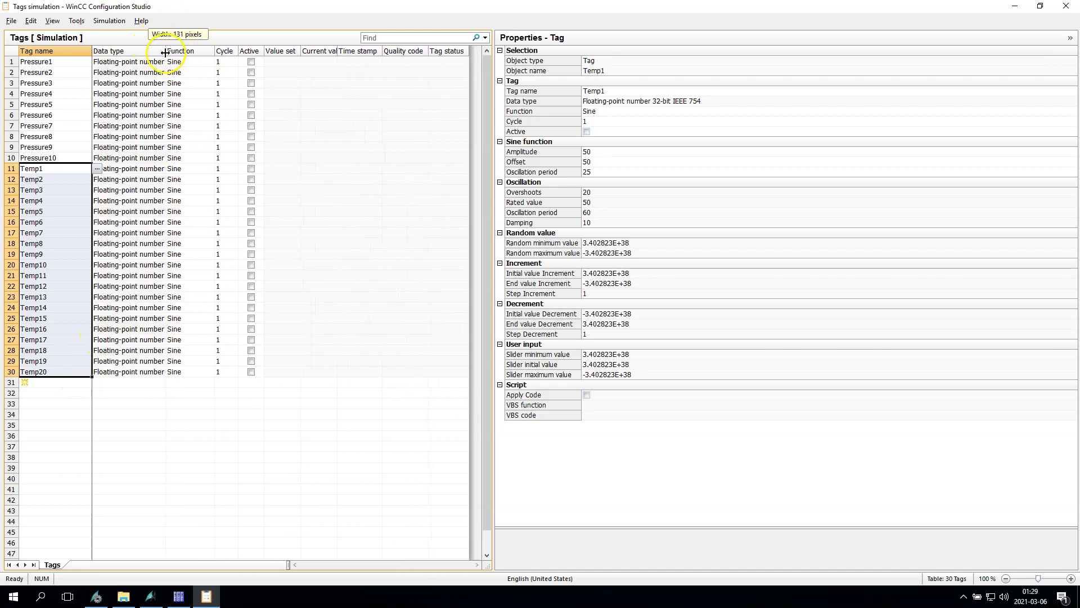
left_click_drag(91, 50, 74, 52)
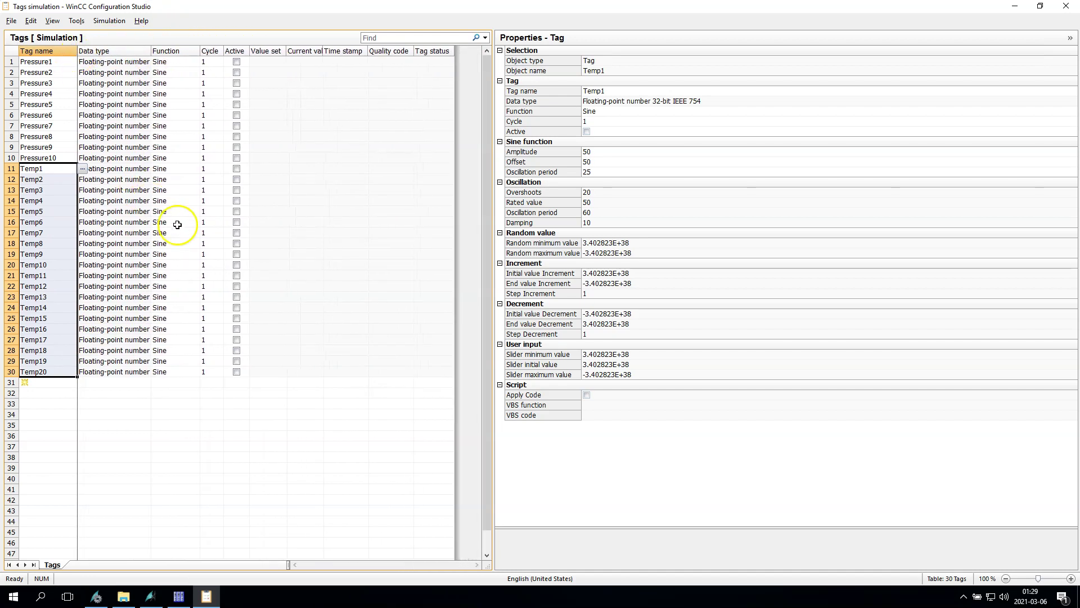
Step: Set the simulation function of Temp1 through Temp20 to Increment and adjust the Function column width
left_click(9, 59)
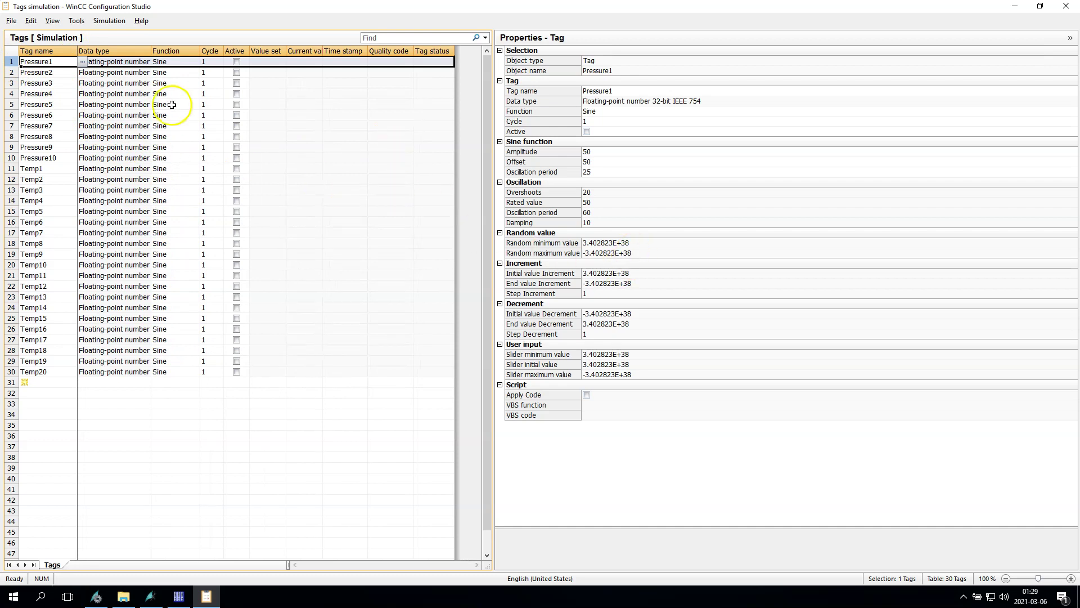
left_click(170, 63)
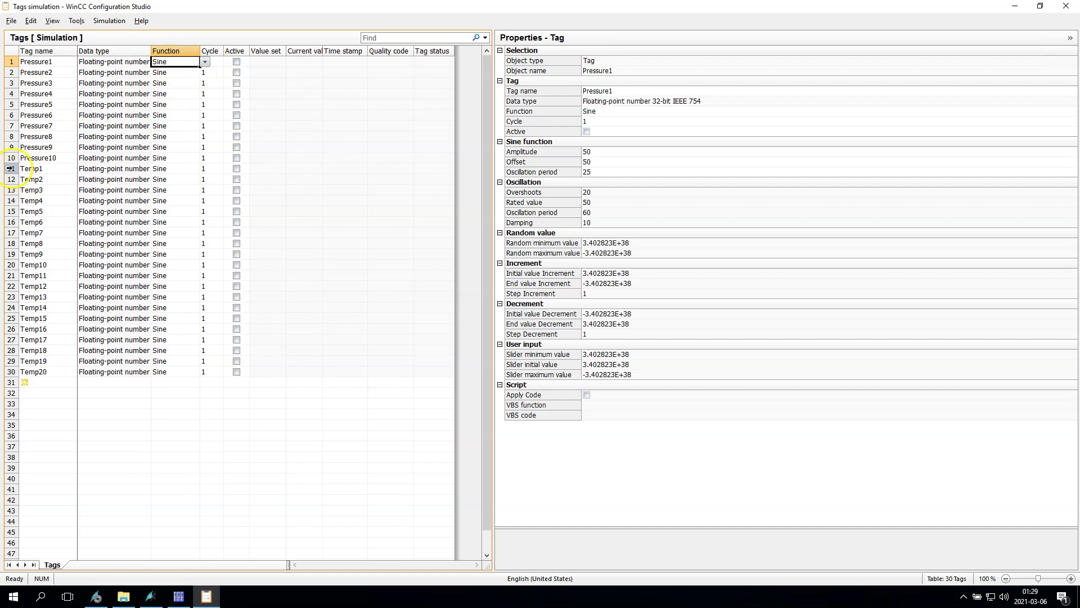
left_click(10, 168)
left_click(178, 170)
left_click(205, 169)
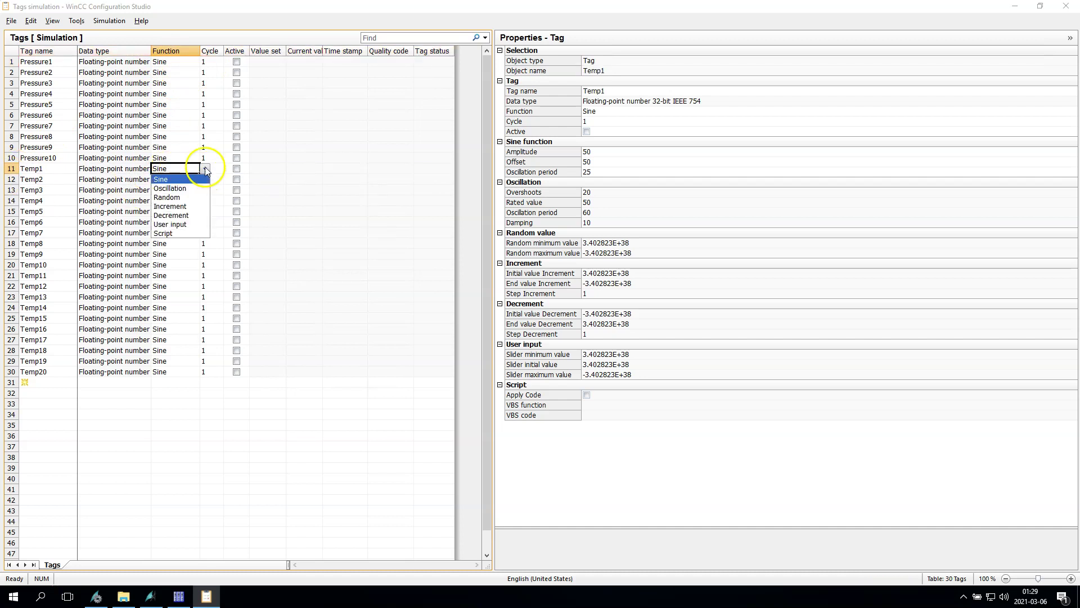
left_click(180, 205)
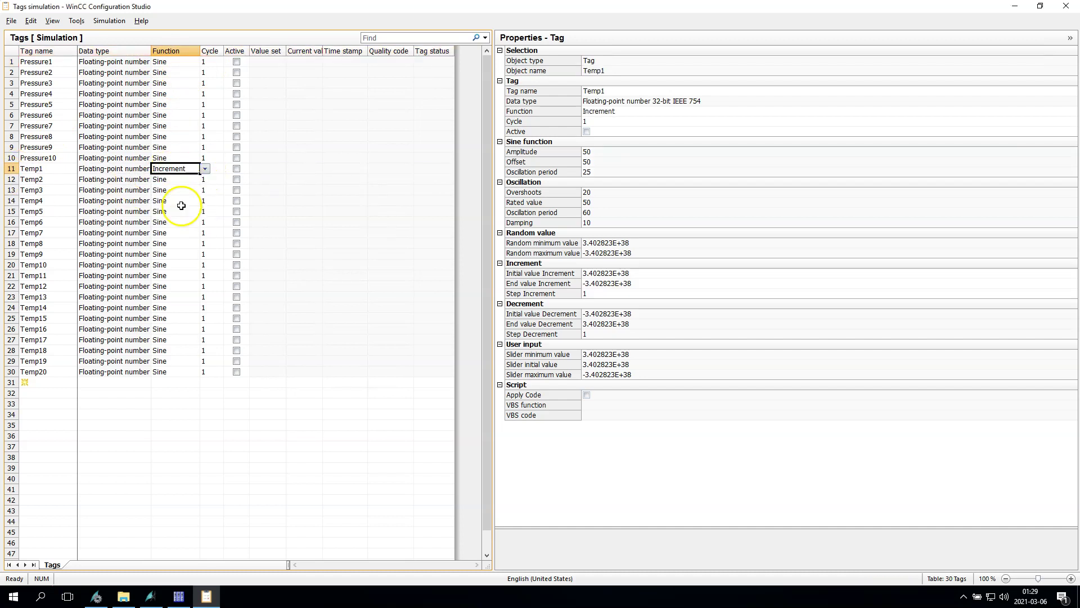
left_click_drag(188, 51, 225, 51)
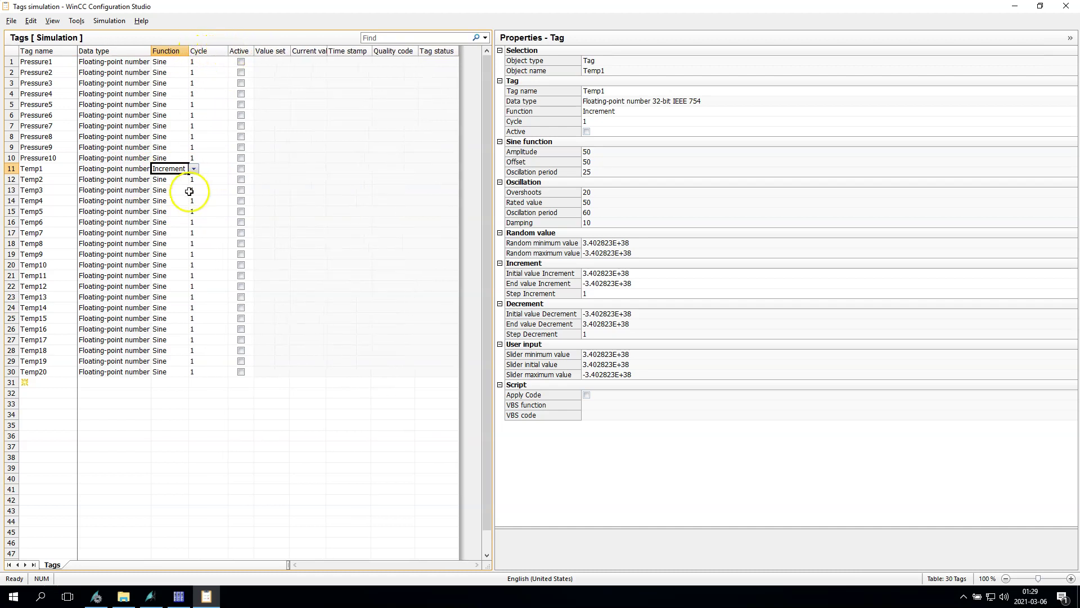
left_click_drag(188, 175, 174, 377)
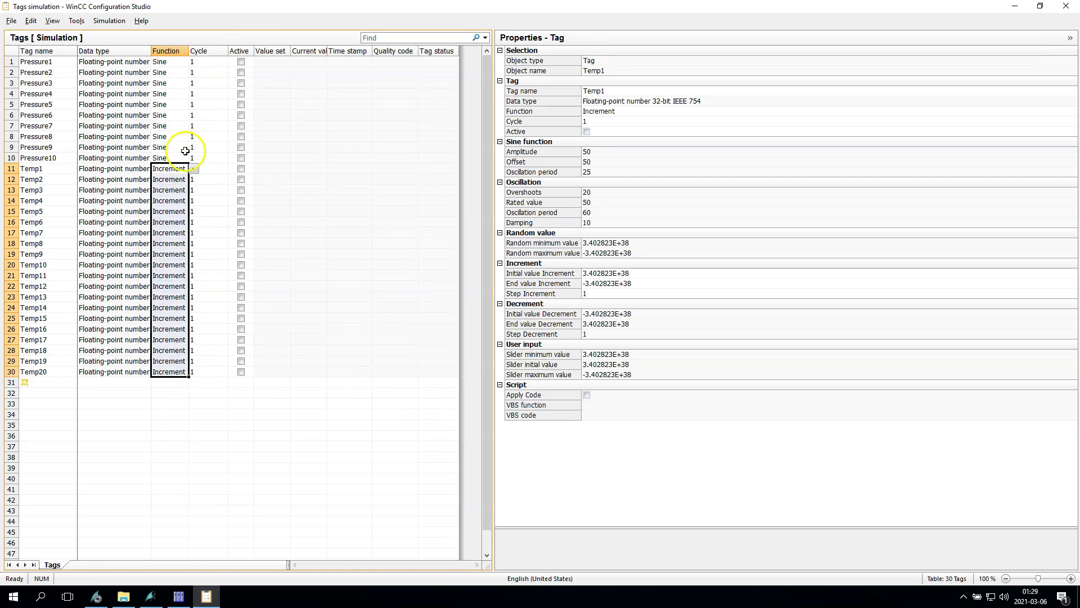
left_click_drag(189, 51, 218, 51)
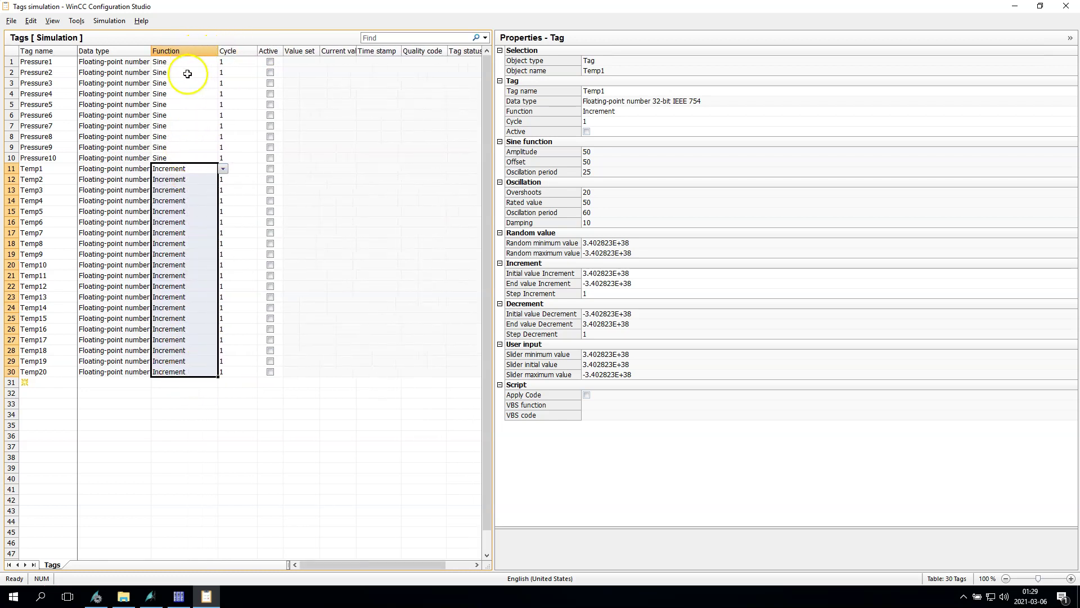
Step: Set the simulation function of Pressure5 to Random and fill it down through Pressure10
left_click(173, 61)
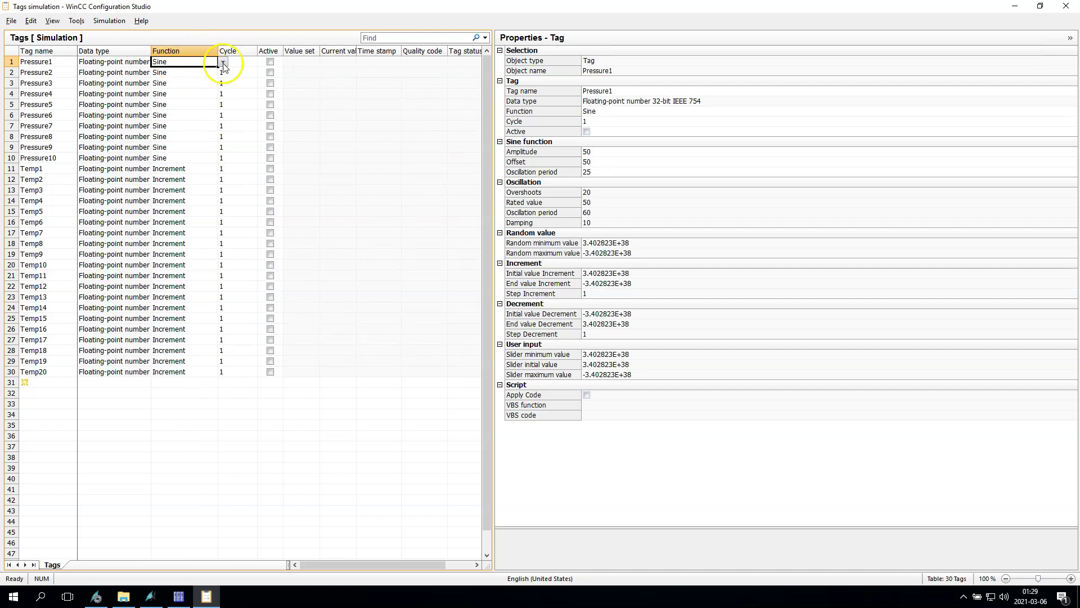
left_click(199, 104)
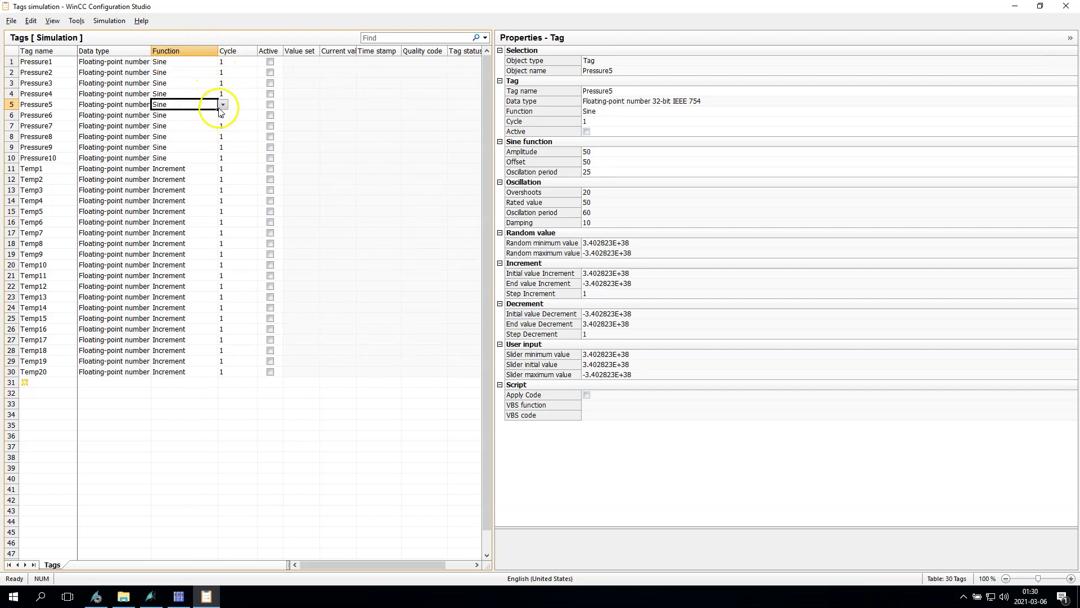
left_click(223, 105)
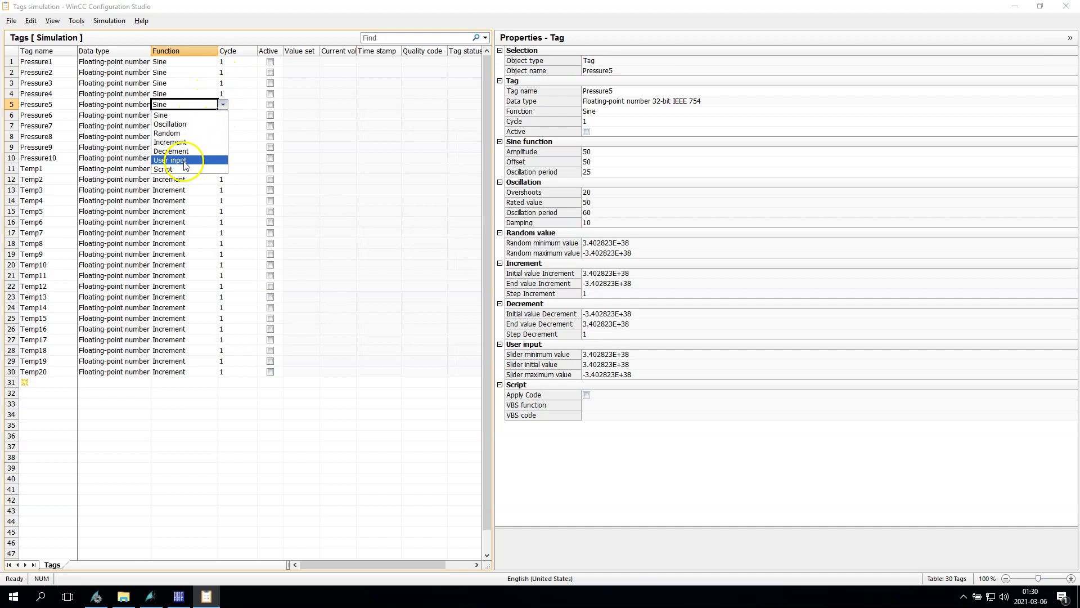
left_click(179, 134)
left_click_drag(218, 111, 205, 162)
Step: Set the simulation function of Pressure7 through Pressure10 to Oscillation
left_click(200, 125)
left_click(223, 126)
left_click(179, 145)
Step: Edit the sine amplitude and oscillation period of Pressure2
left_click(206, 72)
left_click(601, 151)
left_click(598, 172)
right_click(212, 51)
key("Escape")
Step: Set the random minimum value of Pressure5 to -0.9 and its random maximum value to 9.9
key("Right")
key("Down")
key("Down")
key("Down")
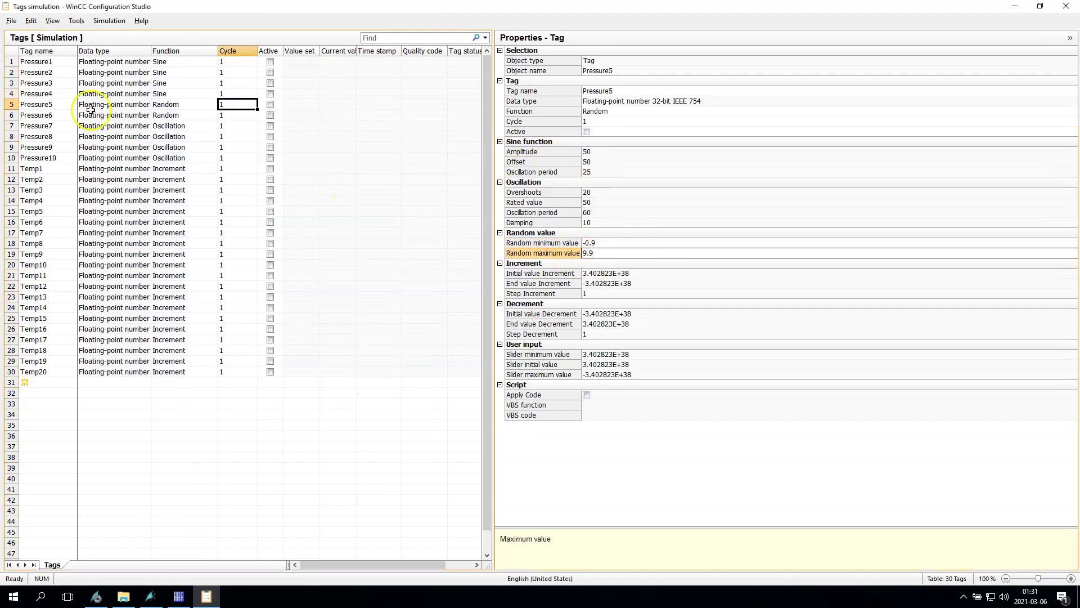
Step: Edit the oscillation overshoots and rated value of Pressure9
left_click(236, 147)
left_click(608, 192)
left_click(607, 202)
Step: Set the initial increment value of Temp1 through Temp20 to 0 and activate the simulation of Pressure1
key("Down")
key("Down")
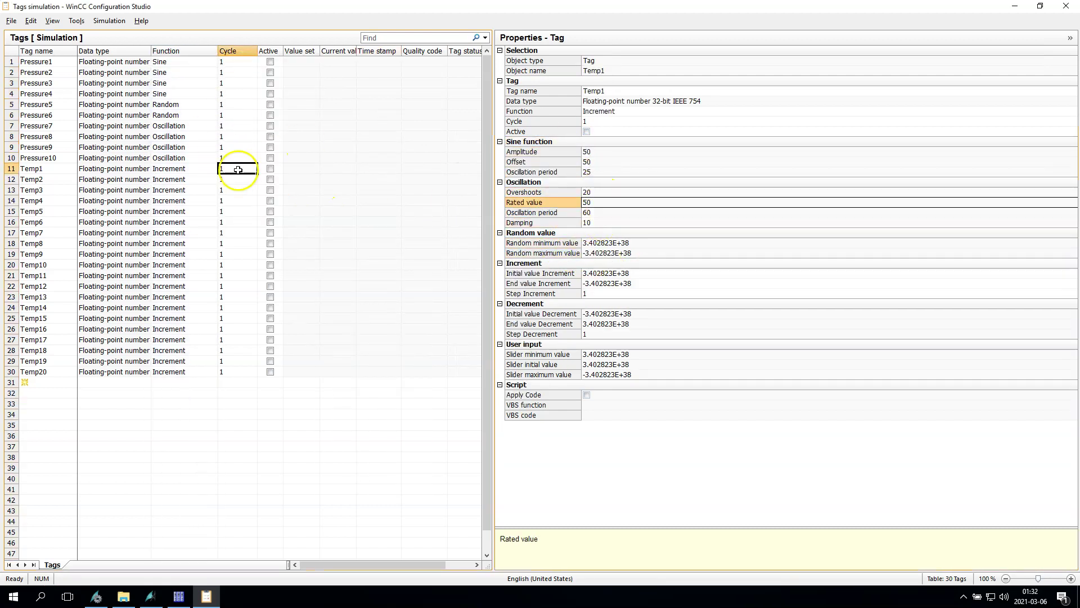
key("End")
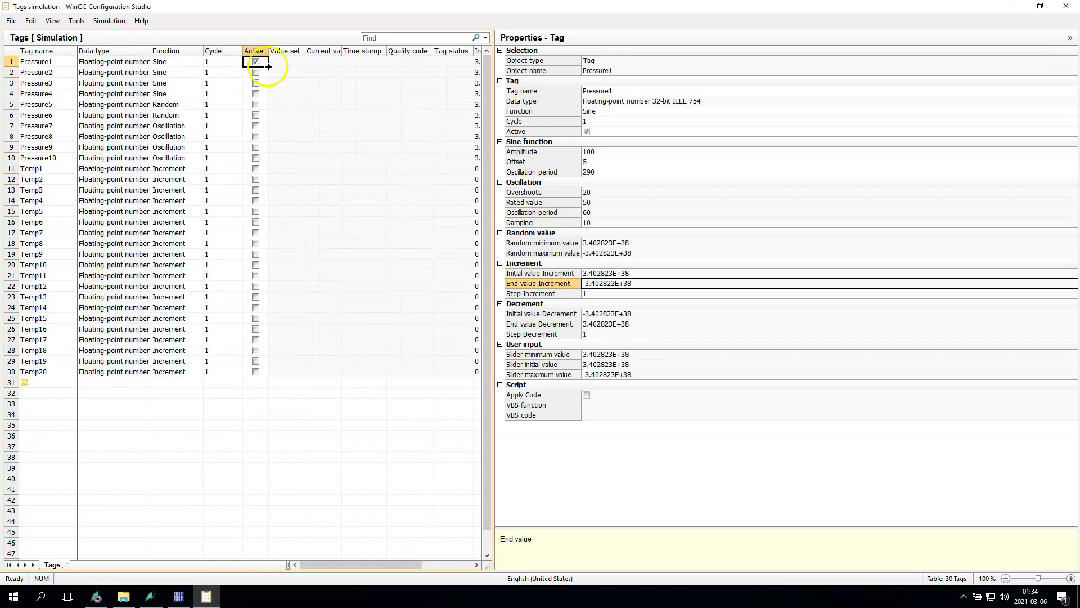
Step: Activate the simulation of all remaining tags through Temp20 and save the simulation as Sim_Trends
key("ctrl+s")
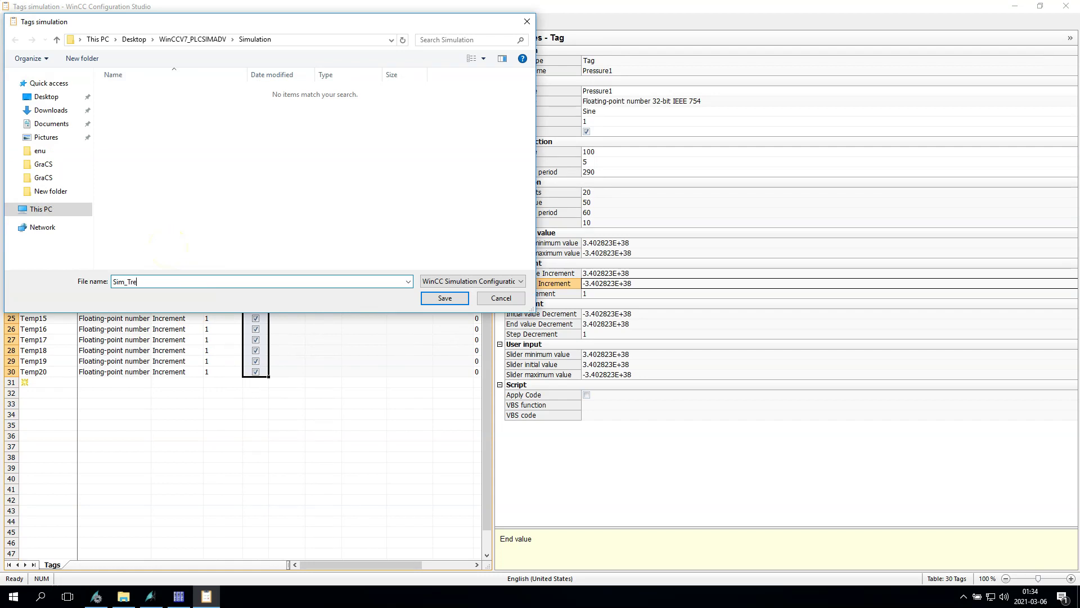
left_click(442, 298)
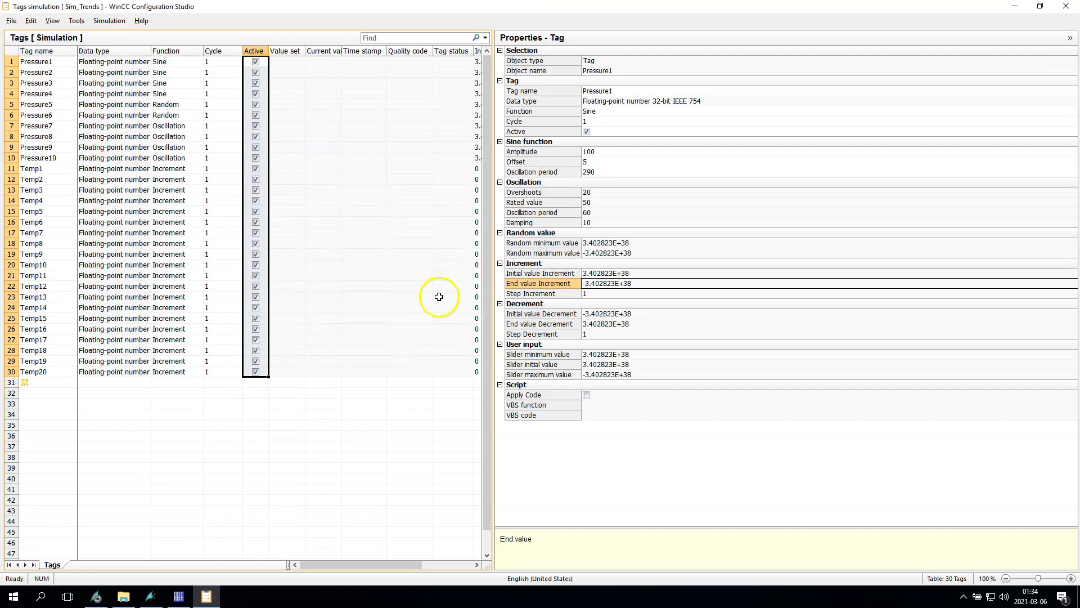
Step: Switch to Graphics Designer, start runtime for the Trends picture and accept the demo mode notice
left_click(151, 596)
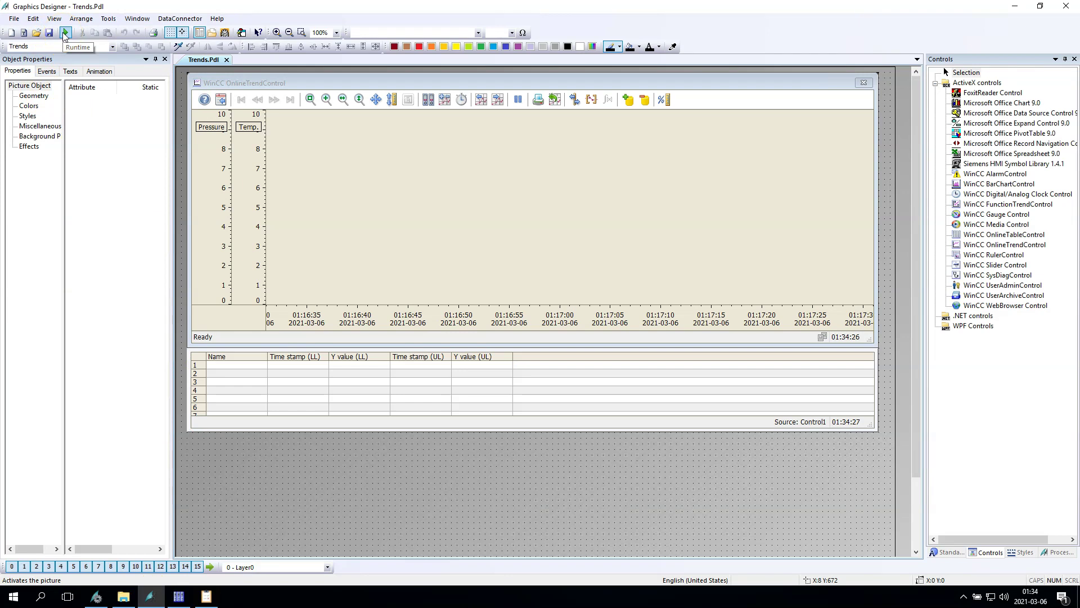
left_click(64, 32)
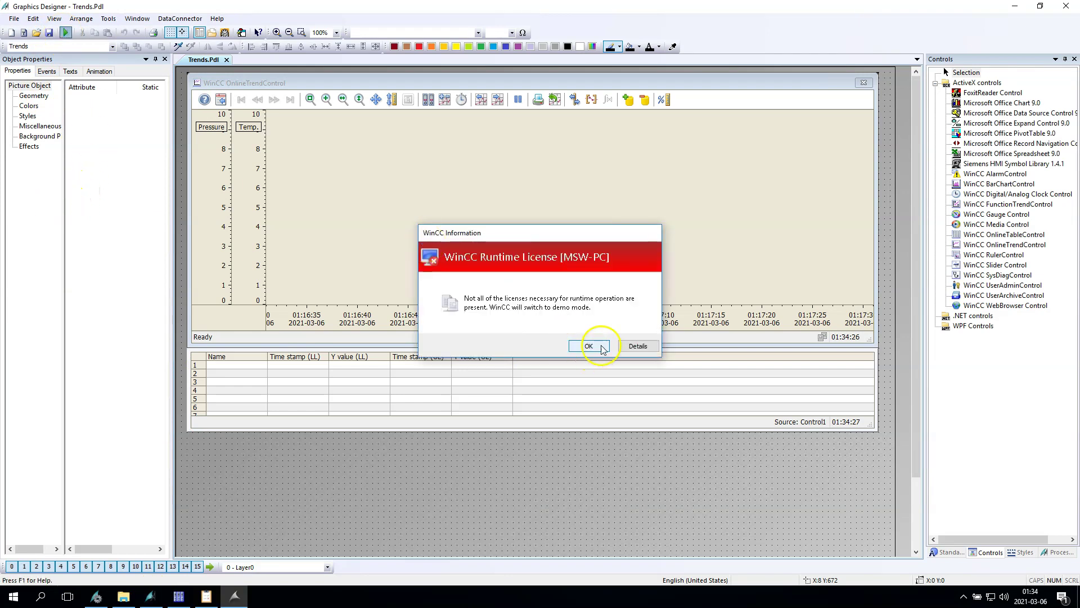
left_click(589, 346)
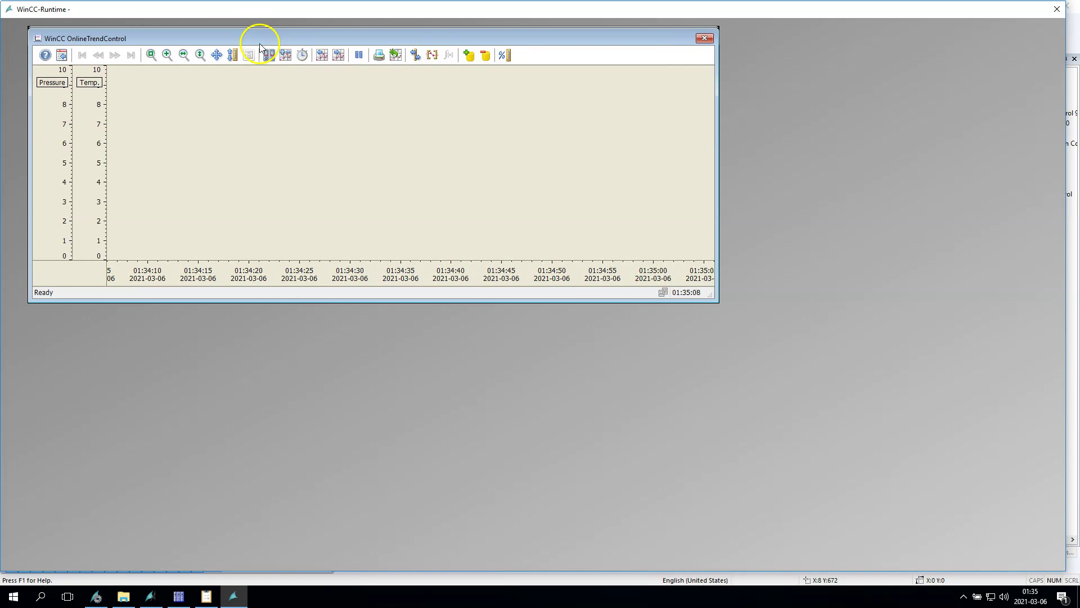
Step: Switch to the tags simulation, start it and check the current values of the pressure and temperature tags
left_click(204, 598)
left_click(108, 21)
left_click(114, 37)
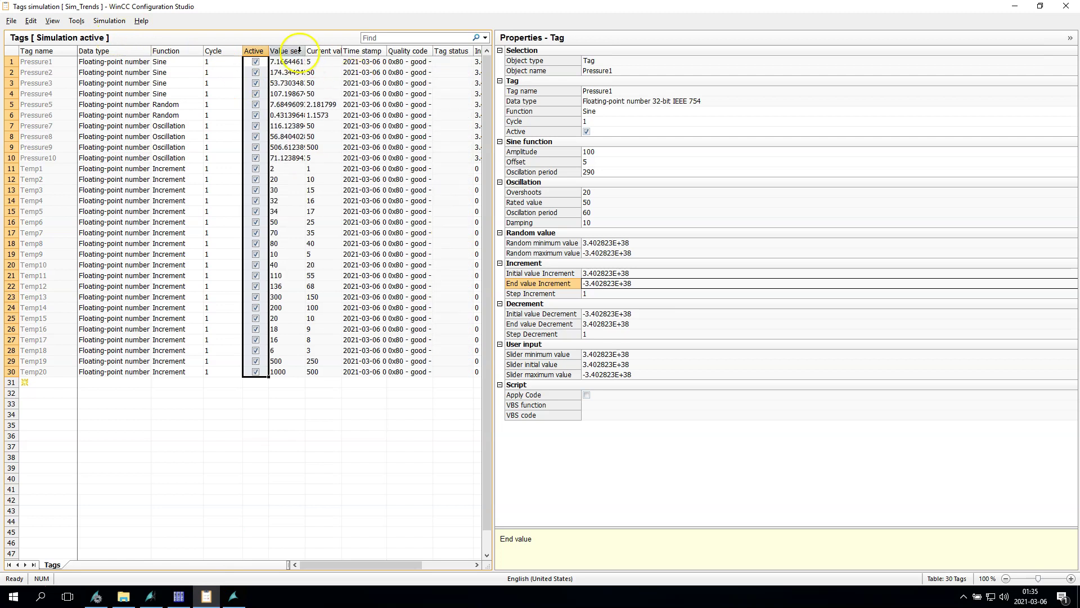
left_click_drag(306, 50, 304, 373)
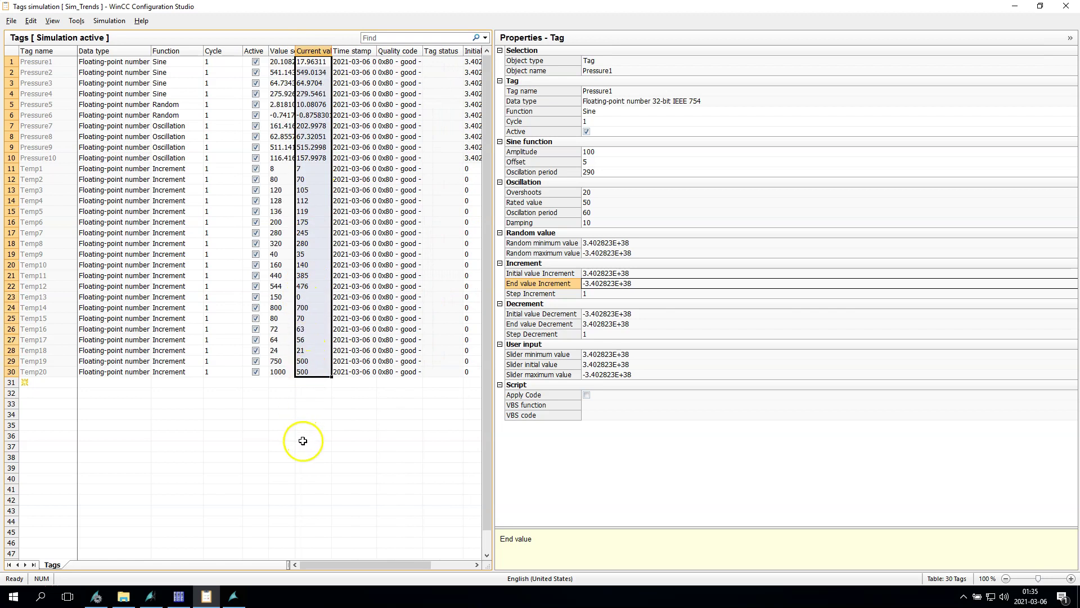
left_click(302, 440)
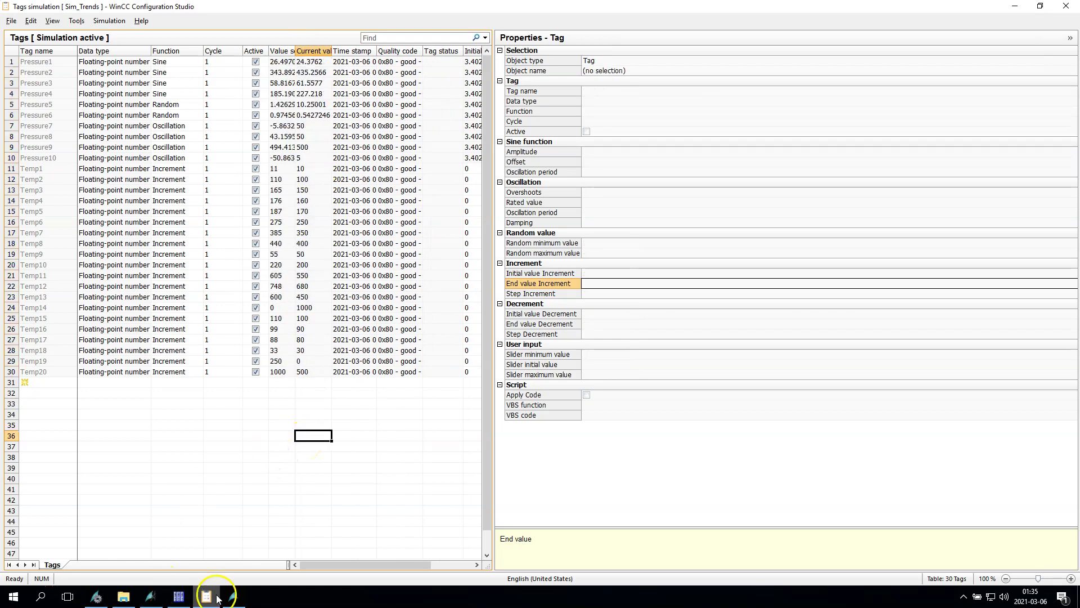
Step: In WinCC Runtime, connect Trend1 of the trend control to the archive tag Trends_water\Temp1
left_click(233, 597)
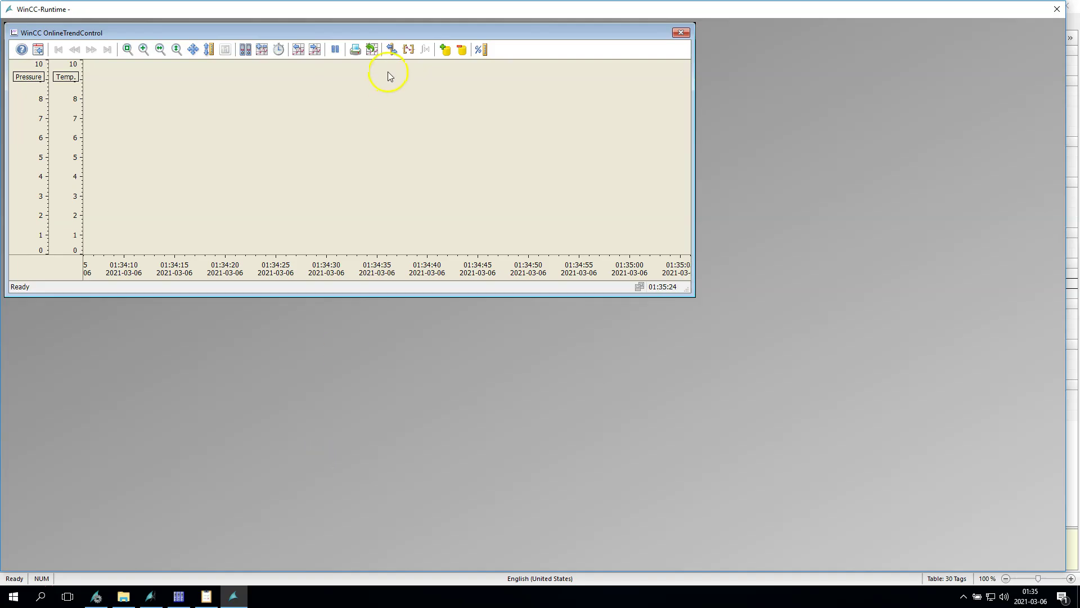
left_click(245, 51)
left_click(464, 182)
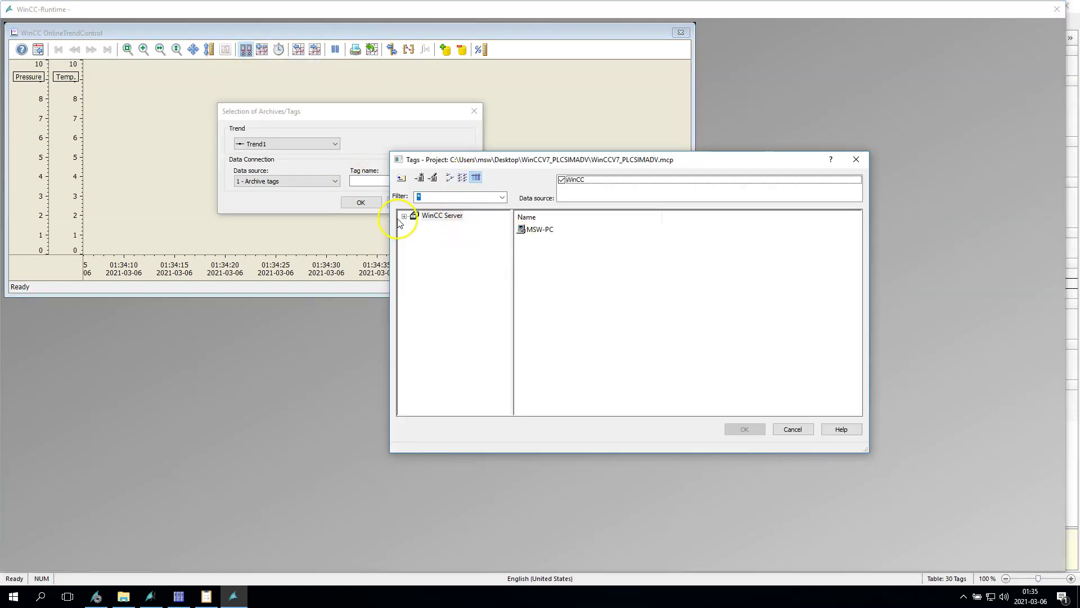
left_click(403, 216)
left_click(414, 226)
double_click(451, 236)
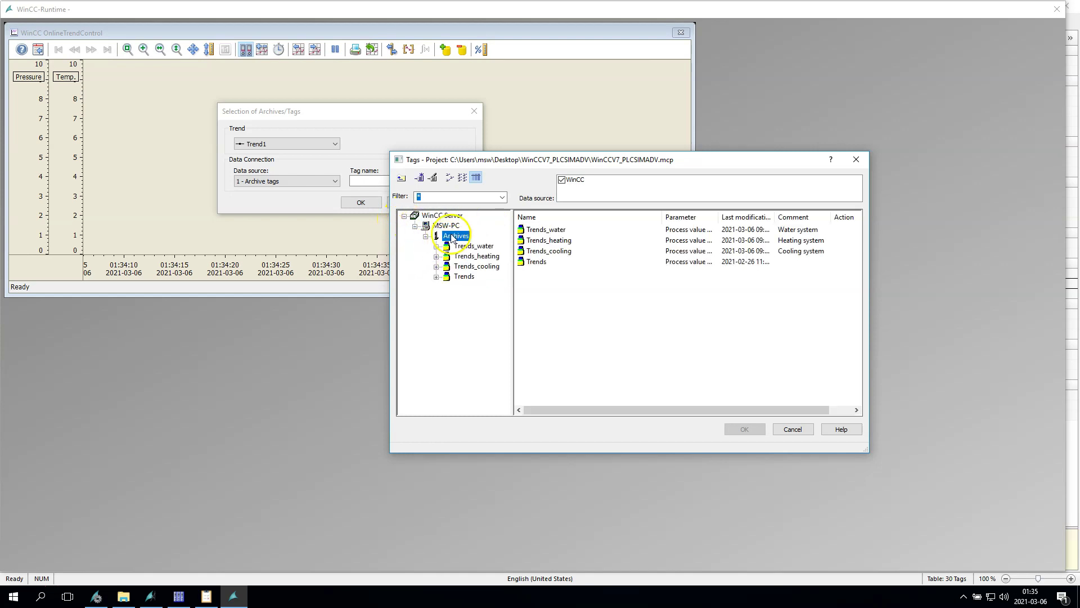
left_click(556, 252)
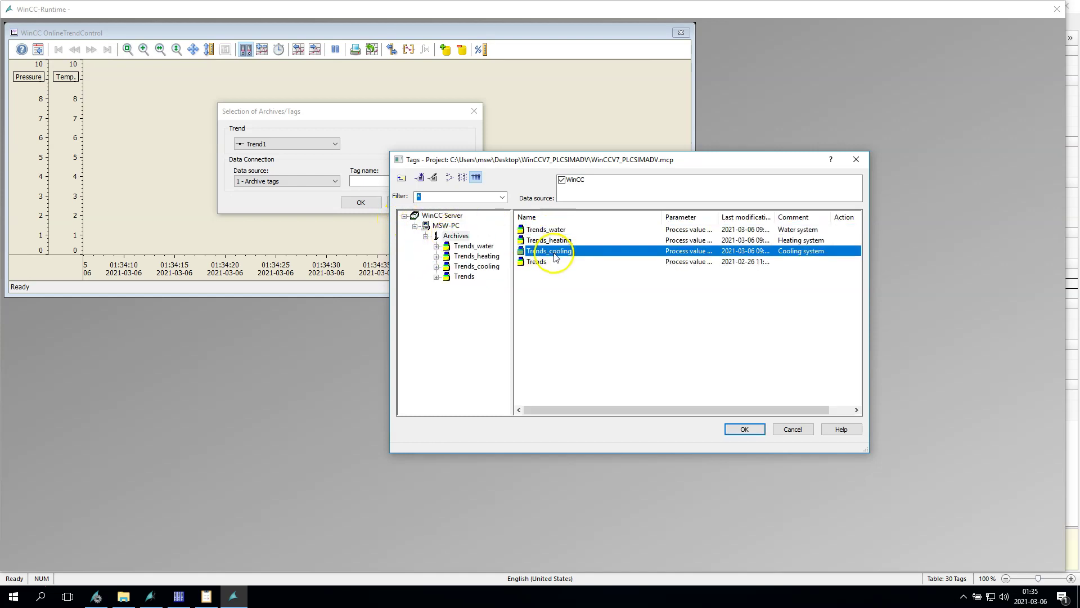
left_click(541, 232)
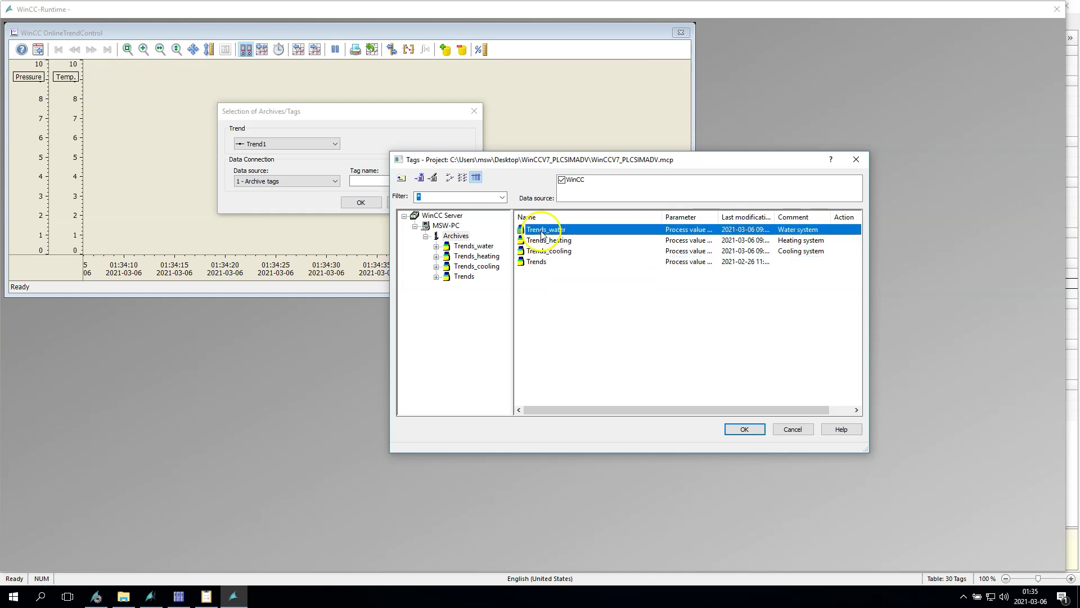
double_click(541, 230)
double_click(536, 275)
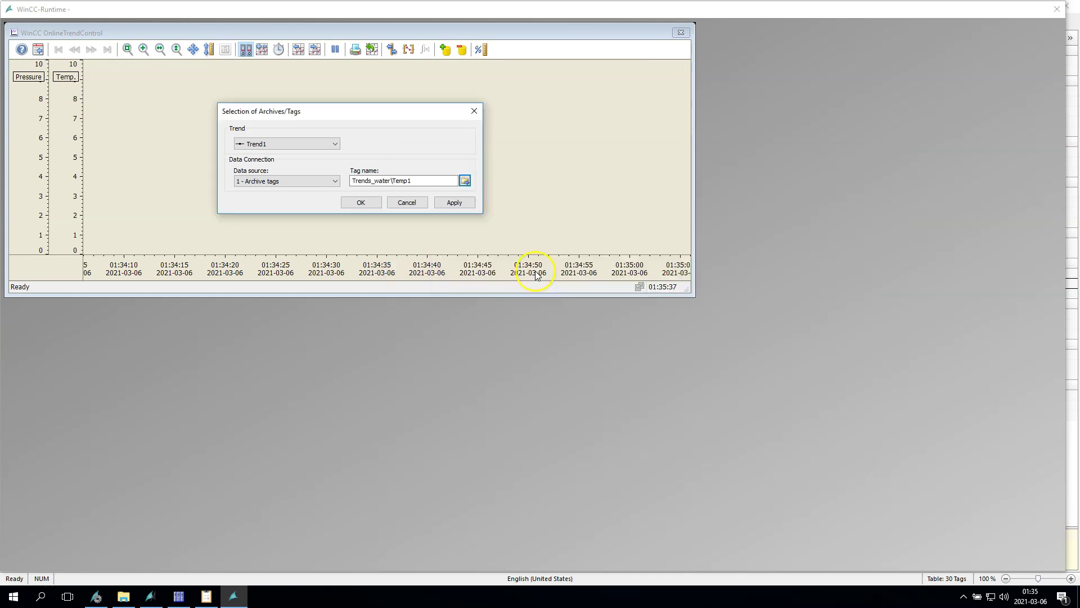
left_click(452, 203)
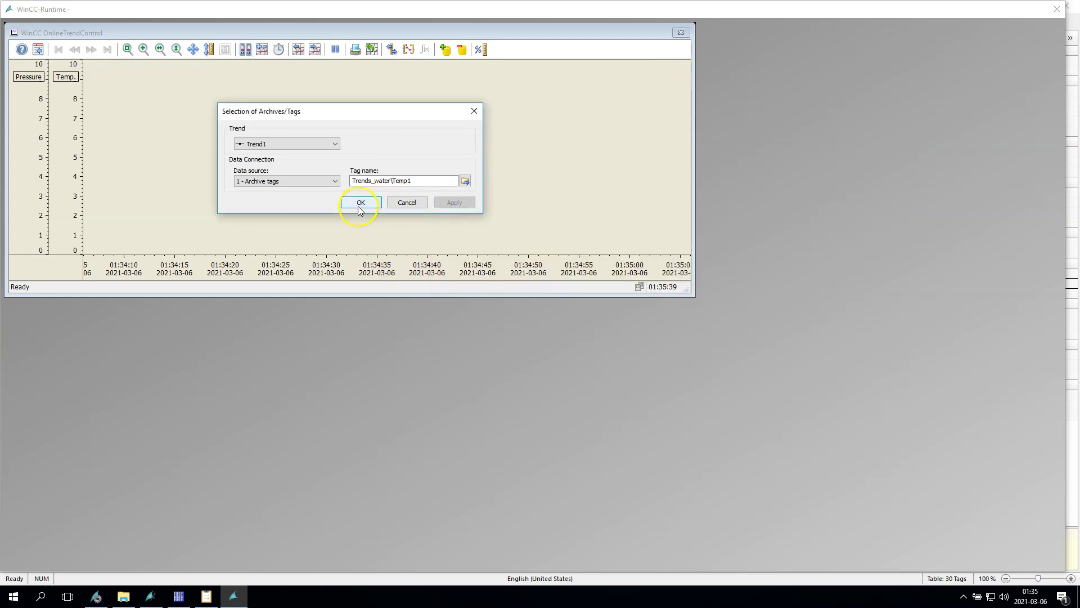
Step: Connect Trend2 to the archive tag Trends_water\Temp3 and close the archive tag selection
left_click(333, 144)
left_click(270, 162)
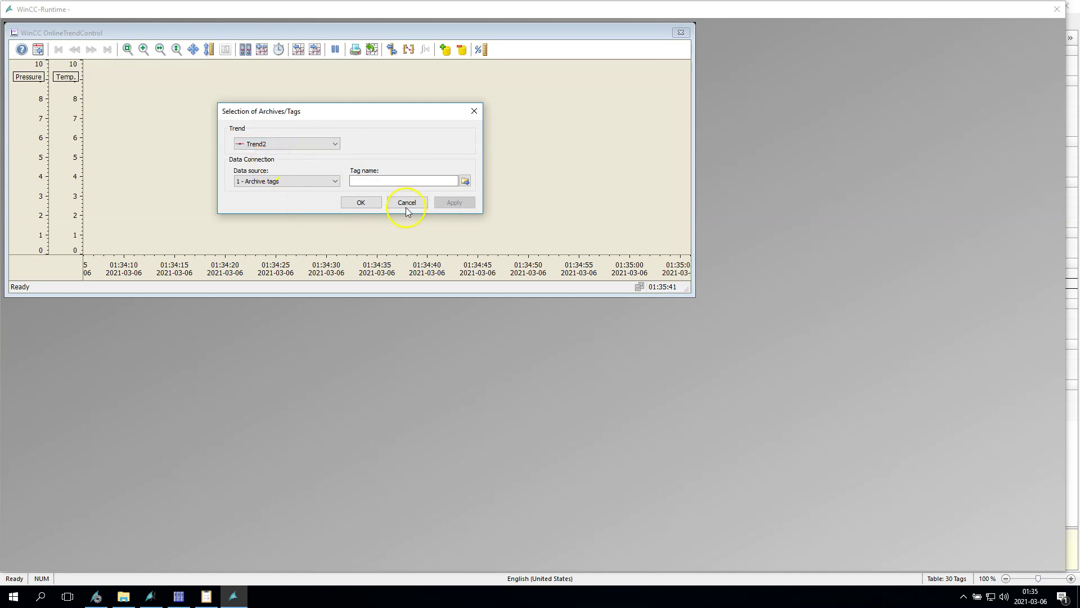
left_click(466, 181)
double_click(541, 252)
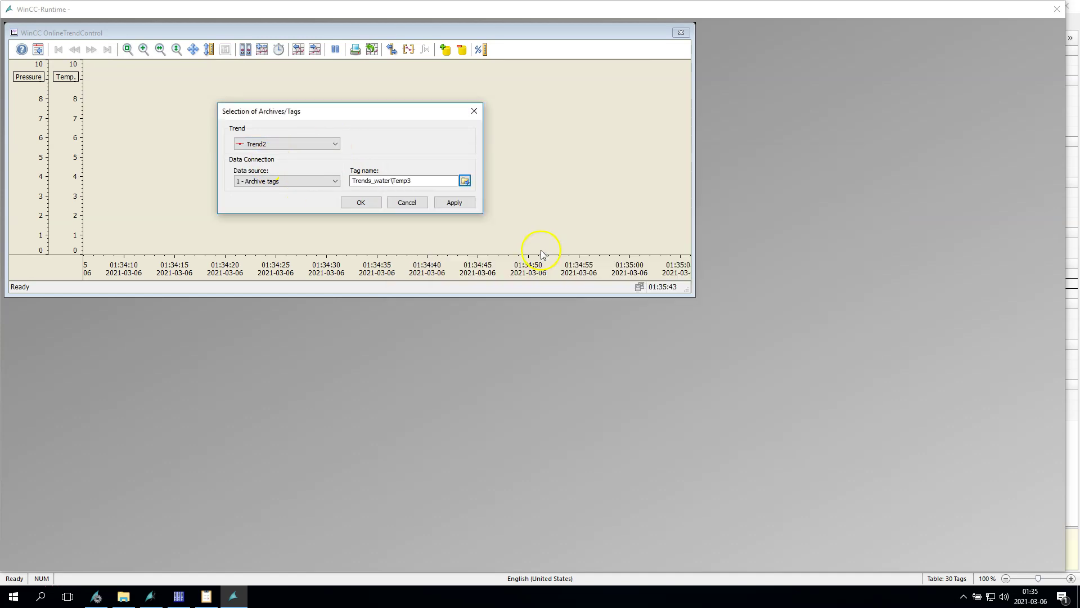
left_click(452, 201)
left_click(360, 202)
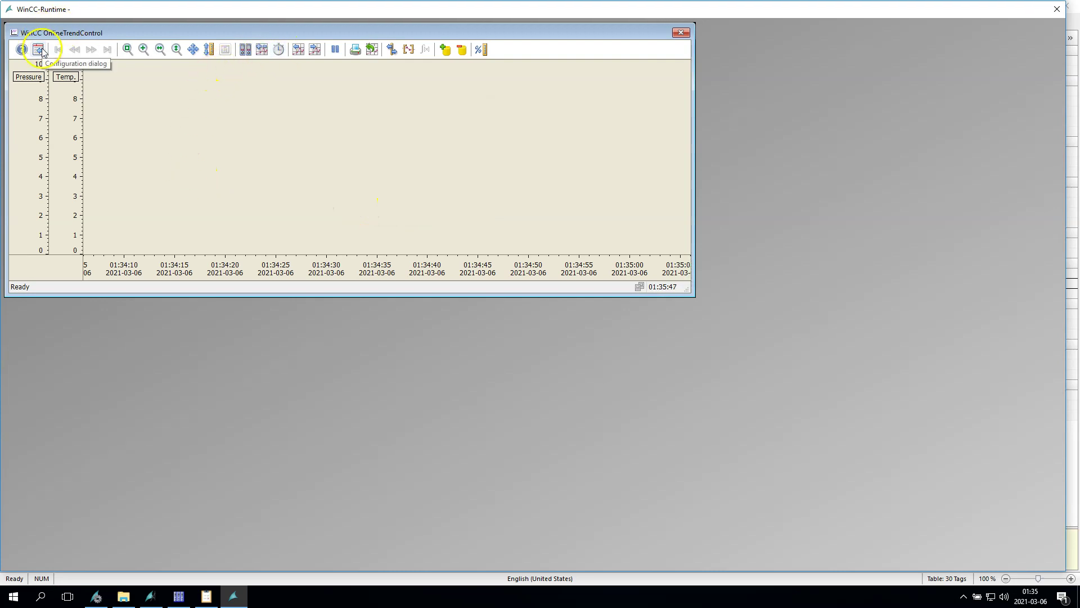
Step: Make Trend1 and Trend2 visible in the trend control
left_click(261, 50)
left_click(297, 107)
left_click(298, 117)
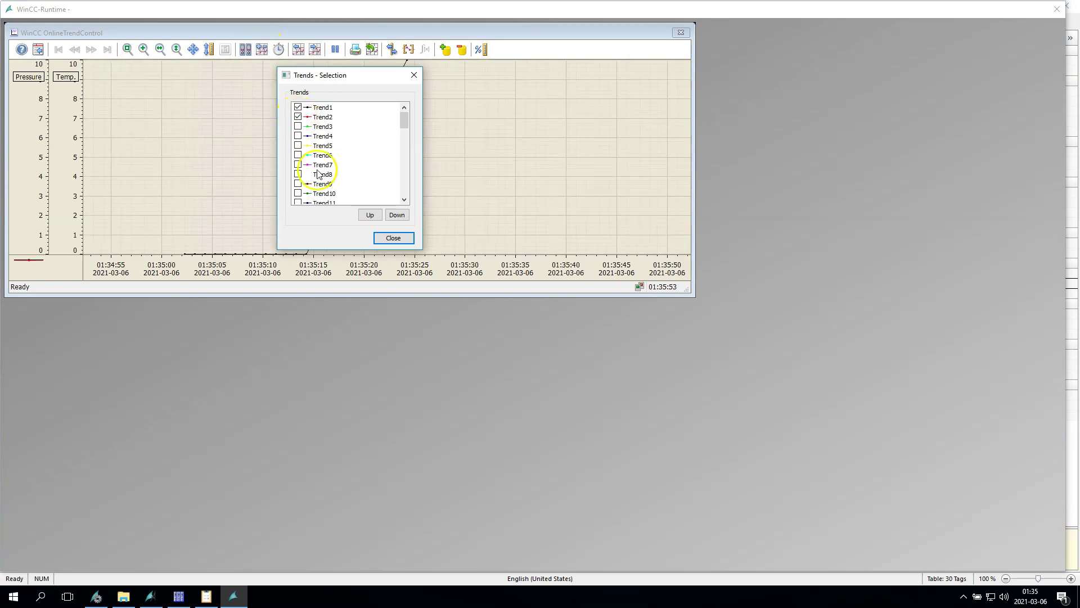
left_click(393, 238)
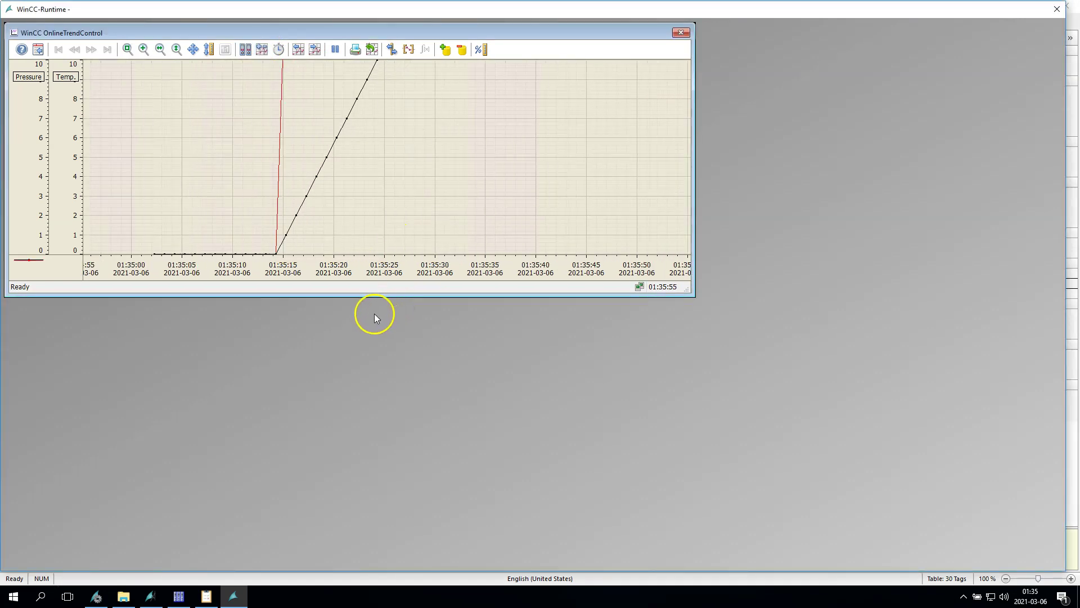
Step: Set the value range of the Pressure and Temperature value axes to automatic
left_click(38, 49)
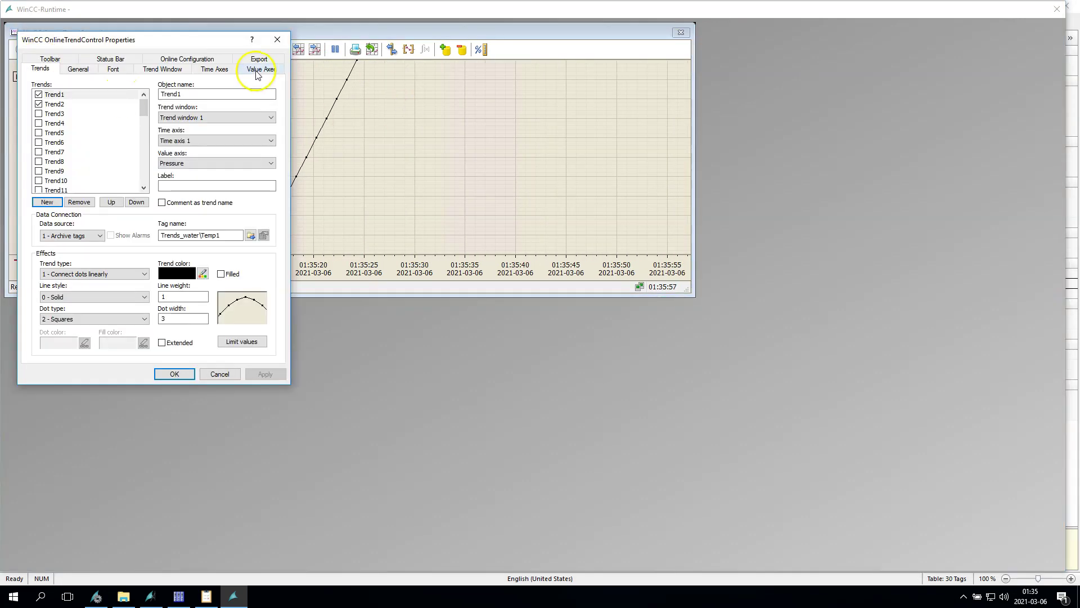
left_click(254, 72)
left_click(162, 219)
left_click(62, 104)
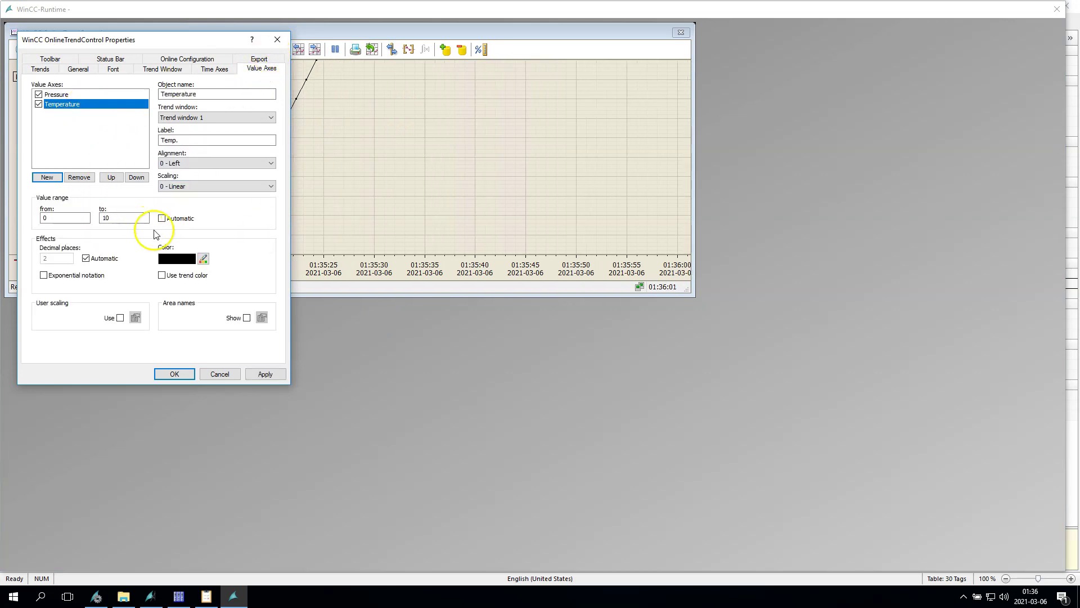
left_click(162, 218)
left_click(261, 376)
left_click(171, 375)
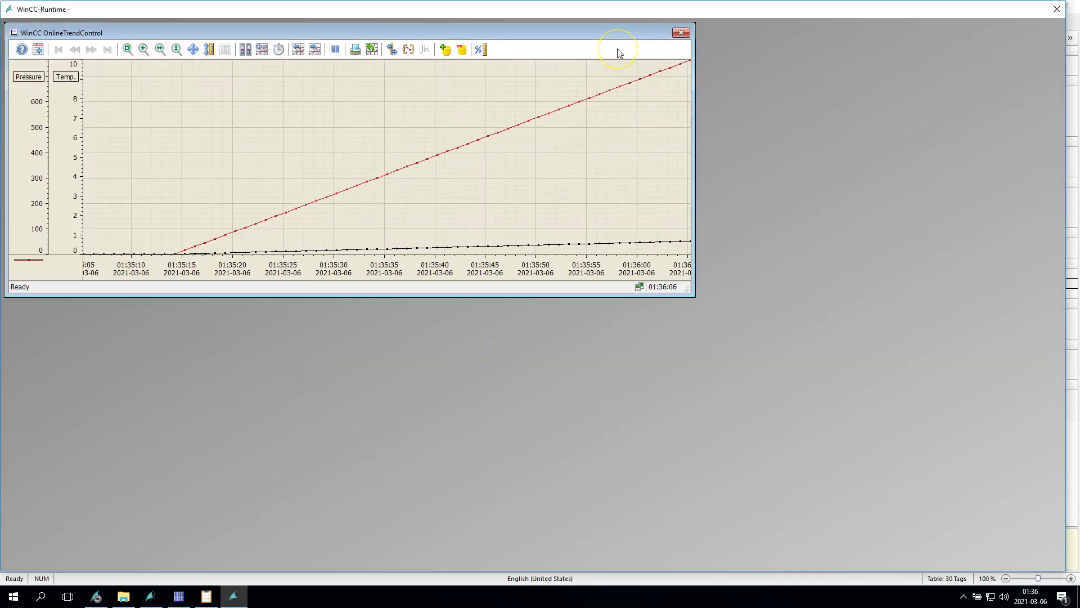
Step: Set the trend time range to 15 x 1 minute and enlarge the trend control to nearly the full width of the runtime picture
left_click(280, 50)
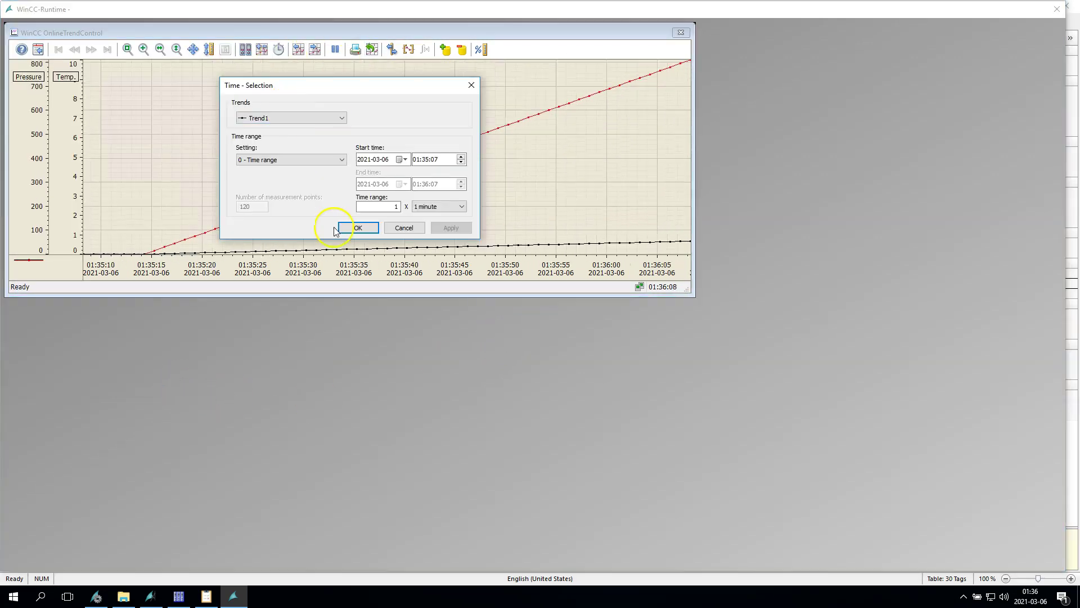
double_click(395, 207)
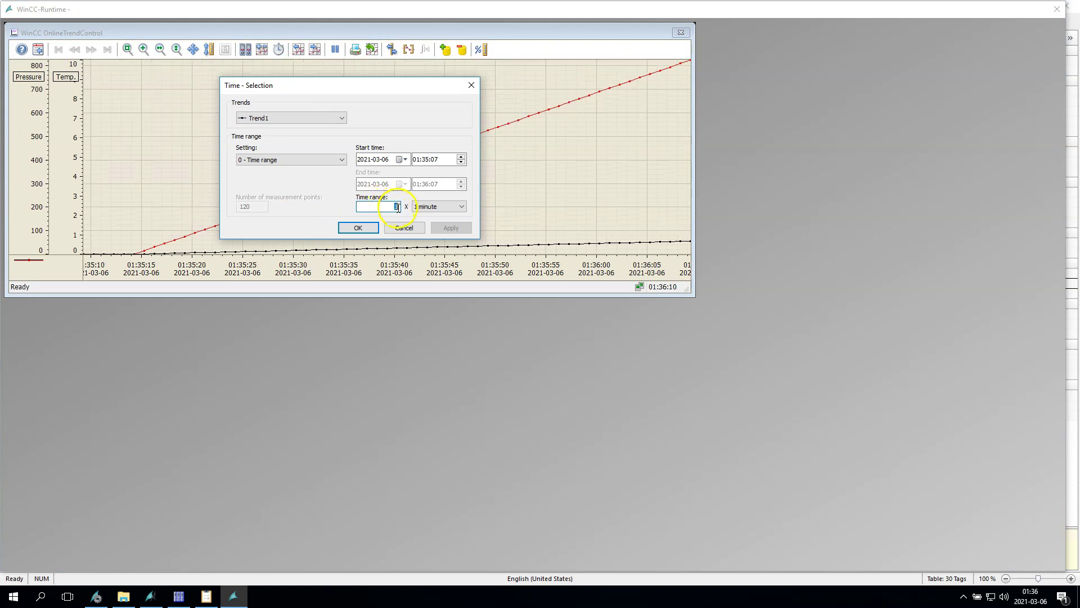
type("15")
key("Return")
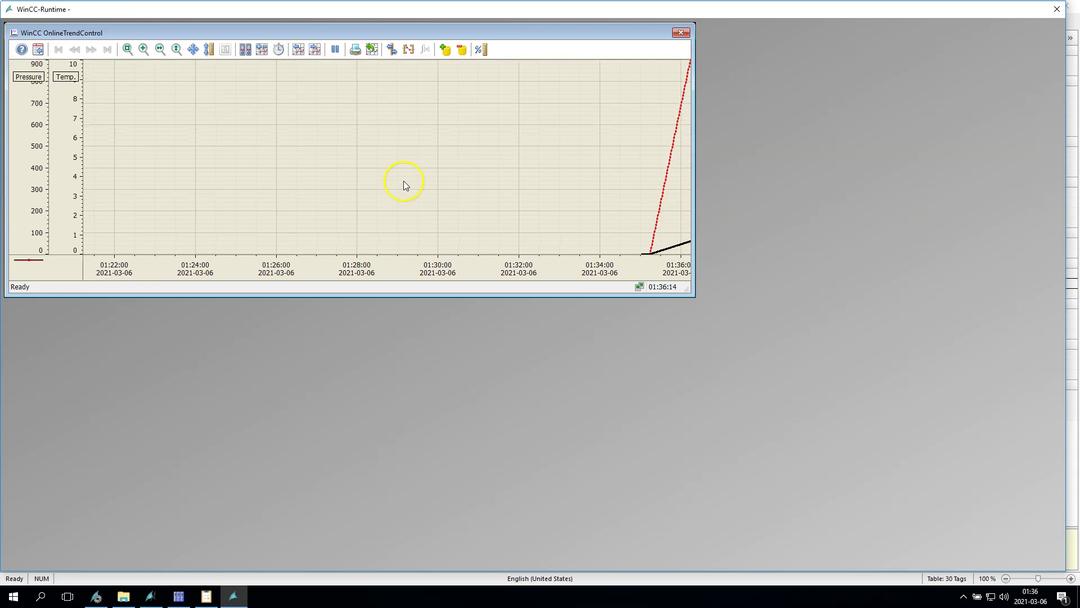
left_click_drag(688, 294, 1052, 425)
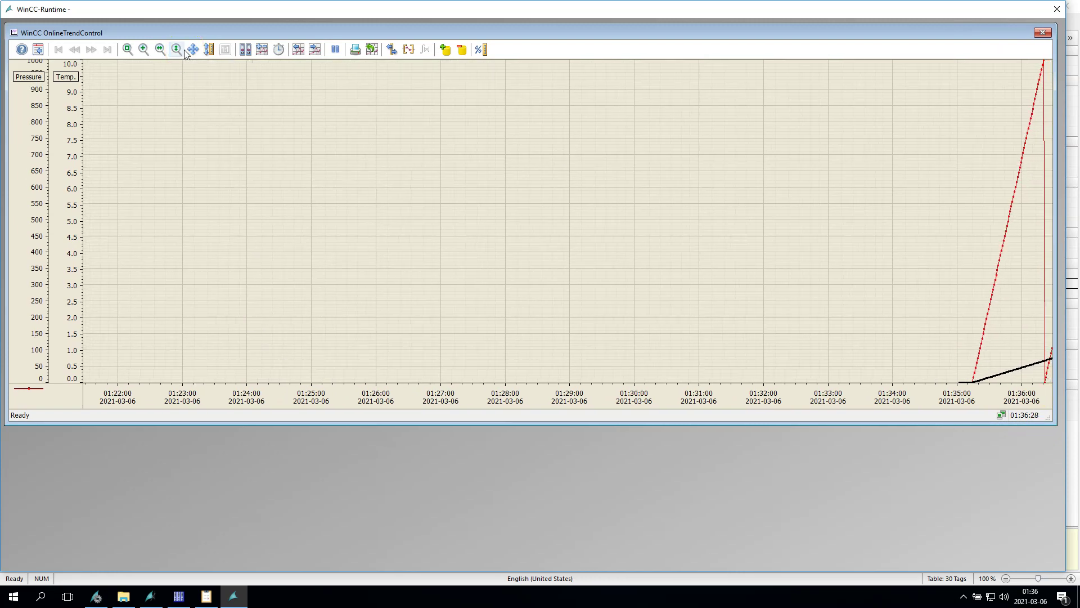
Step: Reconnect Trend1 to the archive tag Trends_water\Pressure1
left_click(245, 50)
left_click(458, 212)
left_click(648, 242)
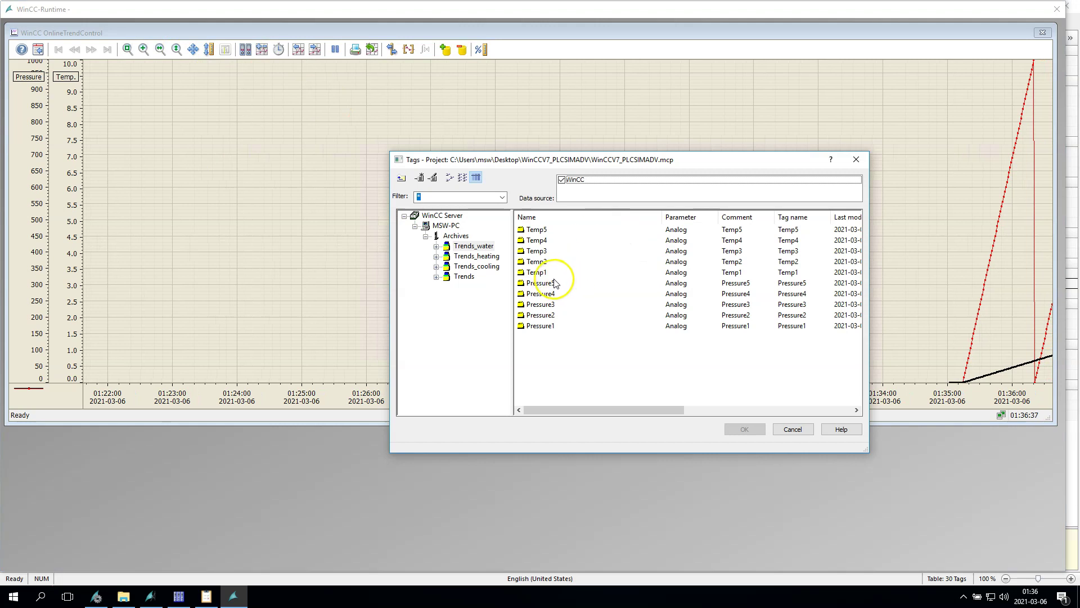
double_click(541, 326)
left_click(631, 270)
left_click(538, 267)
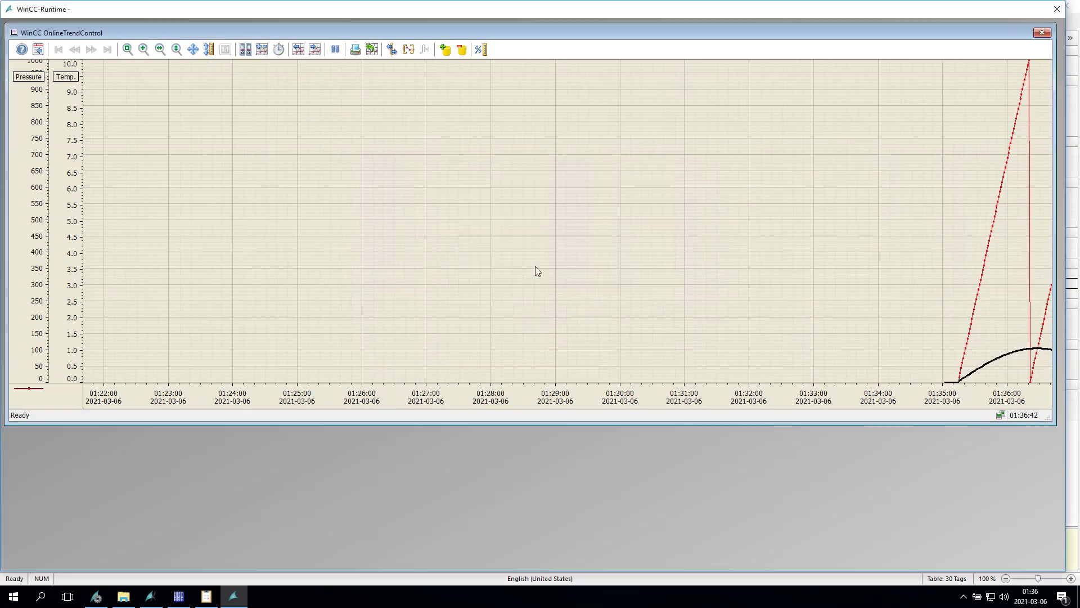